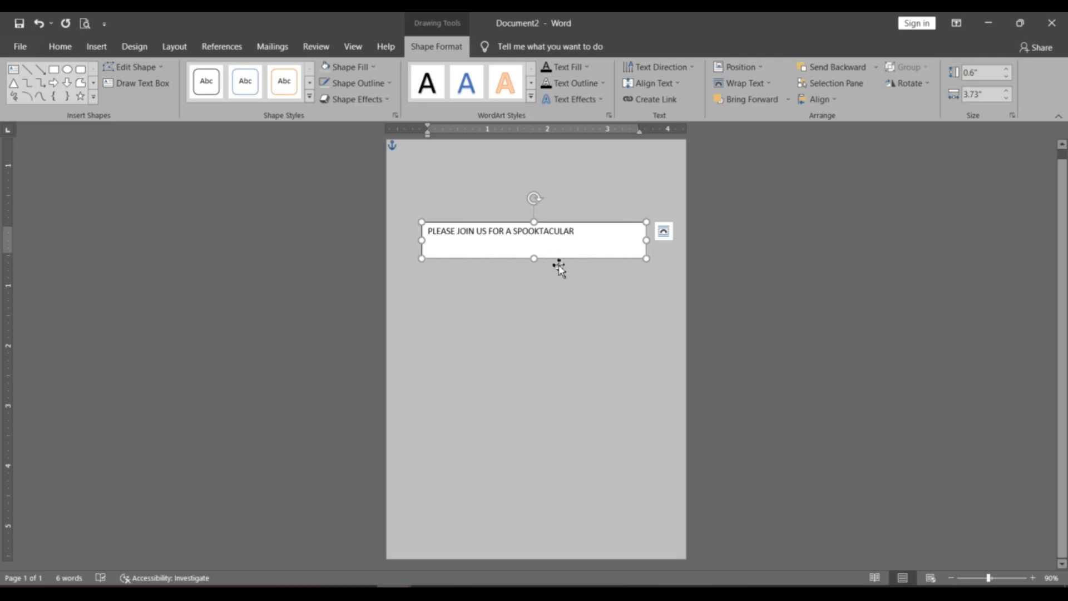
- Center the text "PLEASE JOIN US FOR A SPOOKTACULAR" and remove the text box's fill and outline
key(ctrl+a)
click(60, 46)
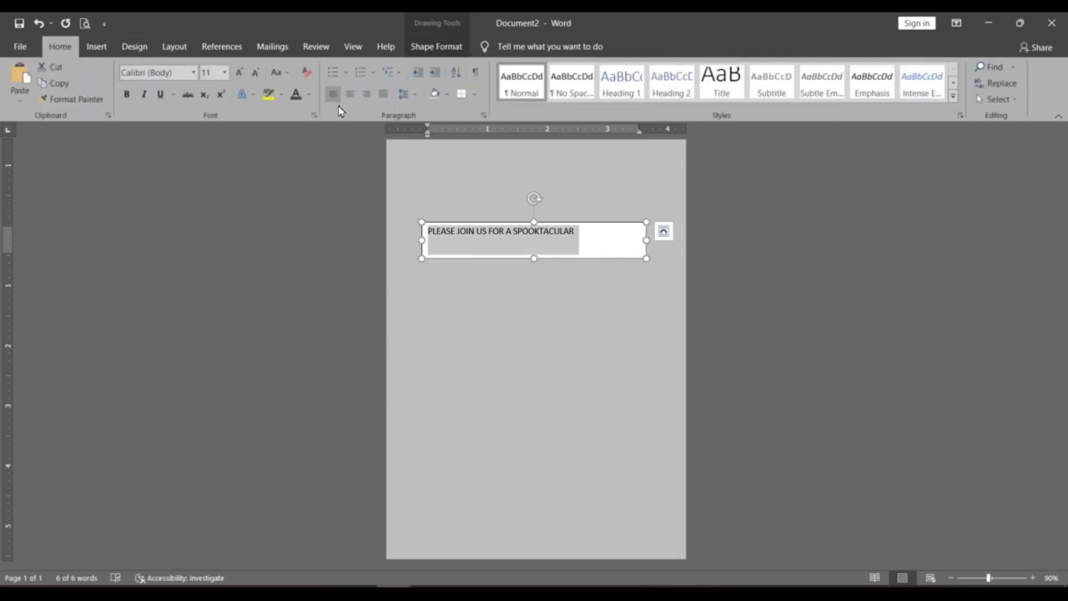
click(349, 94)
click(436, 46)
click(341, 67)
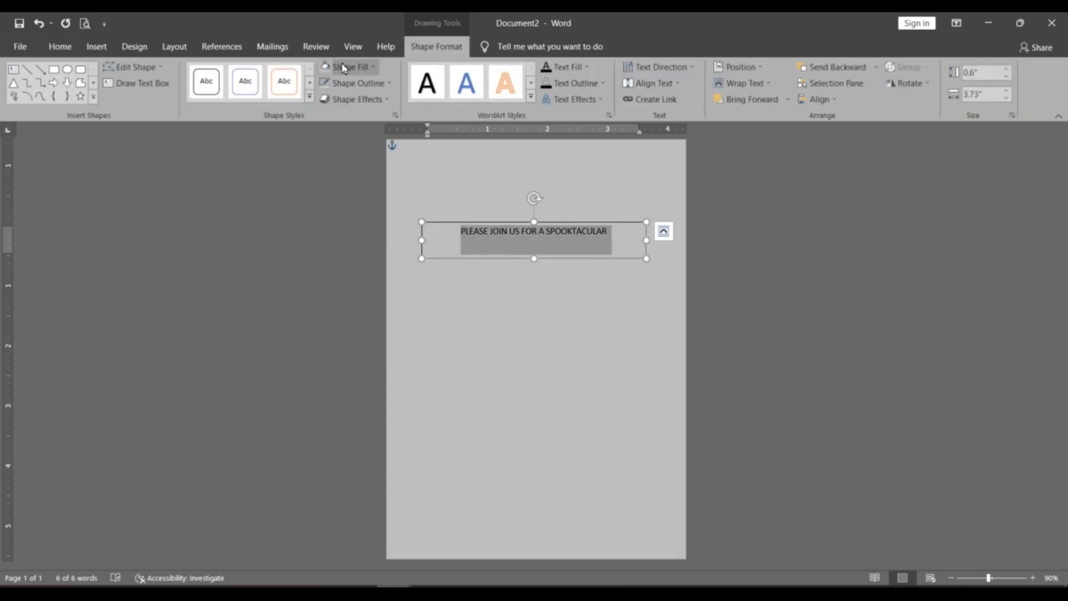
click(374, 67)
click(351, 216)
- Set all the invitation line's text to the Wicked Halloween font at size 15
click(561, 232)
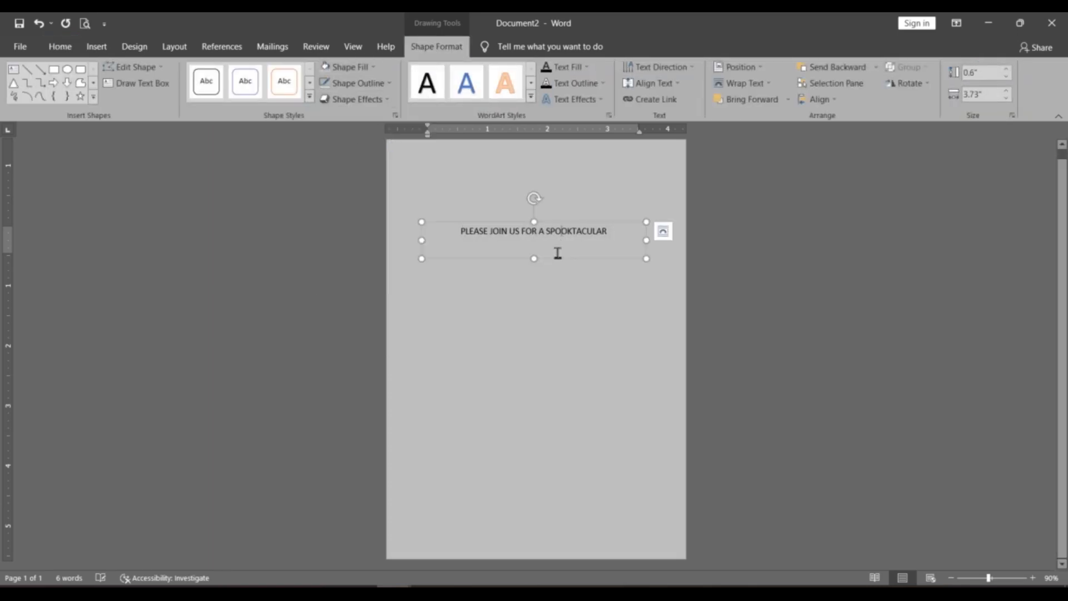
key(ctrl+a)
click(60, 46)
click(193, 72)
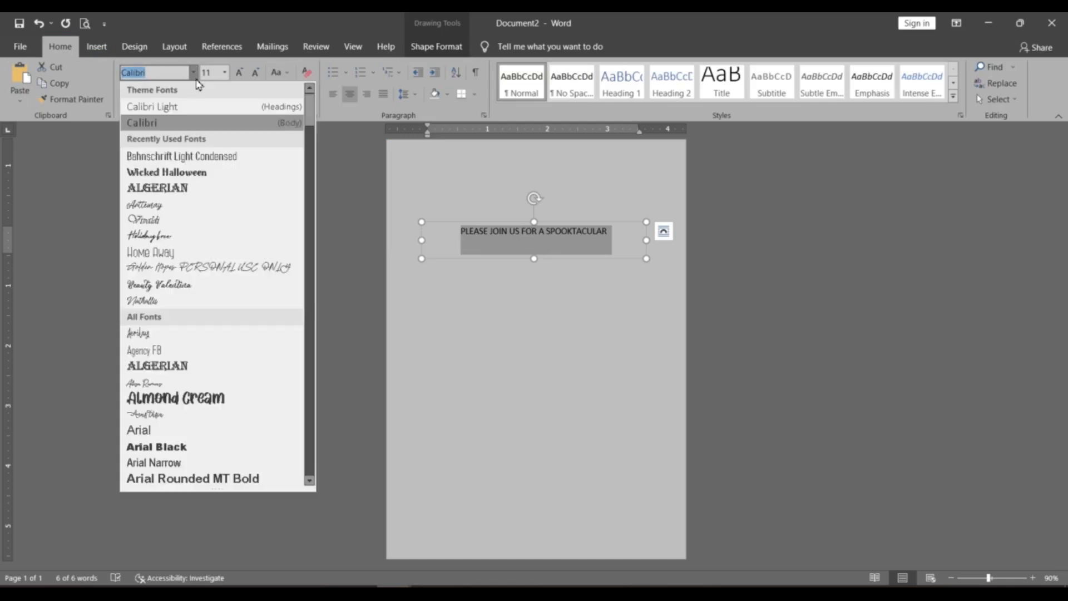
click(191, 173)
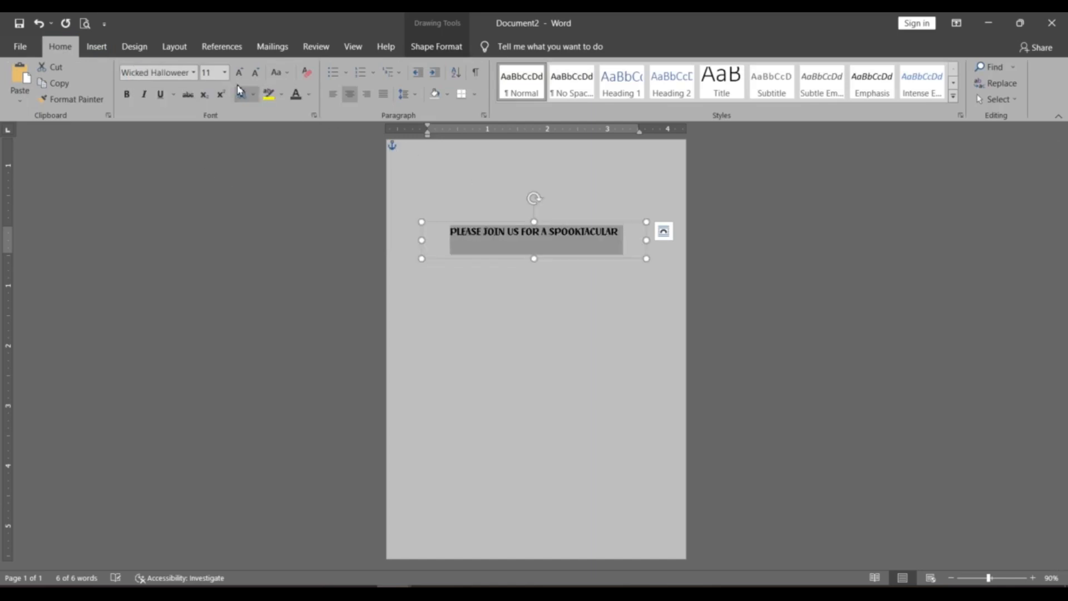
text(15)
key(Return)
- Resize the invitation line's text box to about 0.78" high so both lines fit, and move it slightly up the page
drag(537, 222, 537, 195)
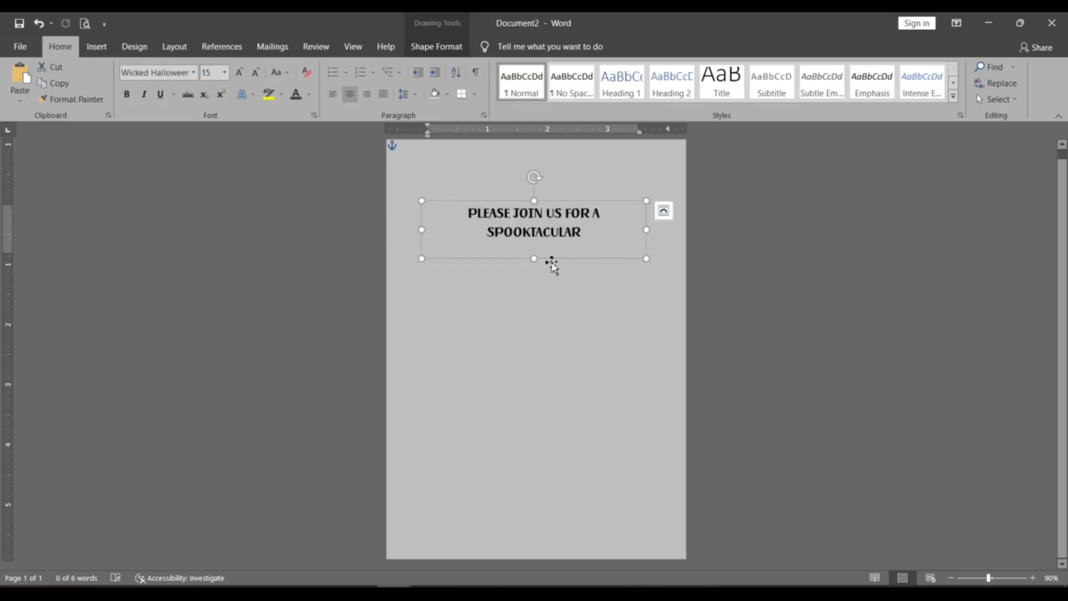
mouse_move(545, 258)
mouse_down()
mouse_move(539, 236)
mouse_move(559, 243)
mouse_up()
click(576, 278)
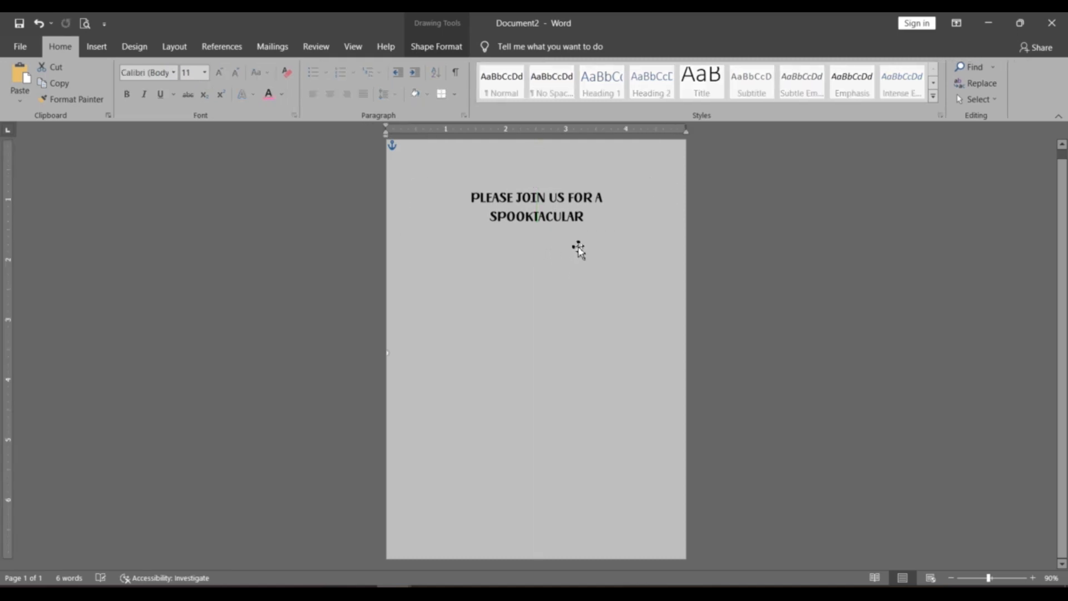
triple_click(570, 214)
click(608, 224)
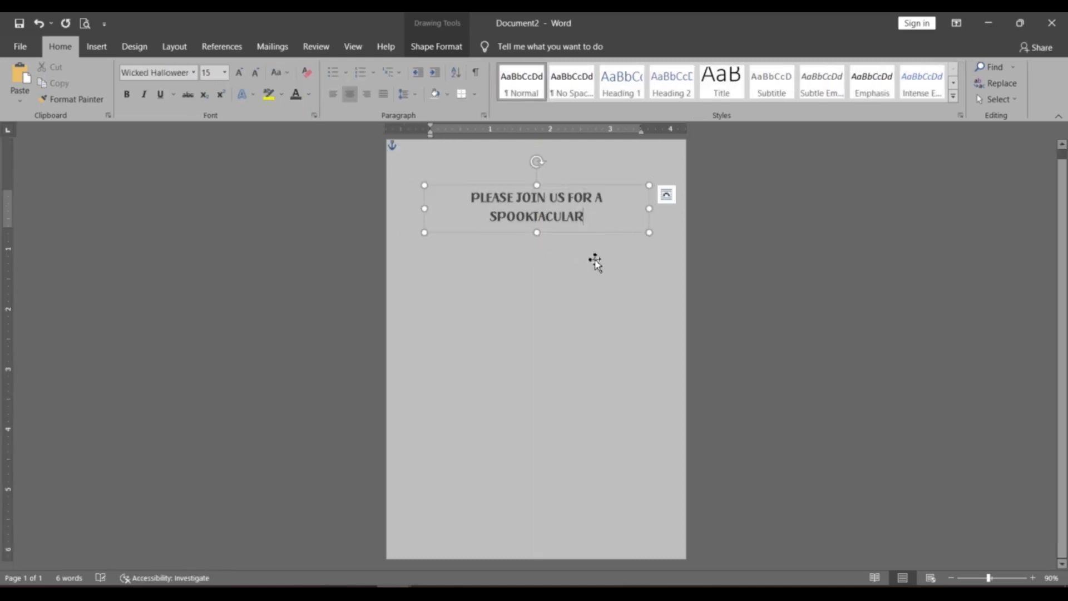
- Duplicate the invitation text box directly below the original and replace the copy's text with HALLOWEEN
click(595, 266)
drag(583, 233, 573, 293)
click(582, 265)
click(588, 232)
triple_click(564, 283)
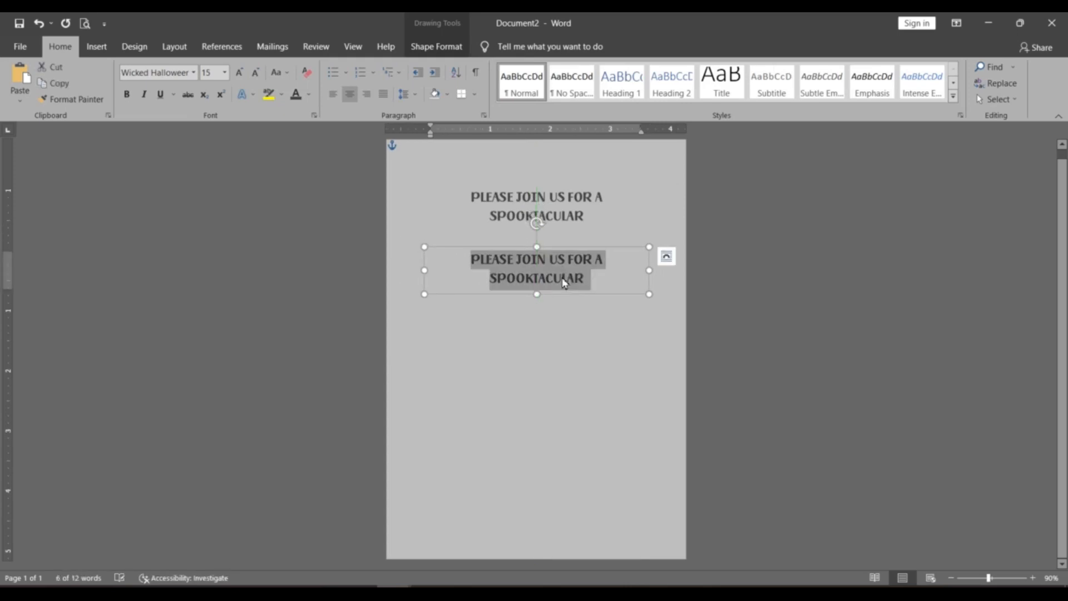
text(ha)
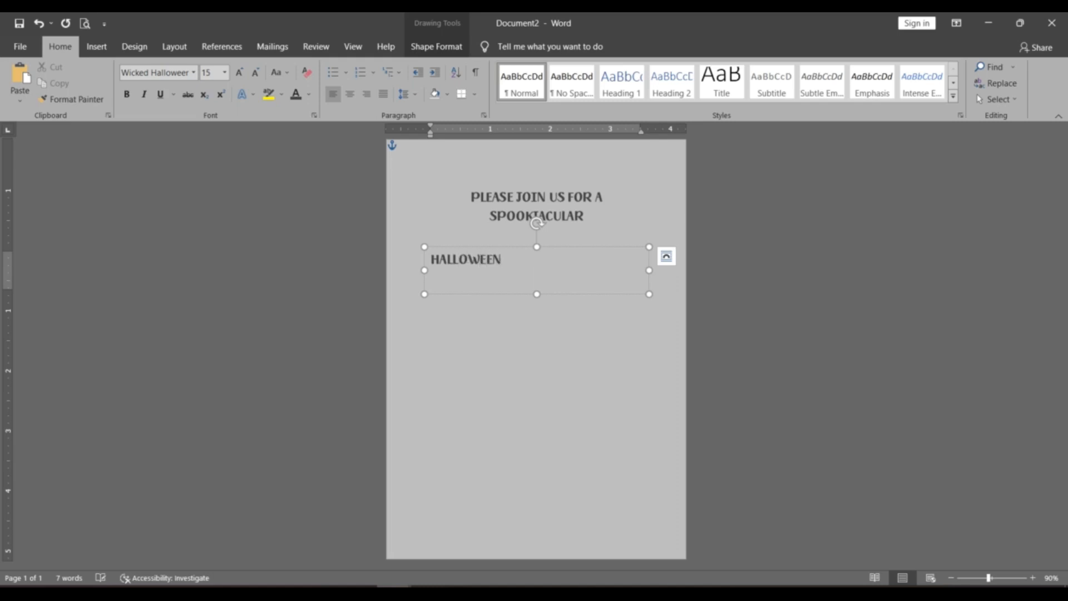
- Center the HALLOWEEN text and set its font size to 50
triple_click(555, 272)
click(350, 93)
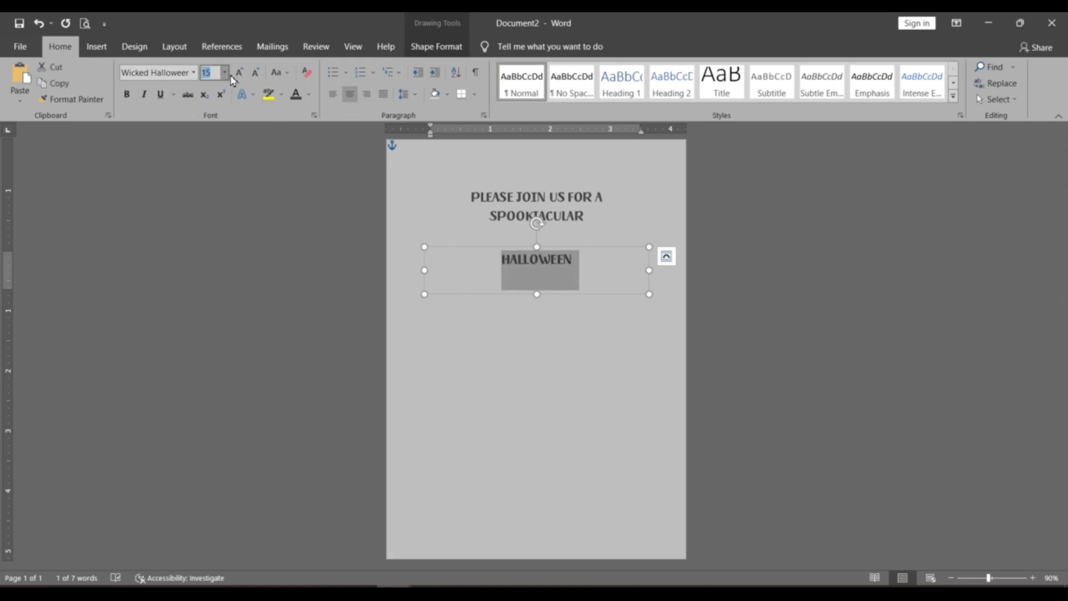
text(50)
key(Return)
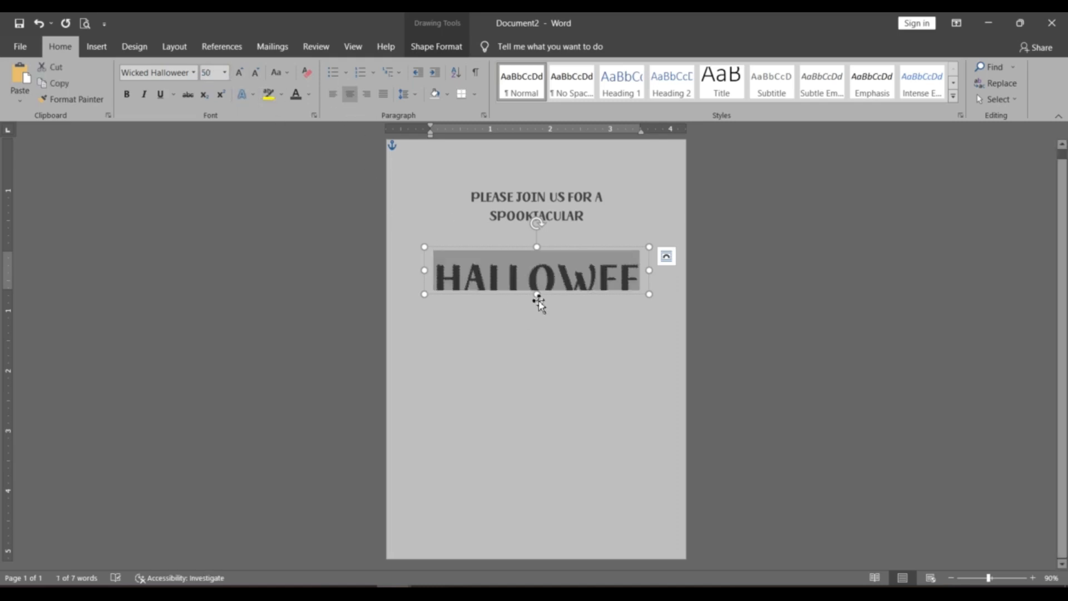
- Enlarge the HALLOWEEN text box to about 1.04" high and 4.47" wide so the whole word fits
drag(537, 296, 541, 311)
drag(427, 279, 401, 278)
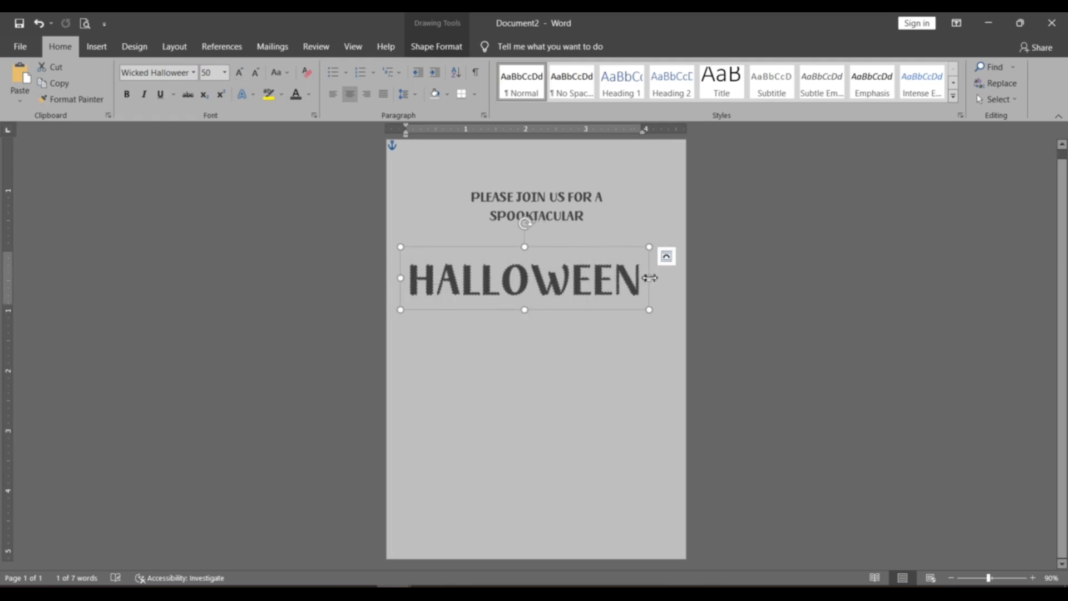
drag(649, 278, 670, 278)
- Duplicate the HALLOWEEN text box just beneath the original and give it no shape fill
drag(589, 312, 579, 345)
key(ctrl+v)
click(436, 47)
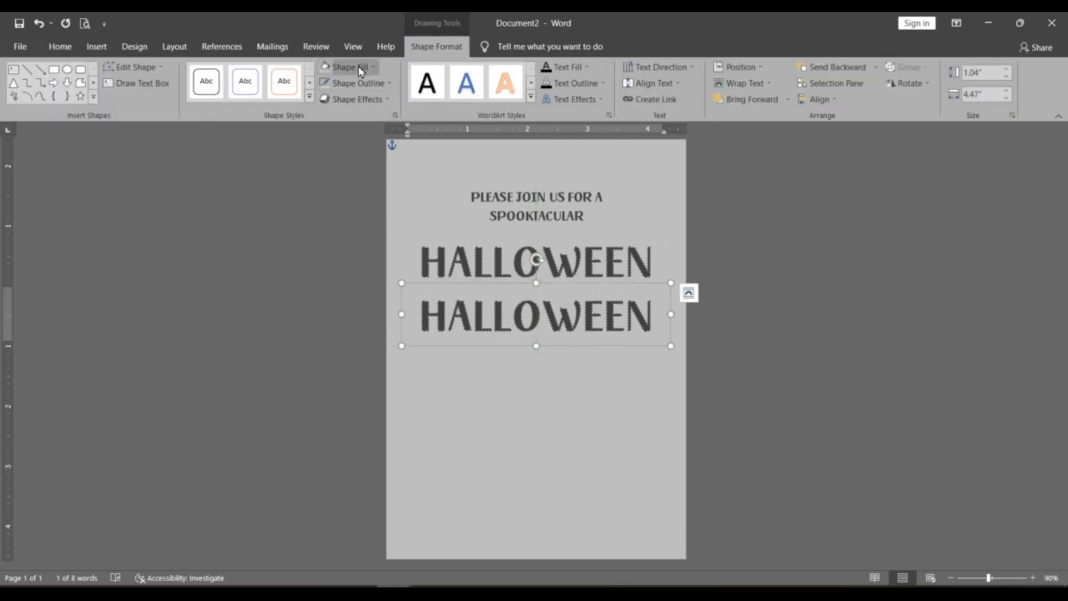
click(350, 67)
click(362, 222)
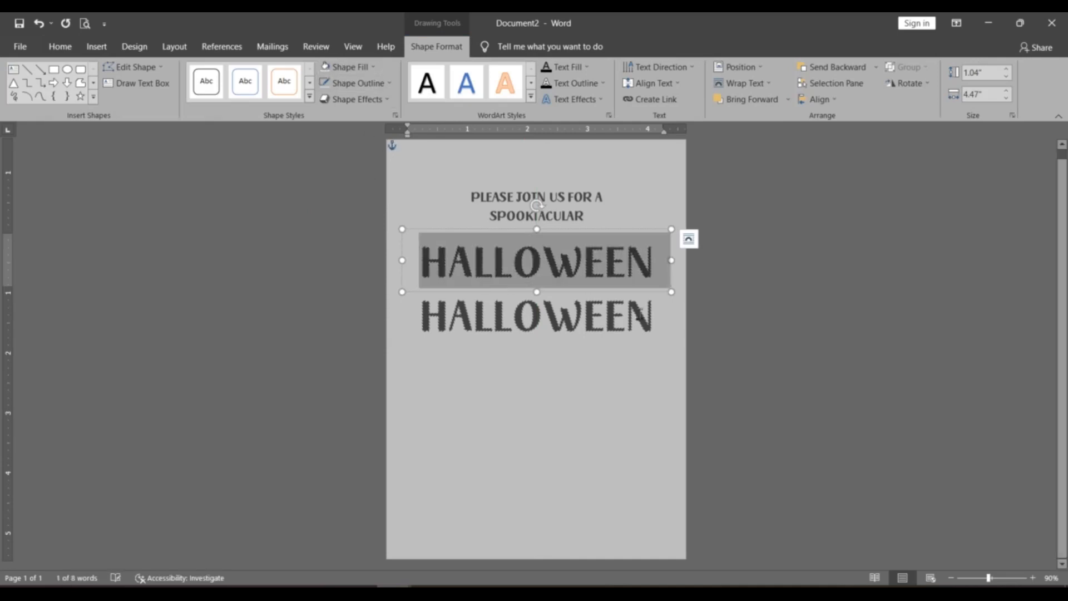
- Tighten the gap between the two HALLOWEEN lines by nudging the upper box down and the lower box up
click(566, 209)
triple_click(566, 209)
click(574, 238)
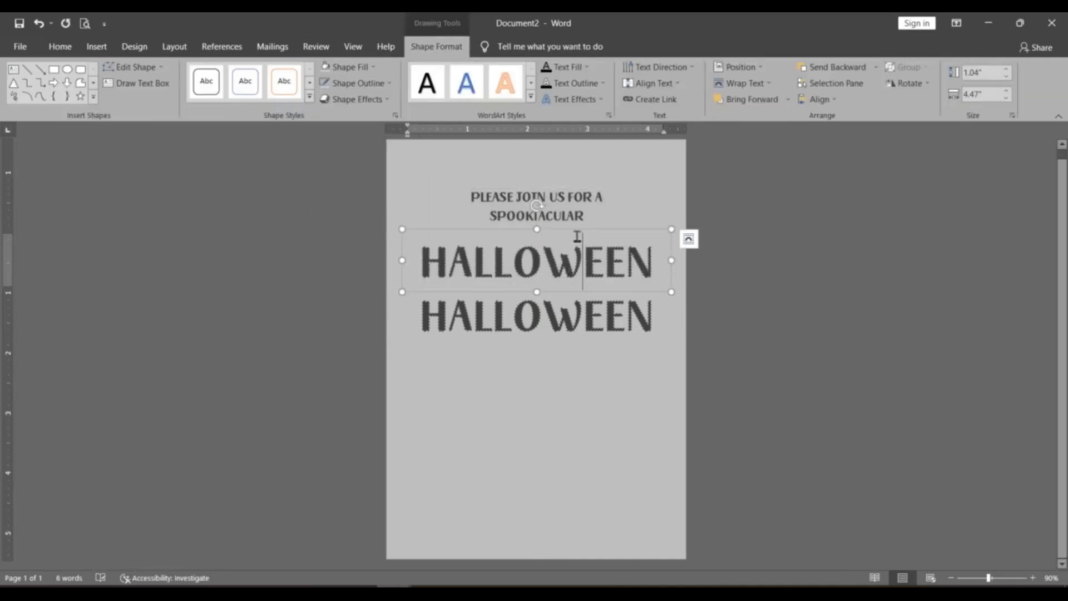
mouse_move(575, 238)
mouse_down()
mouse_move(574, 256)
mouse_move(570, 233)
mouse_up()
click(550, 276)
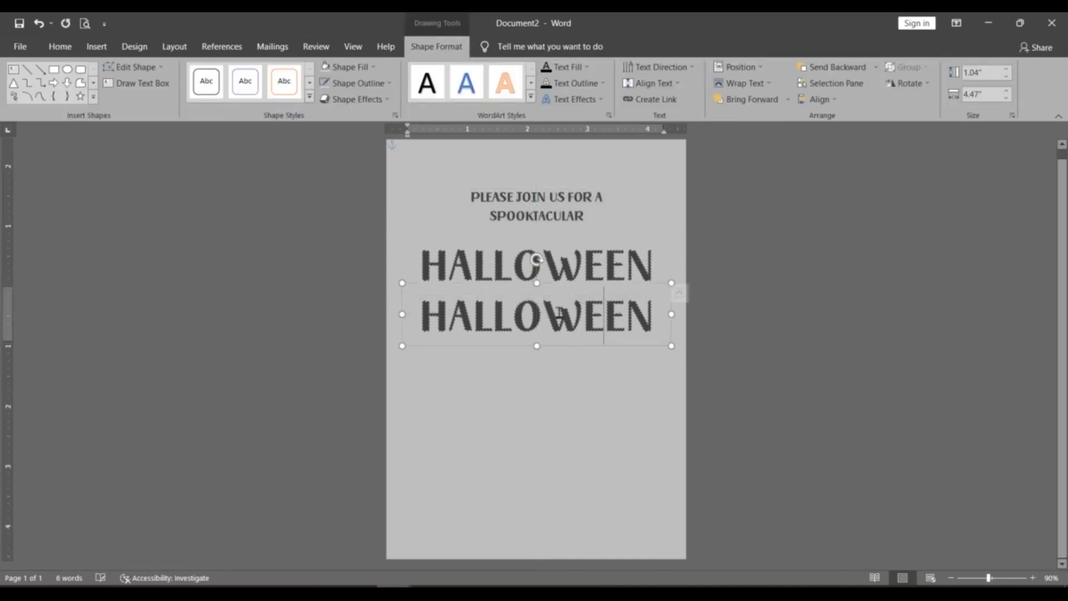
drag(550, 276, 541, 274)
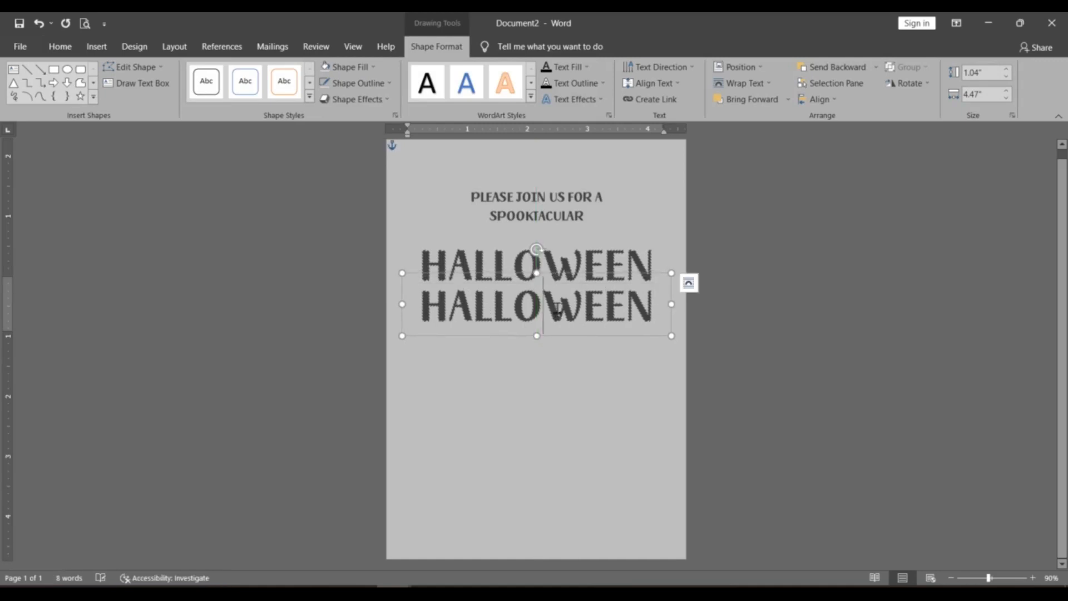
- Replace the lower HALLOWEEN with PARTY at font size 45 and shift the word slightly down by adjusting its text box
triple_click(545, 307)
text(PARTY)
key(shift+Home)
click(60, 47)
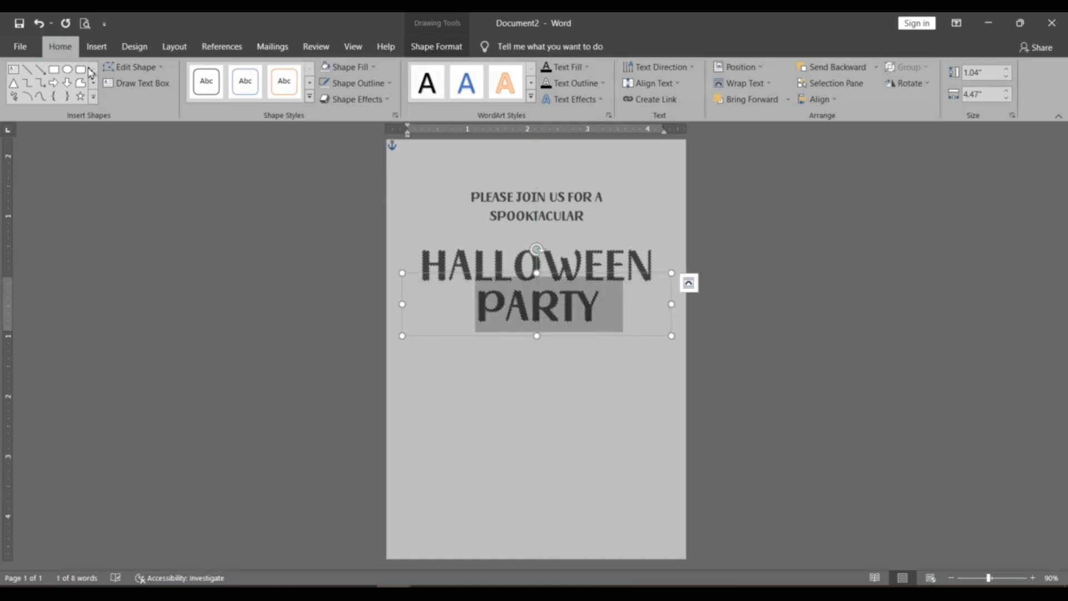
click(214, 73)
click(627, 360)
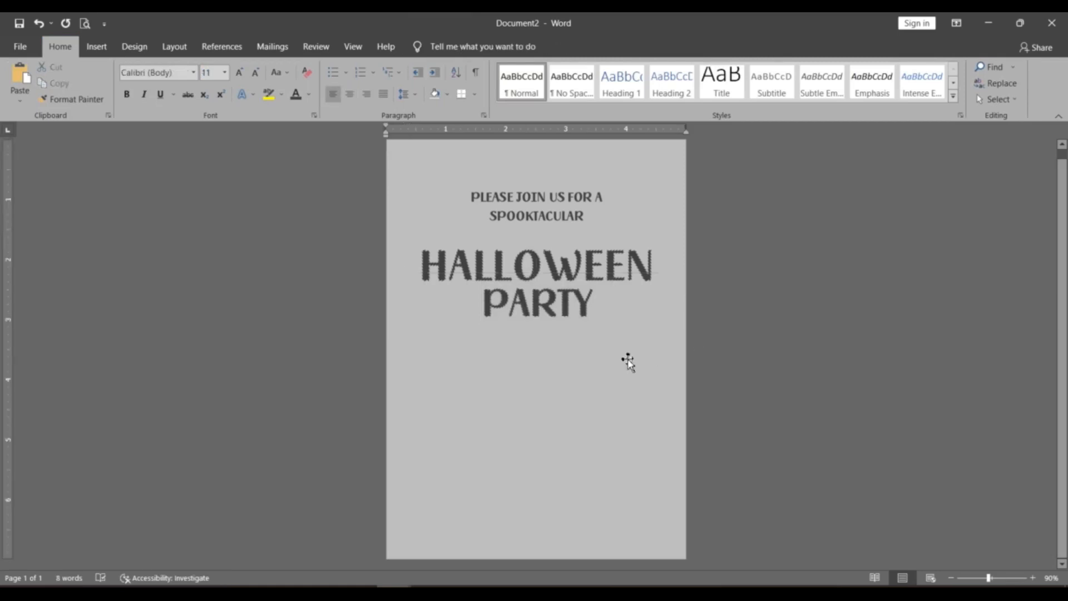
click(551, 303)
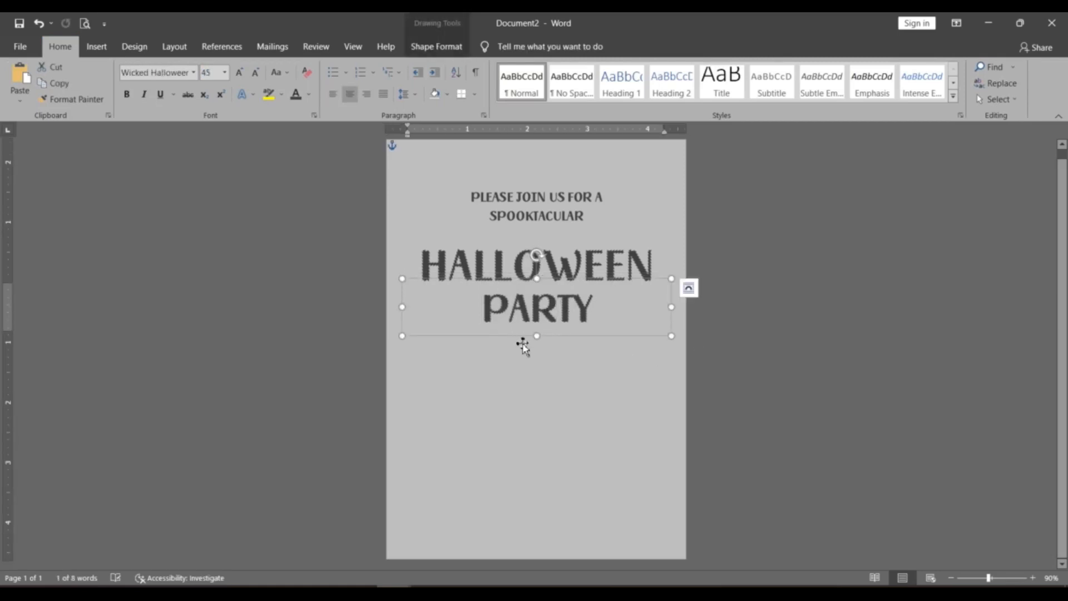
click(778, 339)
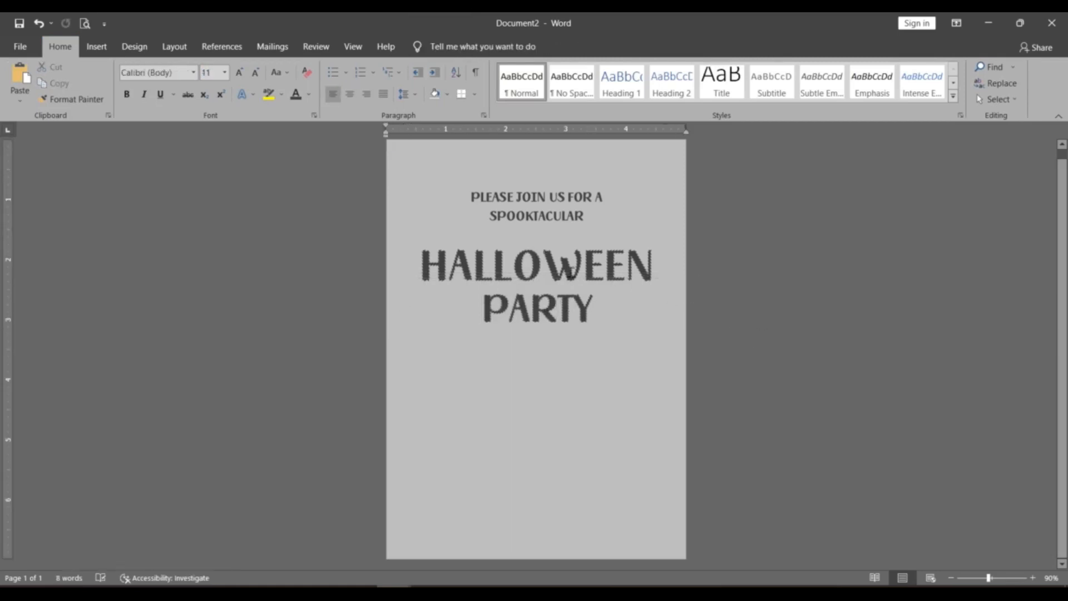
- Give the word HALLOWEEN a light pink text fill and a black text outline
double_click(568, 273)
click(437, 46)
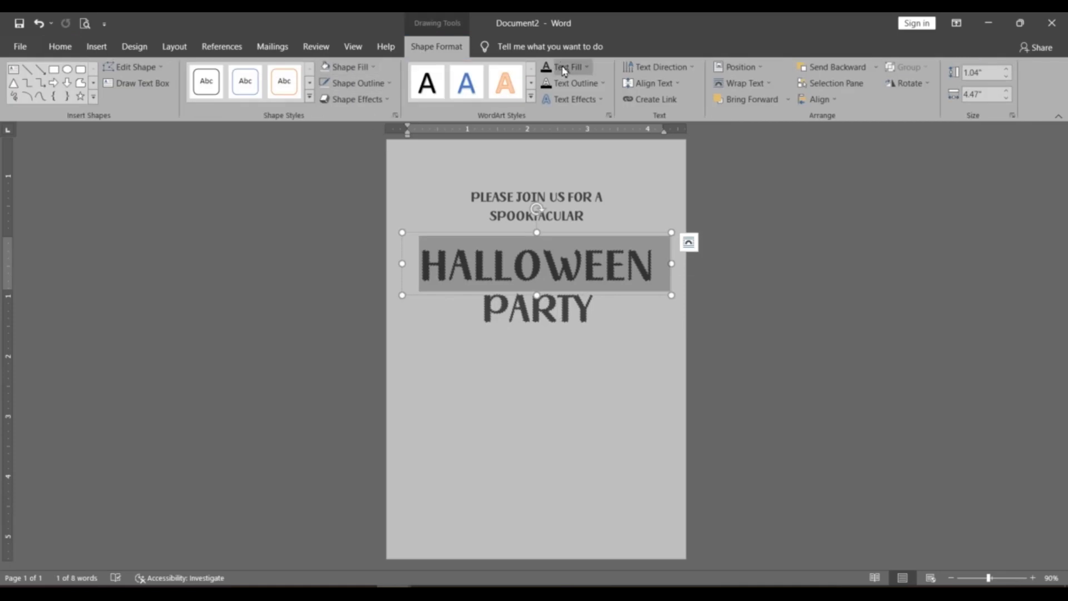
click(586, 67)
click(550, 218)
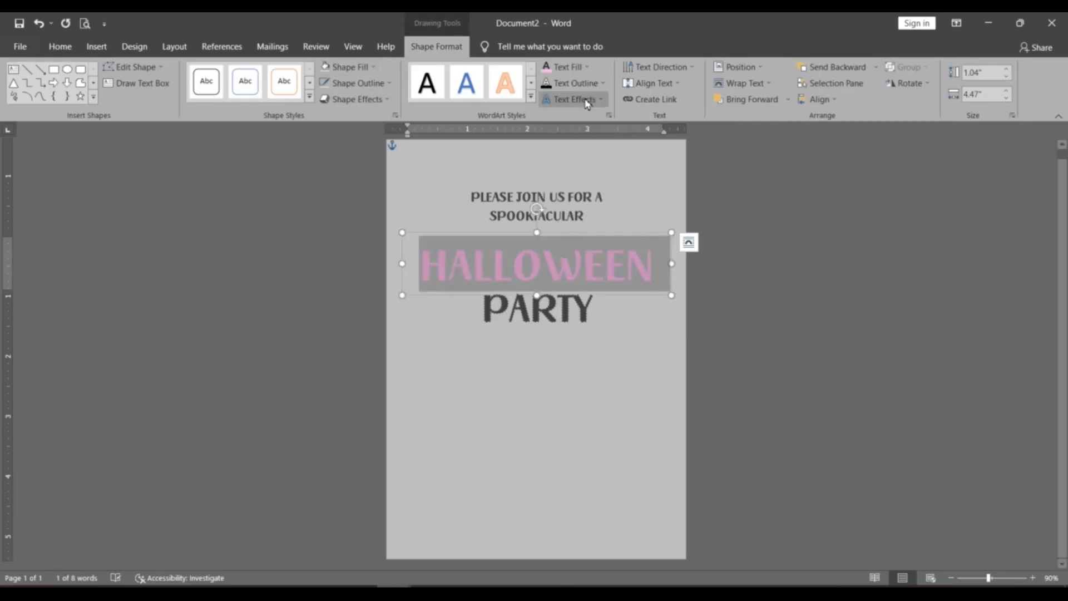
click(546, 84)
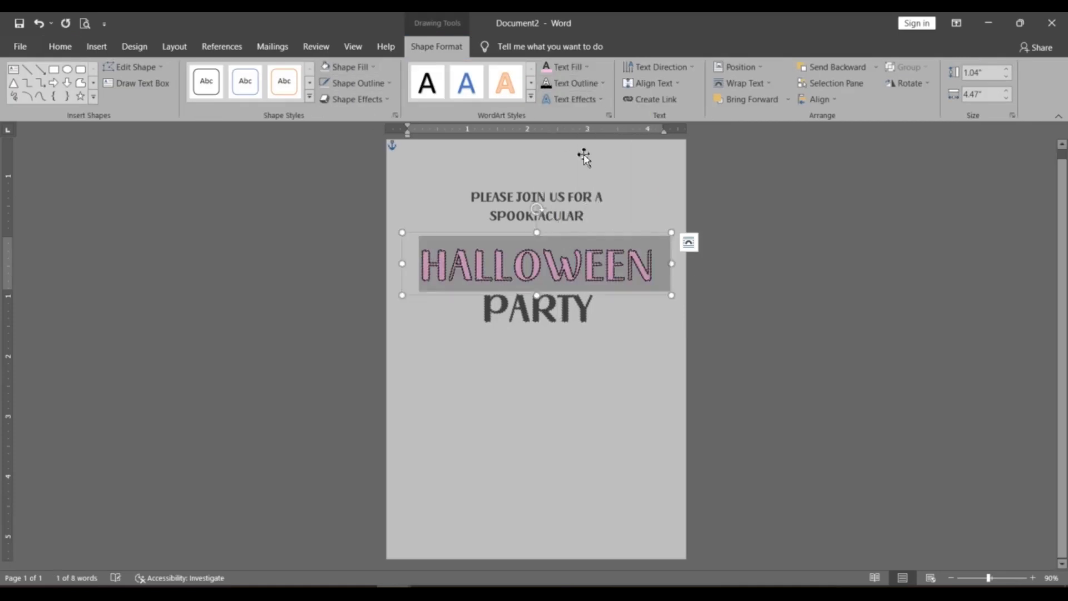
- Apply the same light pink text fill and black text outline to the word PARTY
double_click(576, 316)
click(546, 67)
click(546, 83)
click(775, 392)
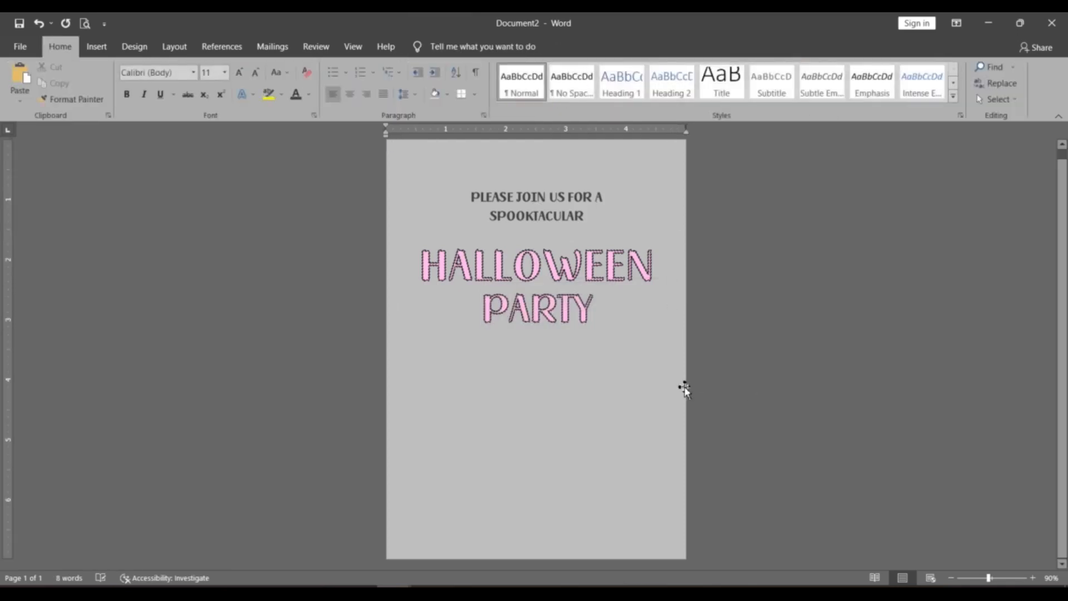
- Duplicate the "PLEASE JOIN US FOR A SPOOKTACULAR" text box and place the copy below PARTY
click(562, 212)
click(586, 232)
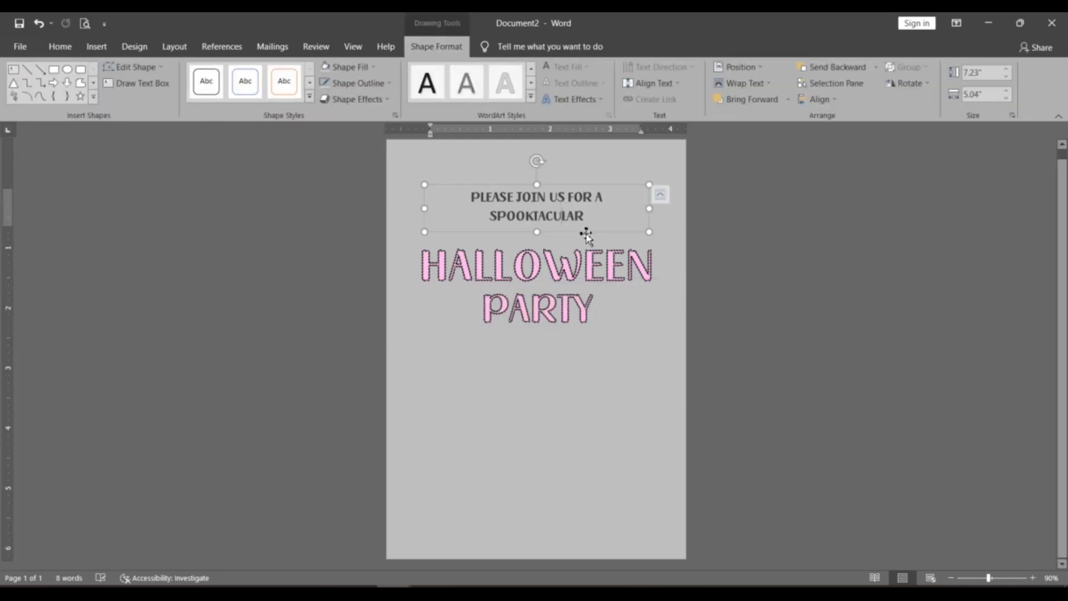
drag(590, 241, 571, 386)
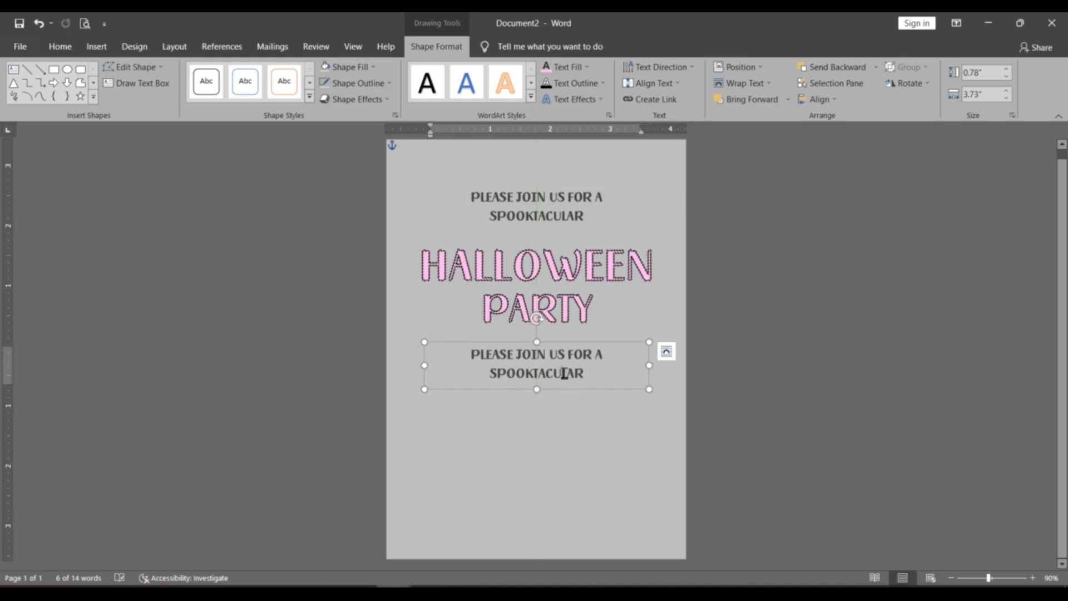
- Replace the copied text below PARTY with "SUNDAY, OCTOBER 31, 2021" and "AT 6 PM" on a second line
triple_click(564, 373)
key(Delete)
text(SU)
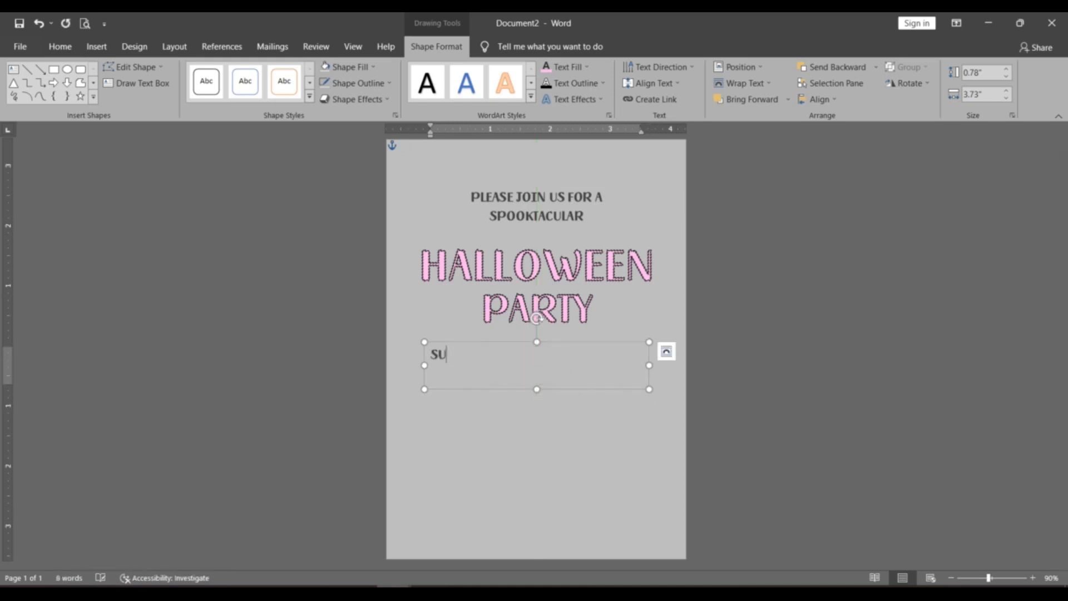
text(NDAY, OCTOBER)
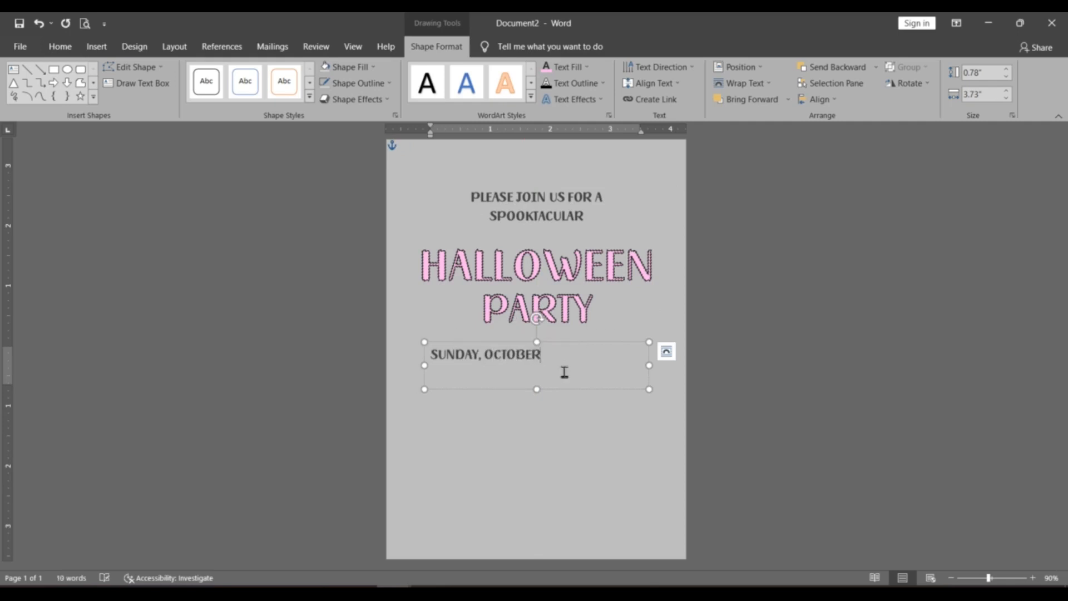
text( 31,2 021)
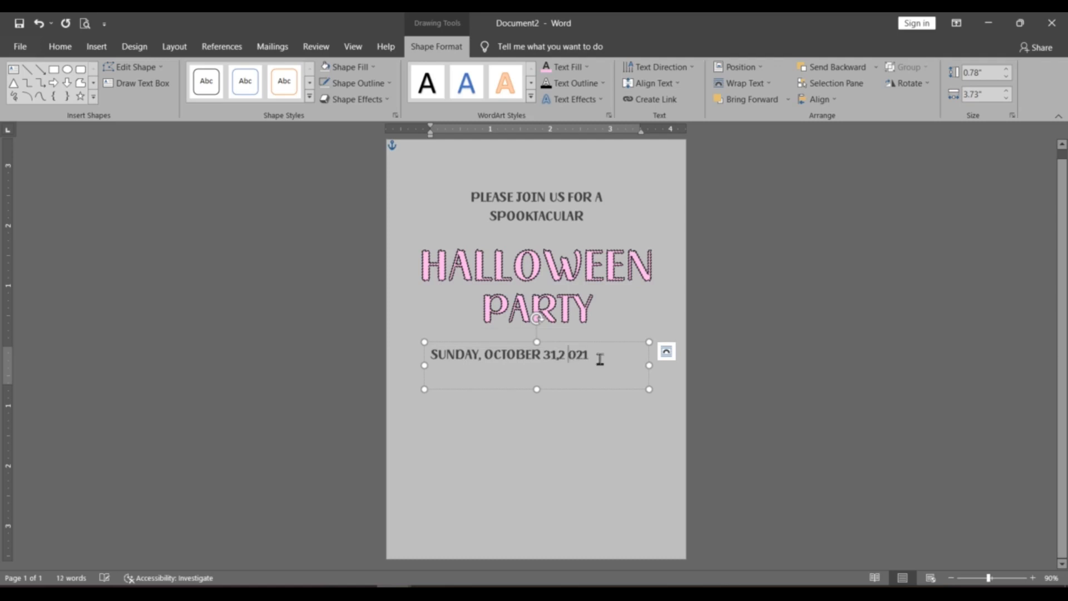
key(BackSpace)
key(Left)
key(Return)
text(AT 6 PM)
- Format the date and time lines as centered Bahnschrift Light Condensed text with no space after the paragraphs
key(ctrl+a)
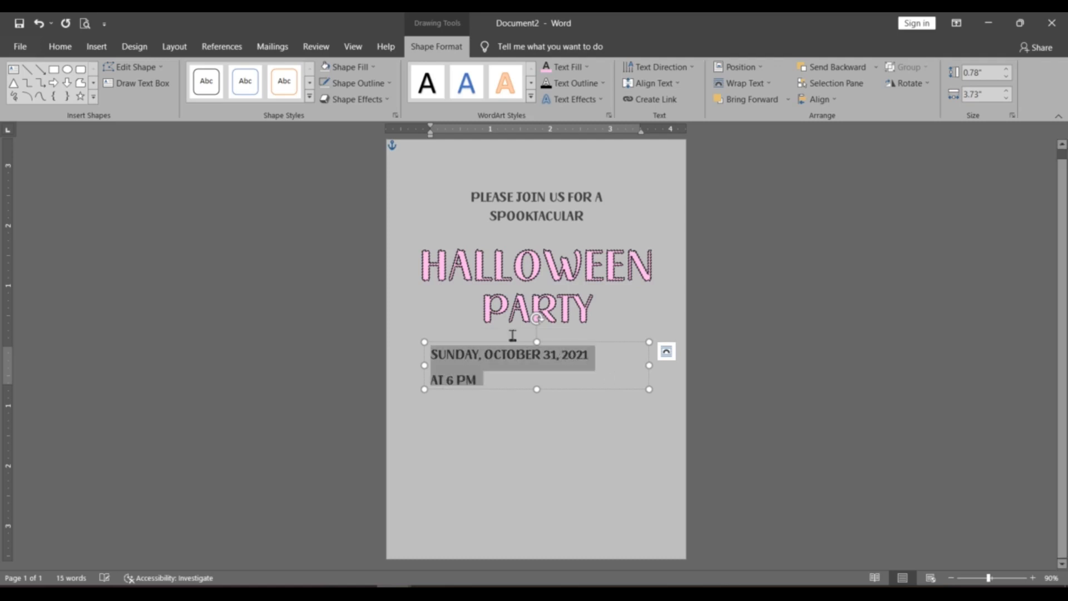
click(60, 46)
key(ctrl+e)
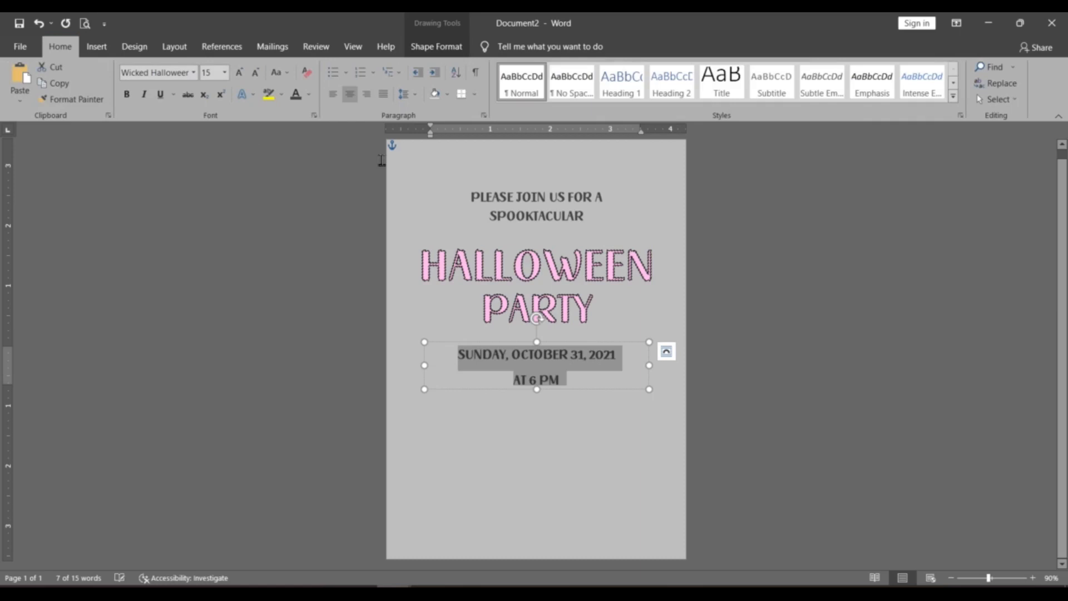
click(193, 72)
click(199, 175)
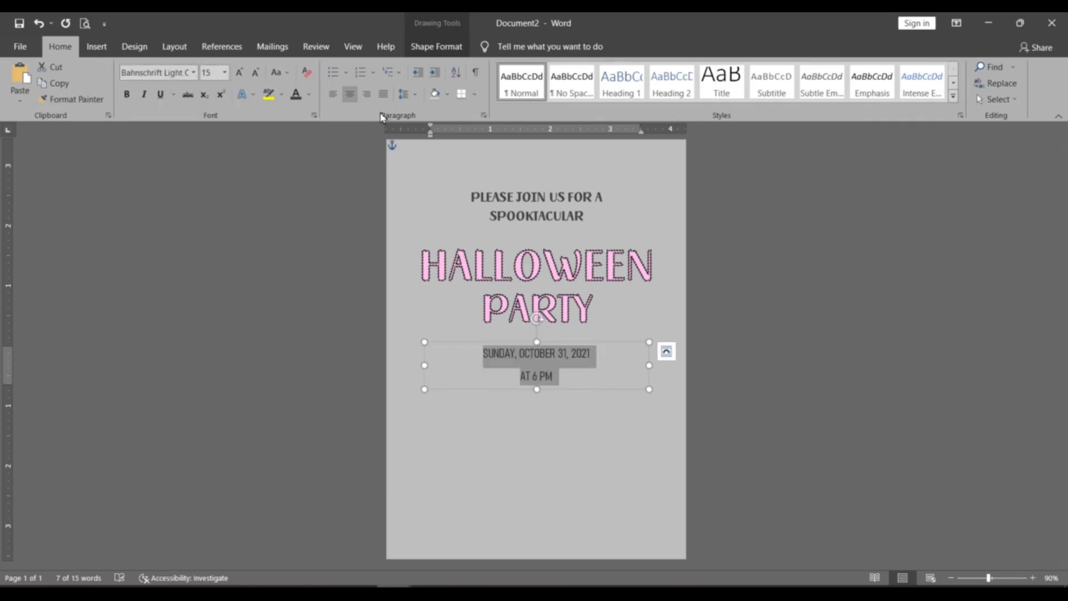
click(404, 94)
click(439, 236)
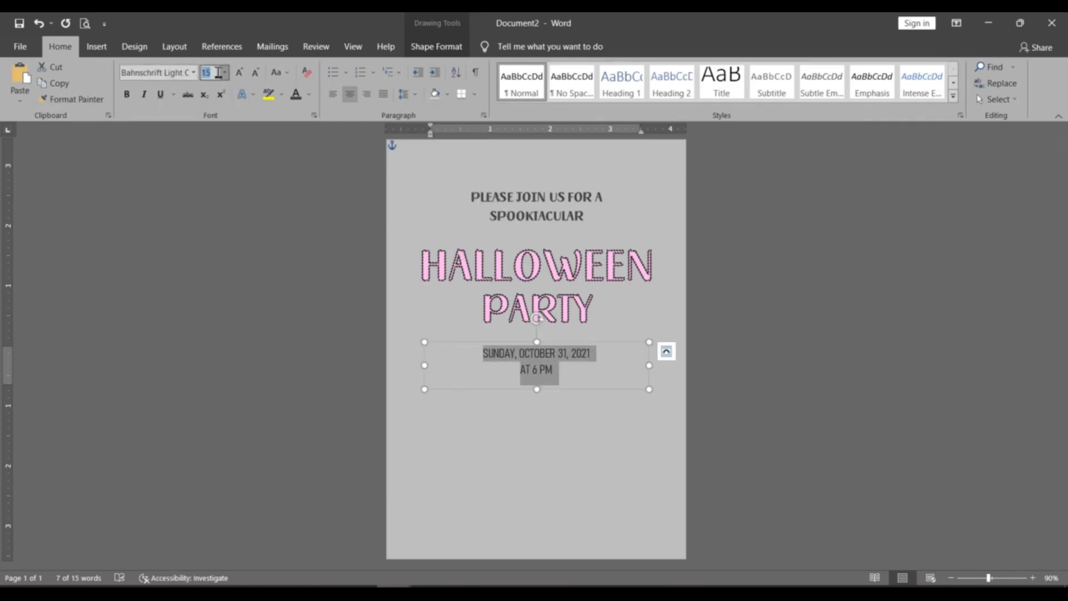
- Set the date and time lines to font size 25 and enlarge their text box to fit both lines
text(25)
key(Return)
drag(536, 390, 583, 474)
- Duplicate the date and time text box directly below the original and clear the copy's text
key(ctrl+c)
key(ctrl+v)
click(565, 454)
key(ctrl+a)
key(BackSpace)
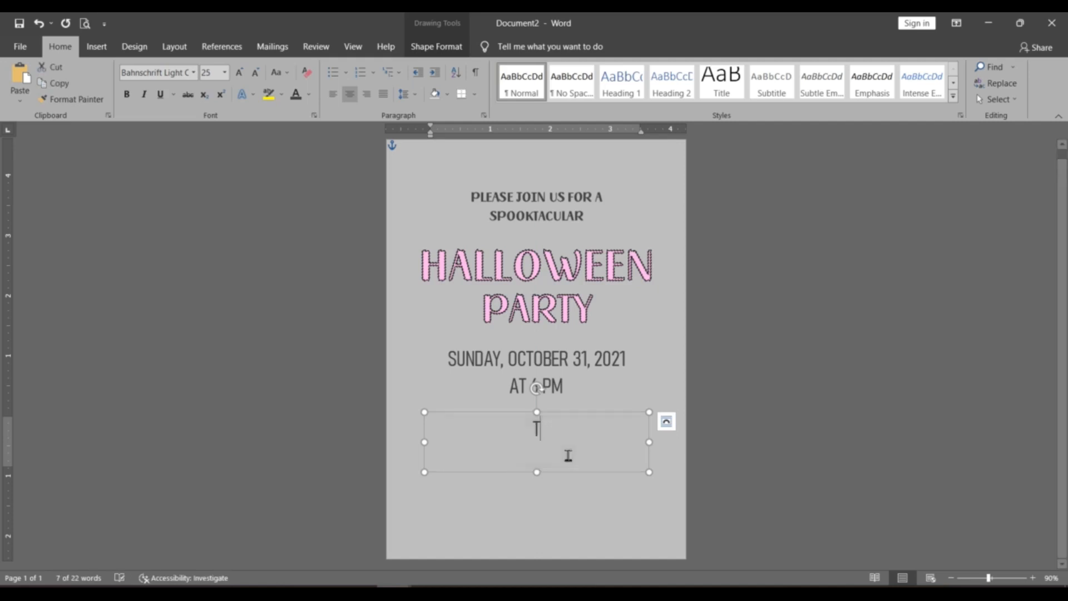
- Fill the empty text box with "THE HAUNTED MANSION", the venue's address on a second line, and "RSVP:" with the phone number on a third
text(THE HAUNTED)
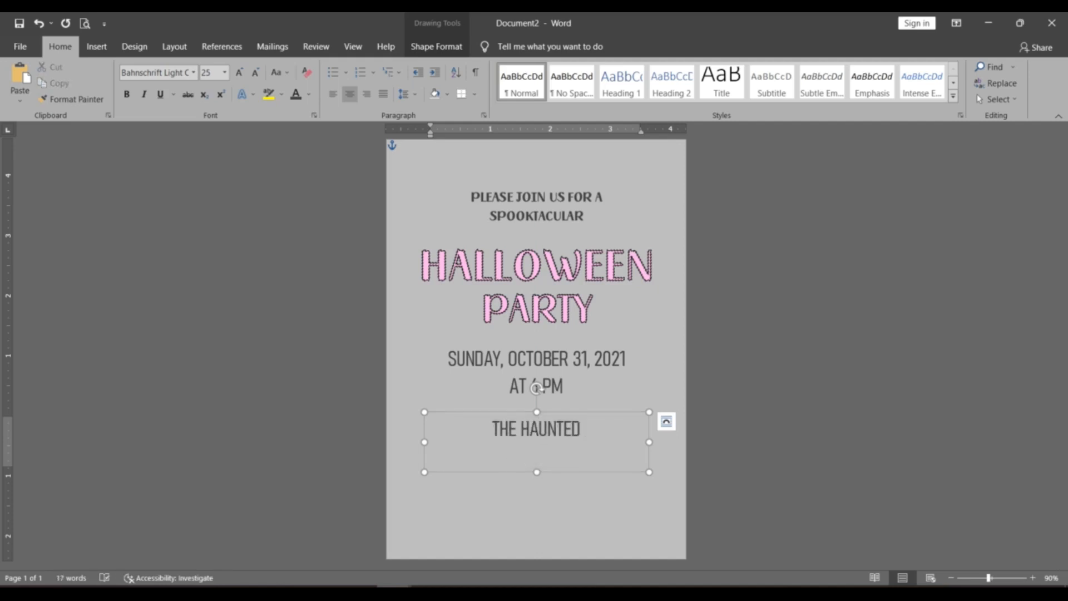
text( MANSION)
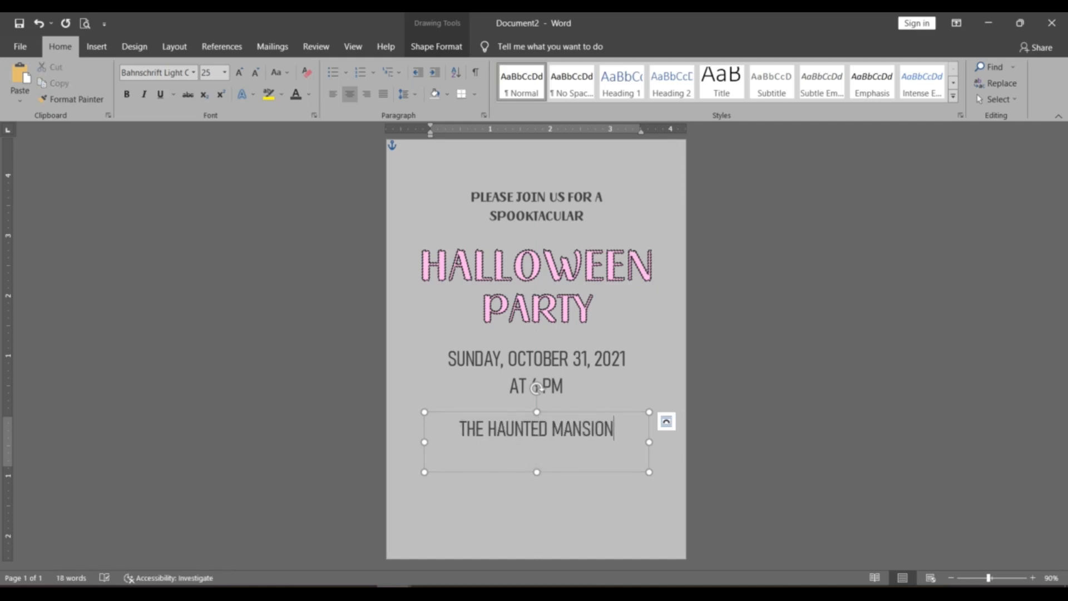
text( 123 CALAMBA CITY)
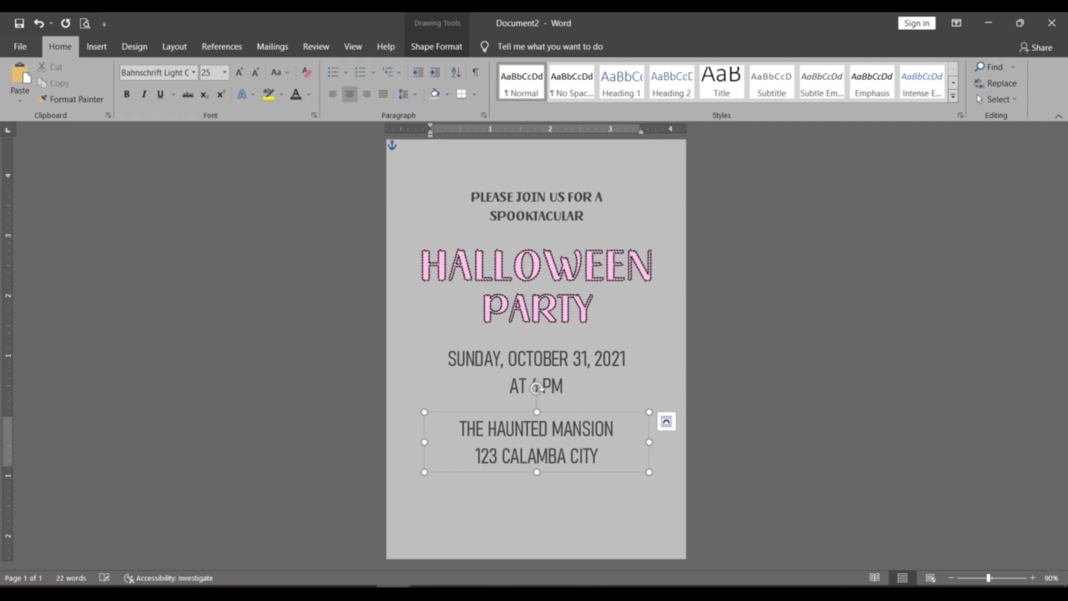
key(Return)
text(RSVP:)
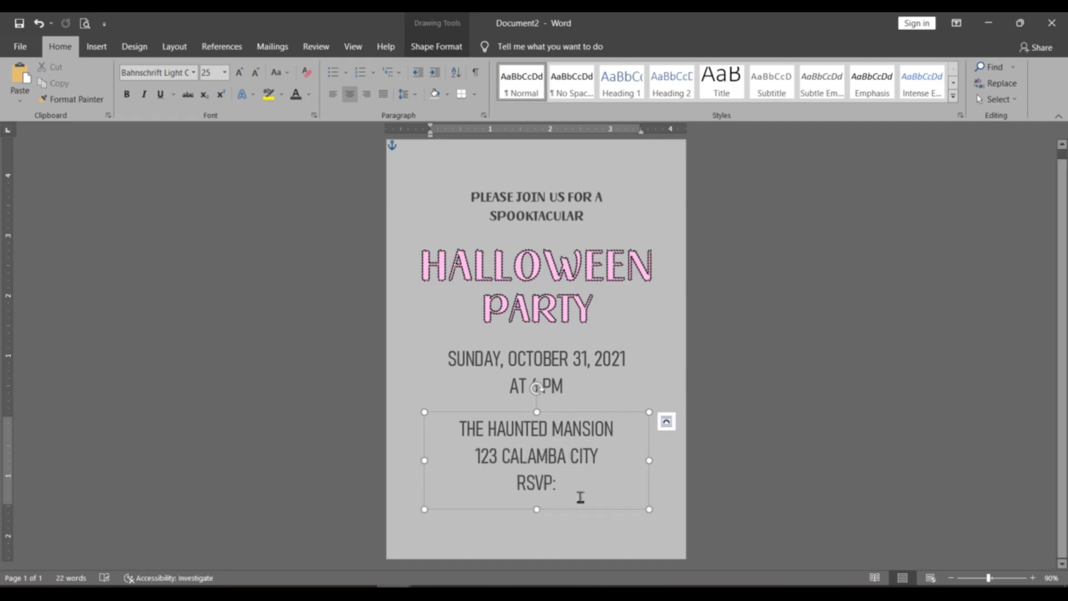
text( 123-4567)
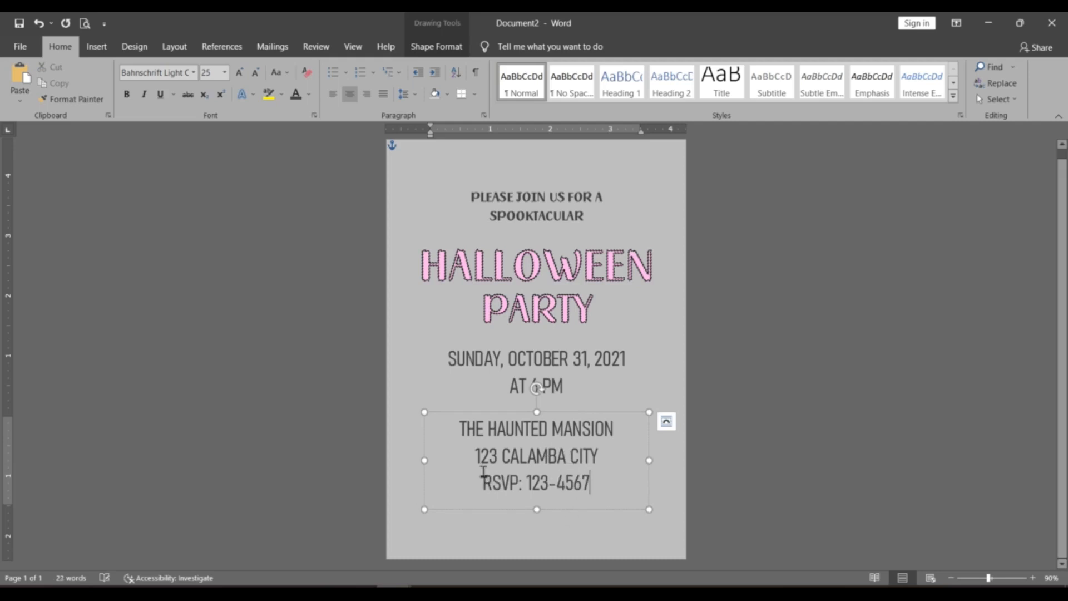
- Set the address and RSVP lines to font size 22 and move the venue text box up slightly
drag(465, 457, 601, 473)
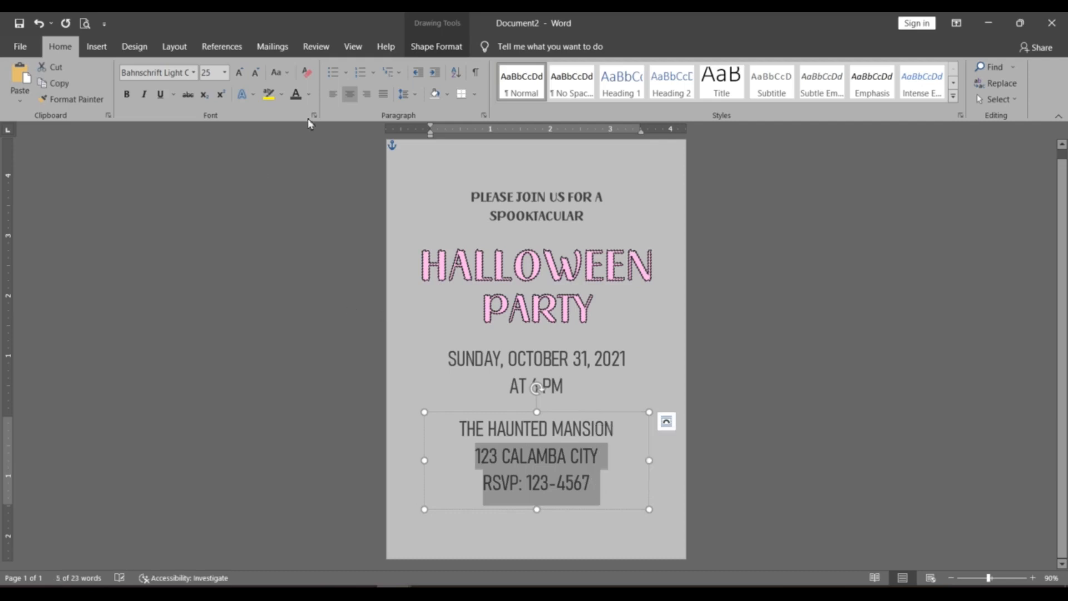
click(216, 78)
text(22)
key(Return)
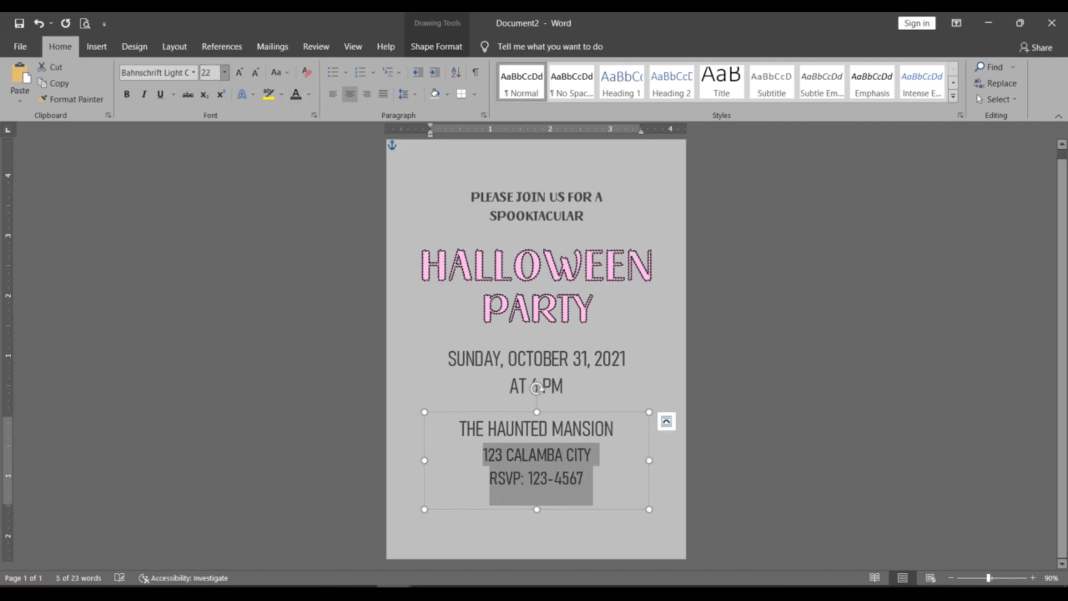
click(736, 433)
click(527, 461)
drag(542, 413, 546, 409)
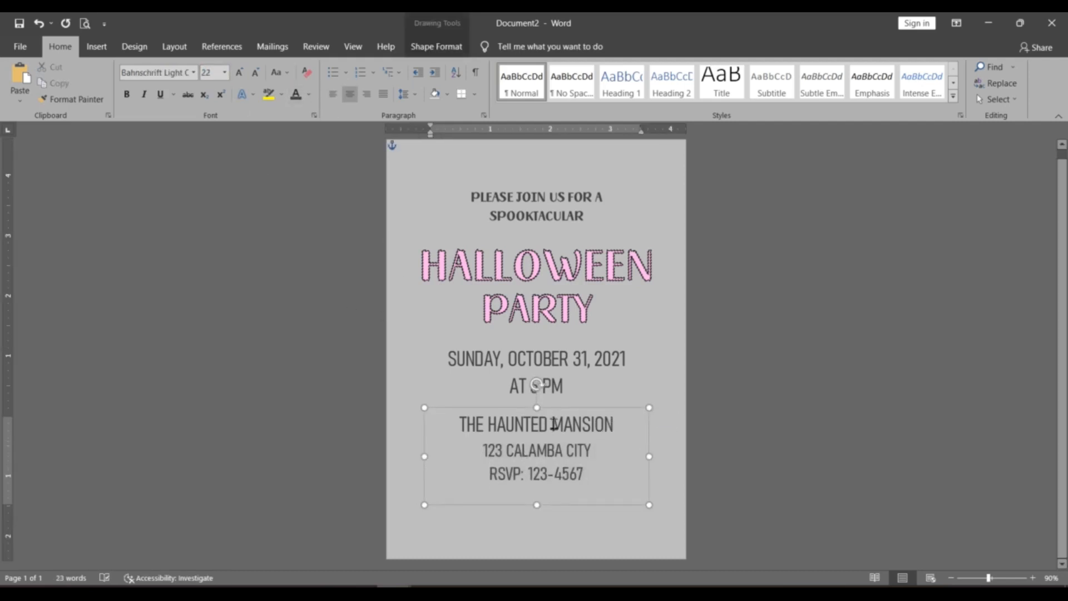
- Paste another copy of the date text box below the RSVP line and replace its text with "WEAR YOUR HALLOWEEN COSTUMES"
click(714, 470)
key(ctrl+v)
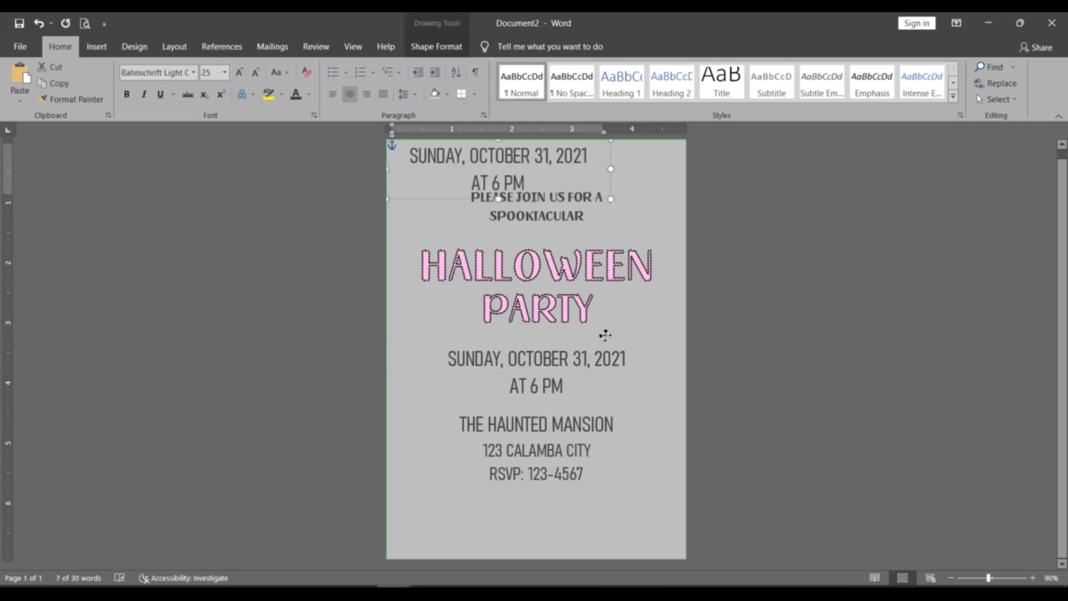
drag(606, 195, 625, 546)
click(563, 534)
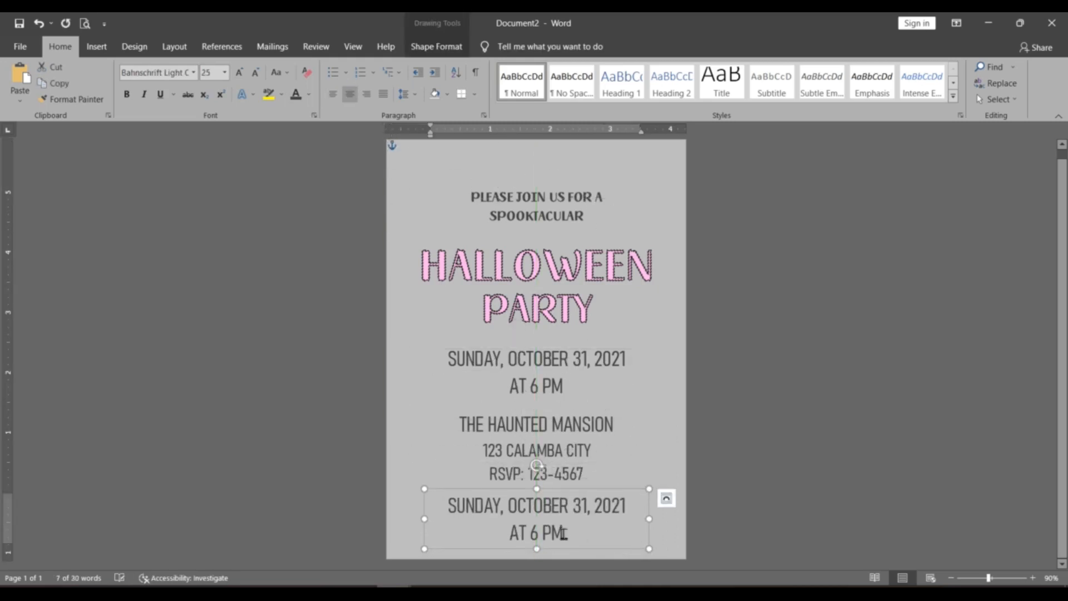
key(ctrl+a)
text(WEAR YOUR)
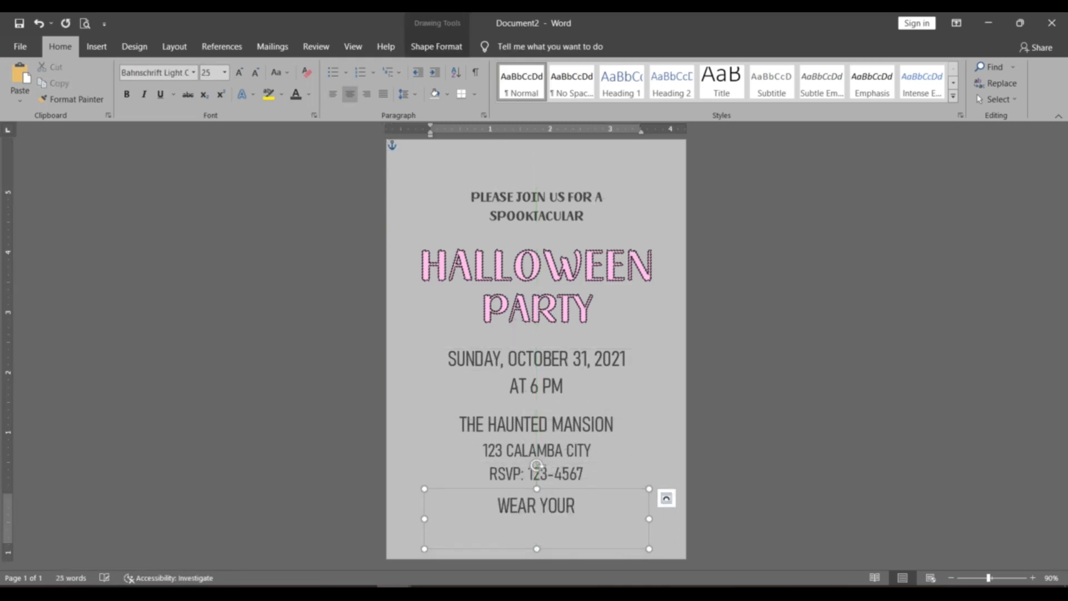
text( HALLOWEEN COSTU)
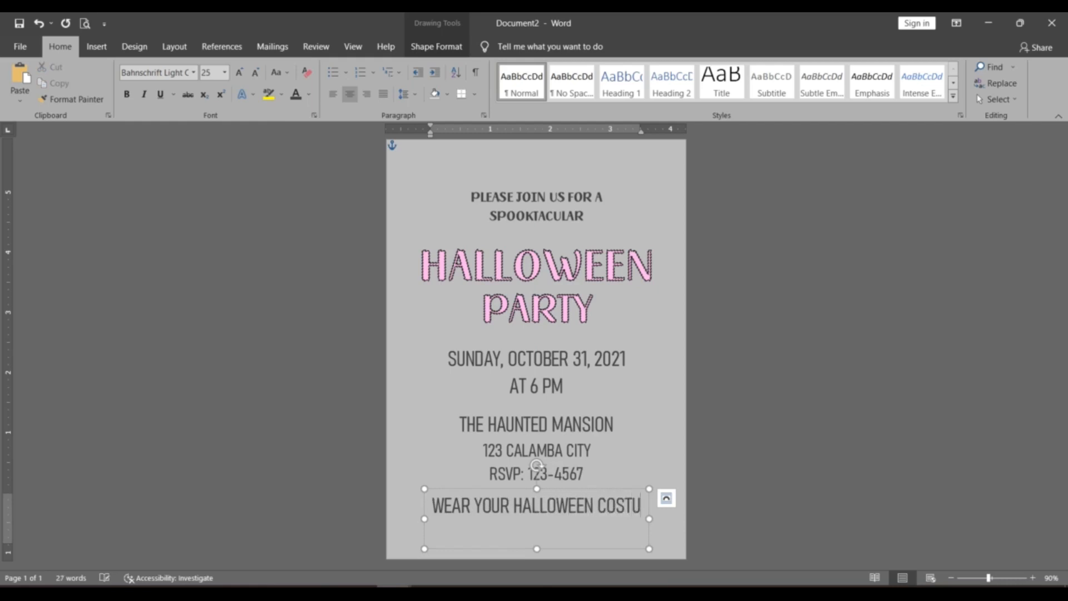
text(MES)
- Set the costume line to font size 23, widen its text box to fit one line, and center it below the RSVP line
key(ctrl+a)
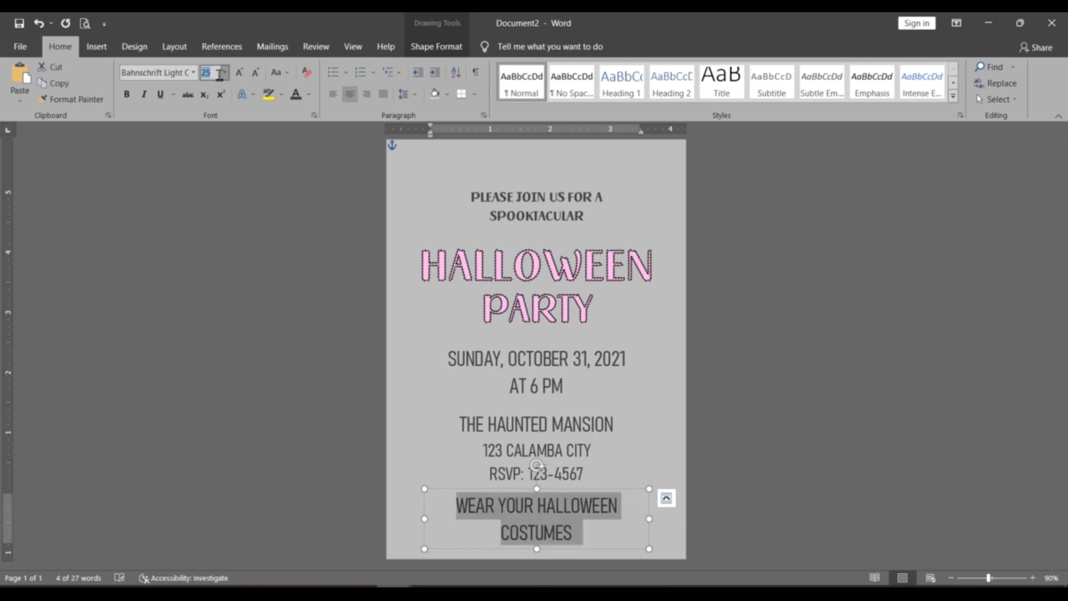
text(23)
key(Return)
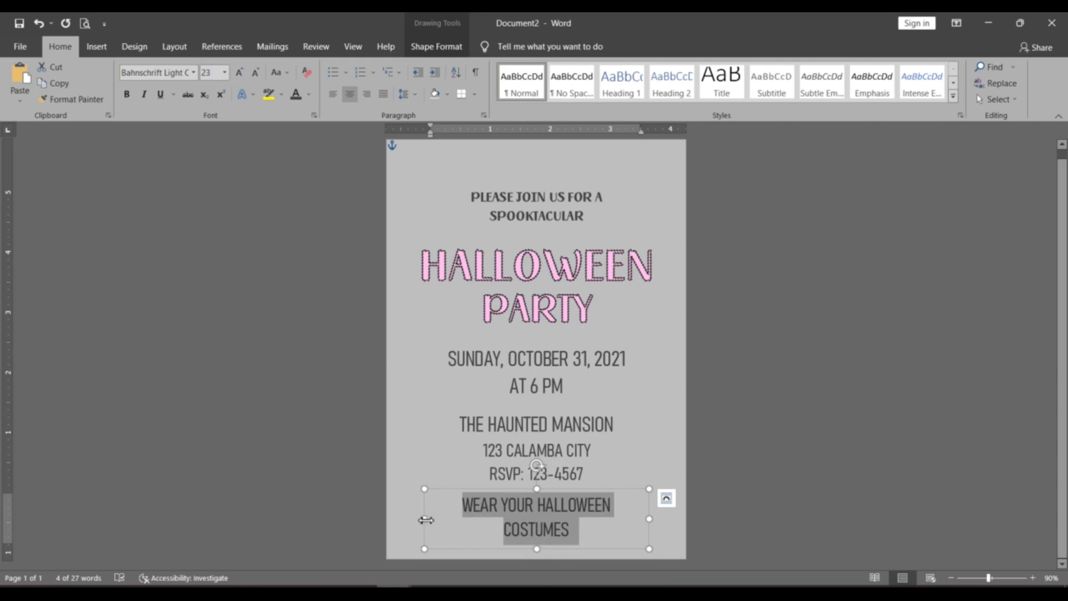
drag(426, 519, 411, 520)
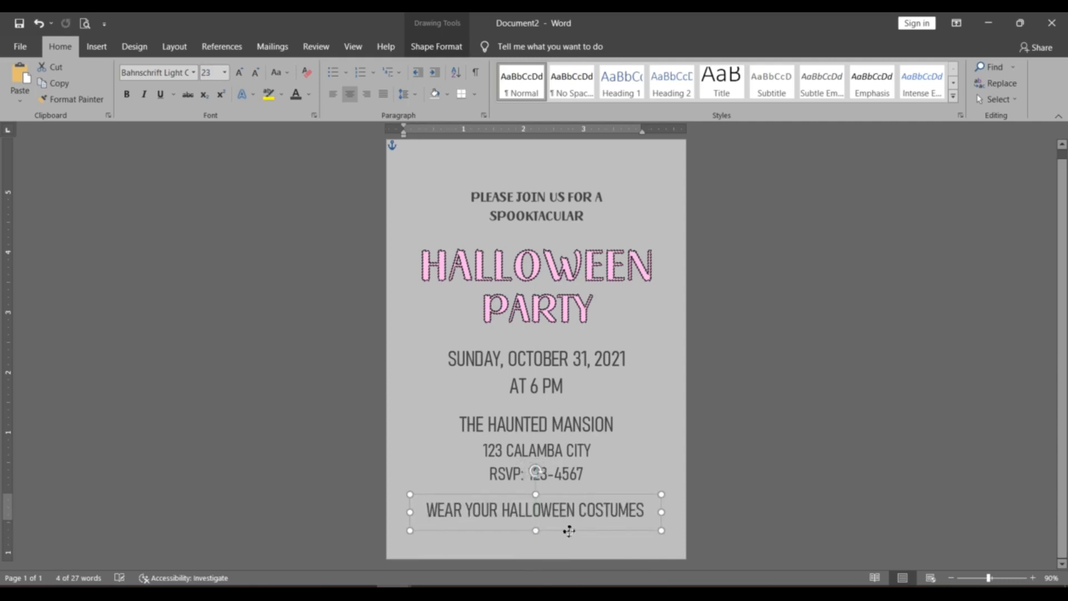
drag(569, 532, 574, 528)
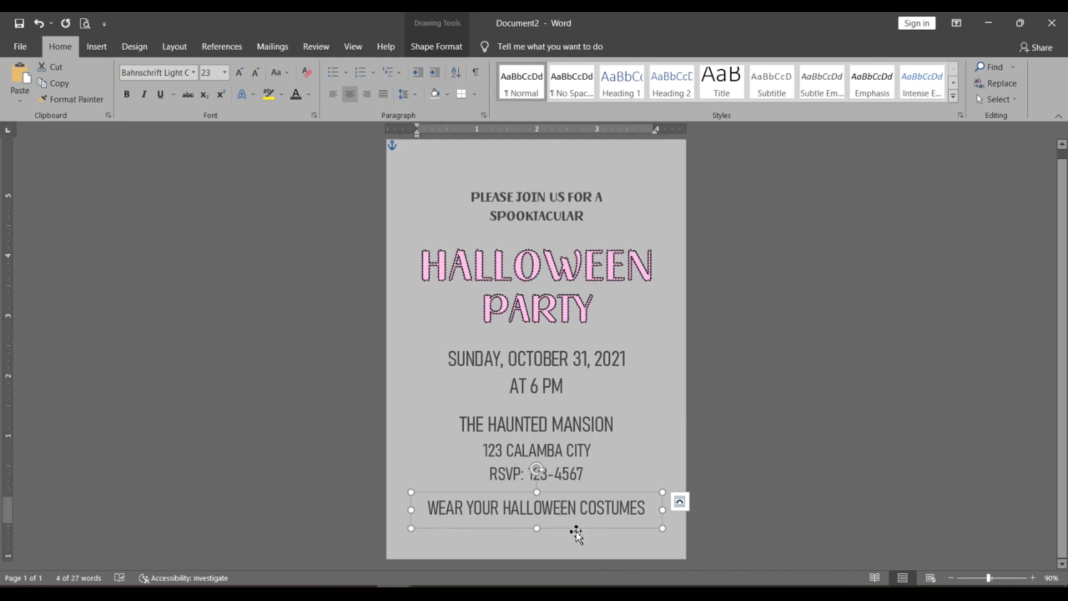
click(550, 435)
key(ctrl+a)
click(561, 364)
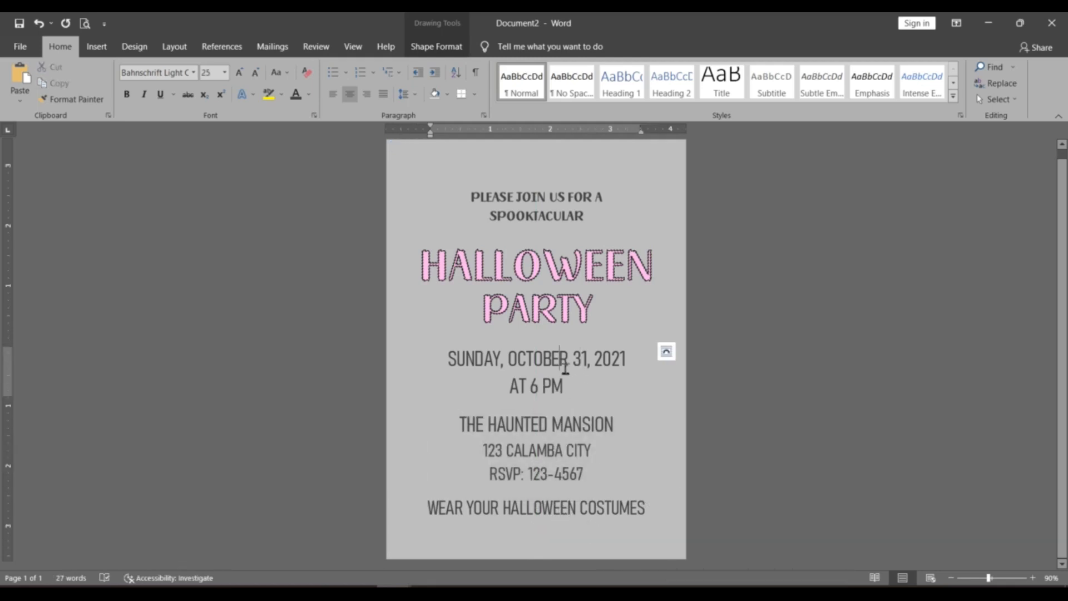
- Move the HALLOWEEN and PARTY text boxes up, closer to the greeting and to each other
click(564, 270)
drag(561, 232, 560, 224)
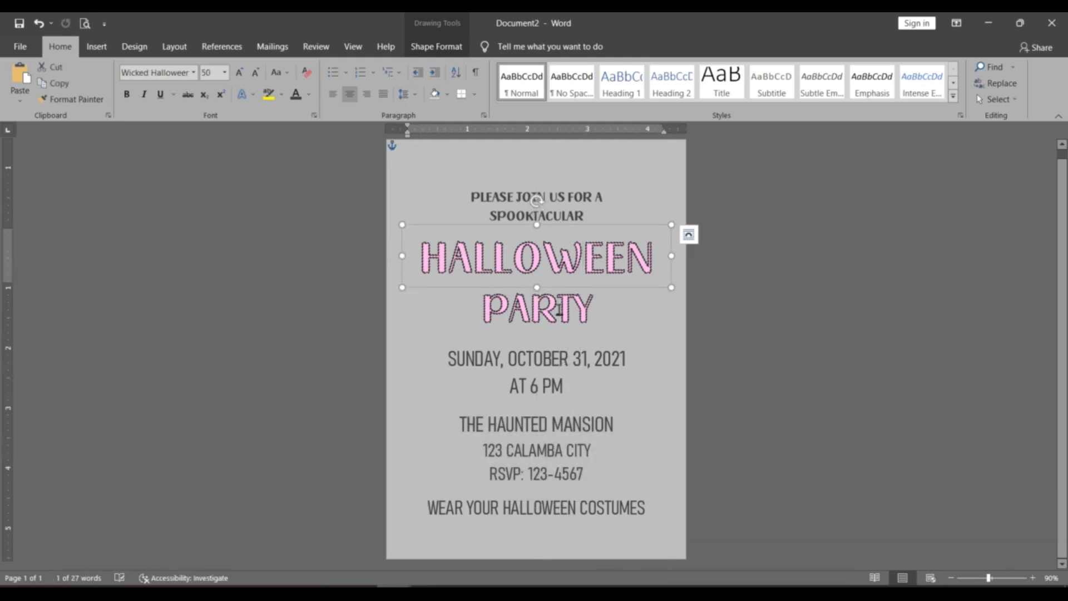
click(559, 307)
drag(552, 277, 551, 264)
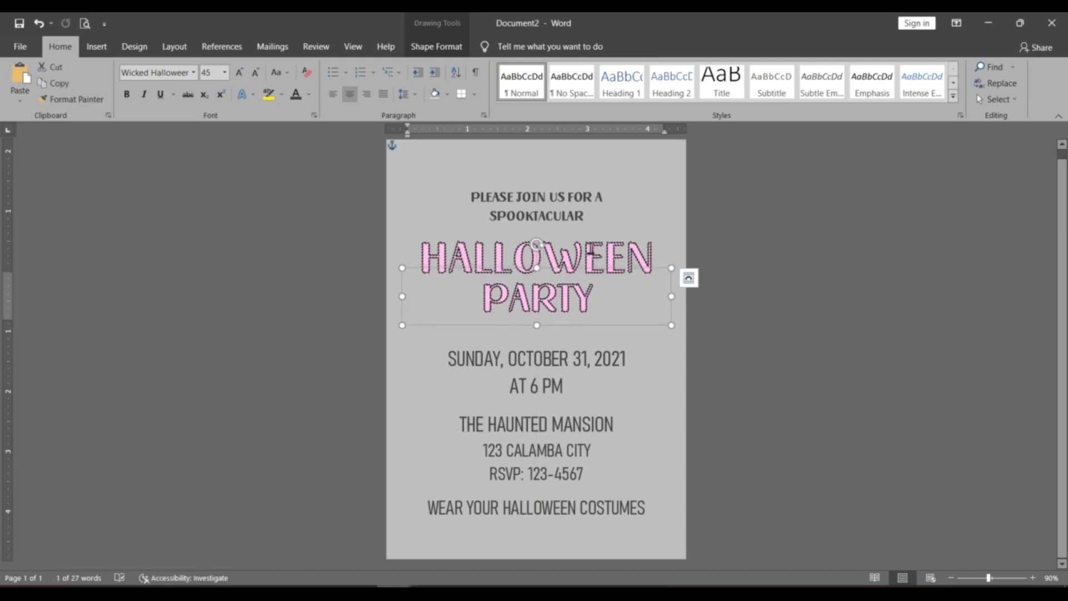
click(591, 253)
drag(571, 224, 570, 221)
click(814, 377)
- Nudge the greeting text box upward, and raise and slightly shorten the HALLOWEEN text box
click(551, 215)
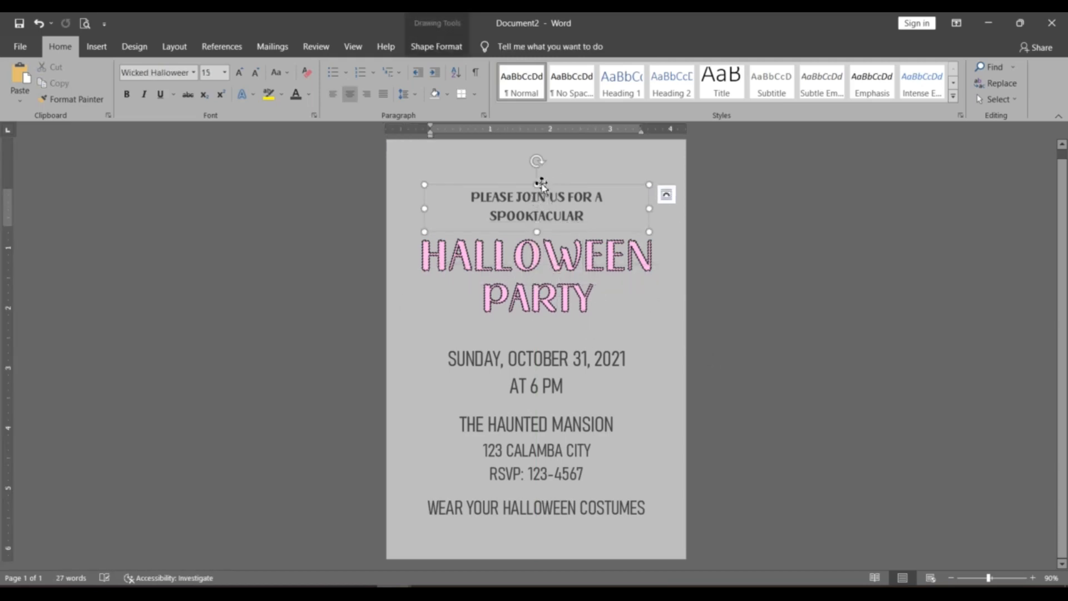
drag(542, 185, 543, 179)
click(743, 269)
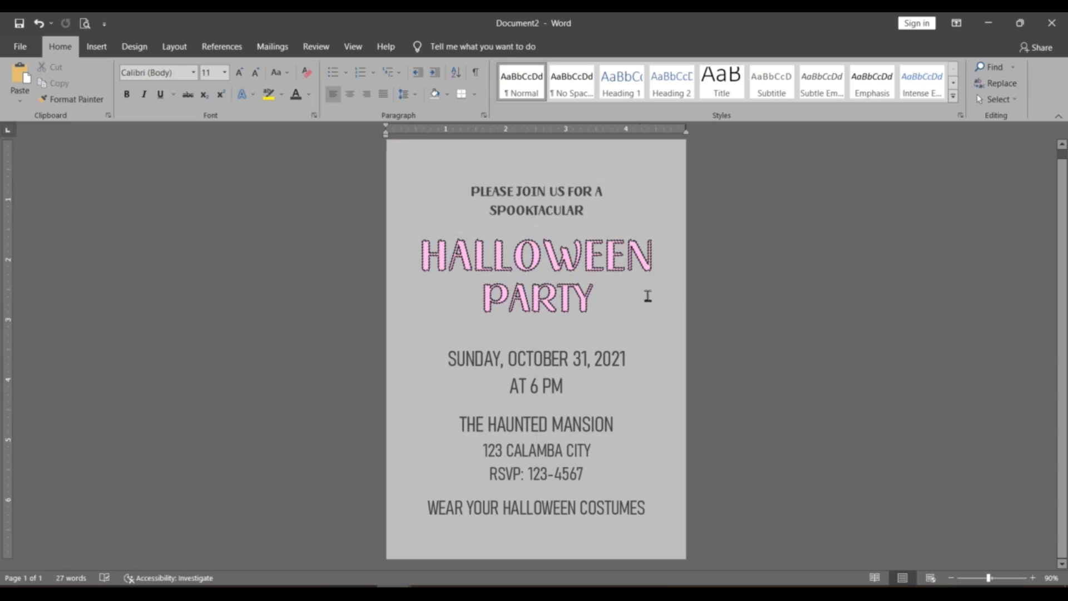
click(545, 261)
drag(538, 223, 537, 220)
drag(537, 284, 537, 279)
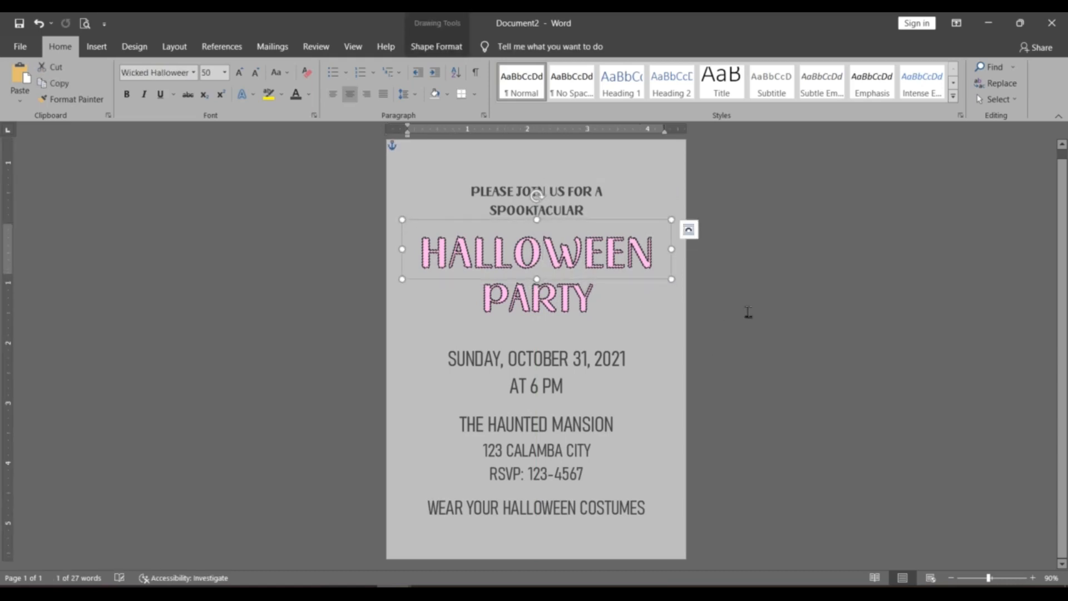
click(748, 312)
- Raise the date and time text box toward PARTY and trim its lower edge
click(549, 358)
drag(537, 342, 539, 335)
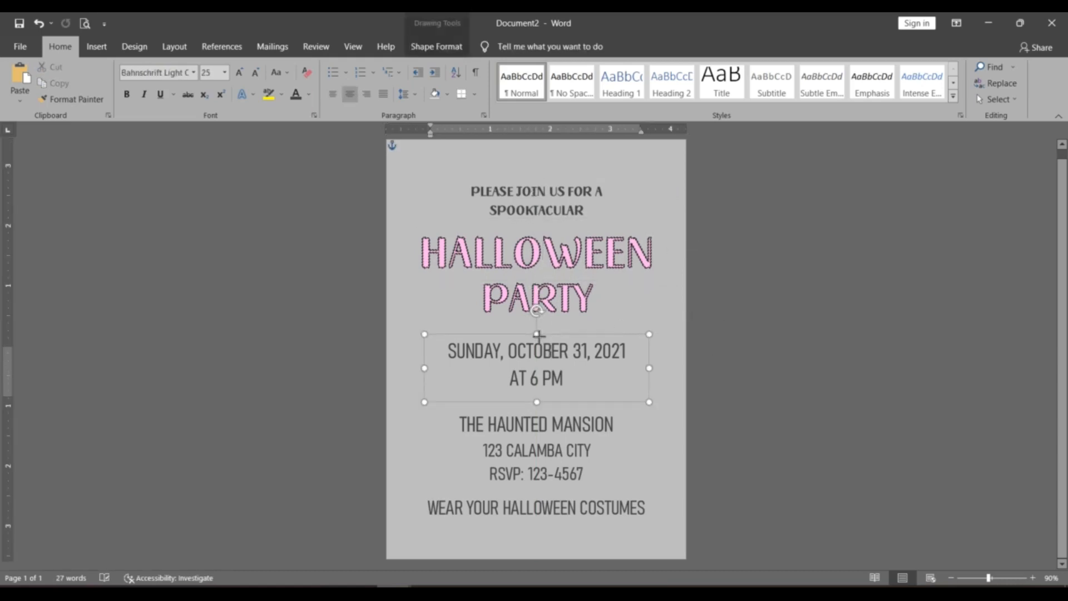
drag(537, 402, 537, 395)
drag(540, 333, 539, 331)
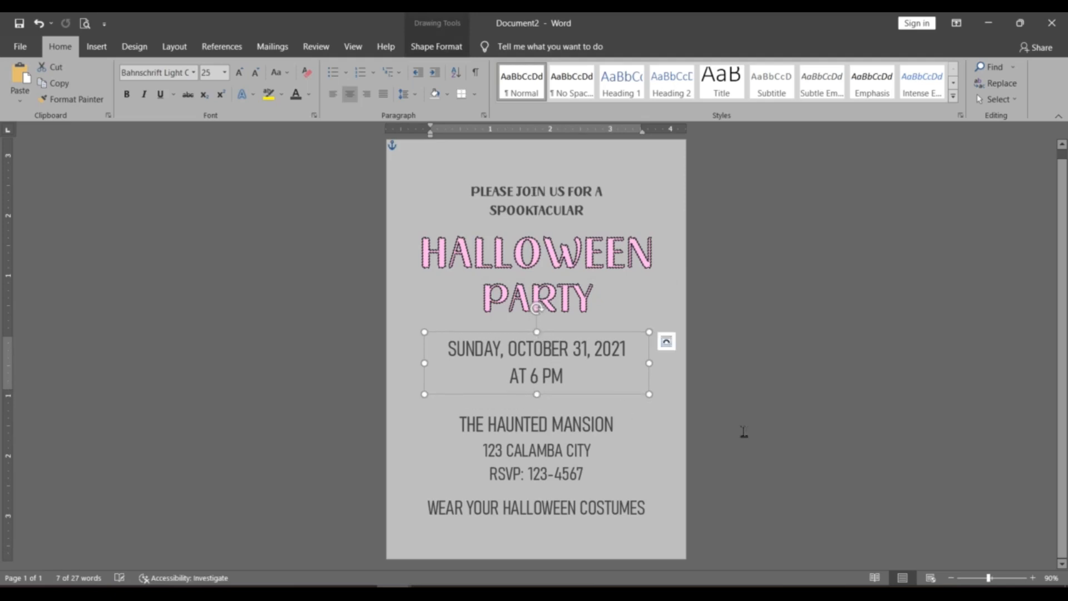
- Set THE HAUNTED MANSION to font size 23, then raise the venue text box's upper edge and trim its lower edge
click(517, 422)
drag(463, 425, 615, 425)
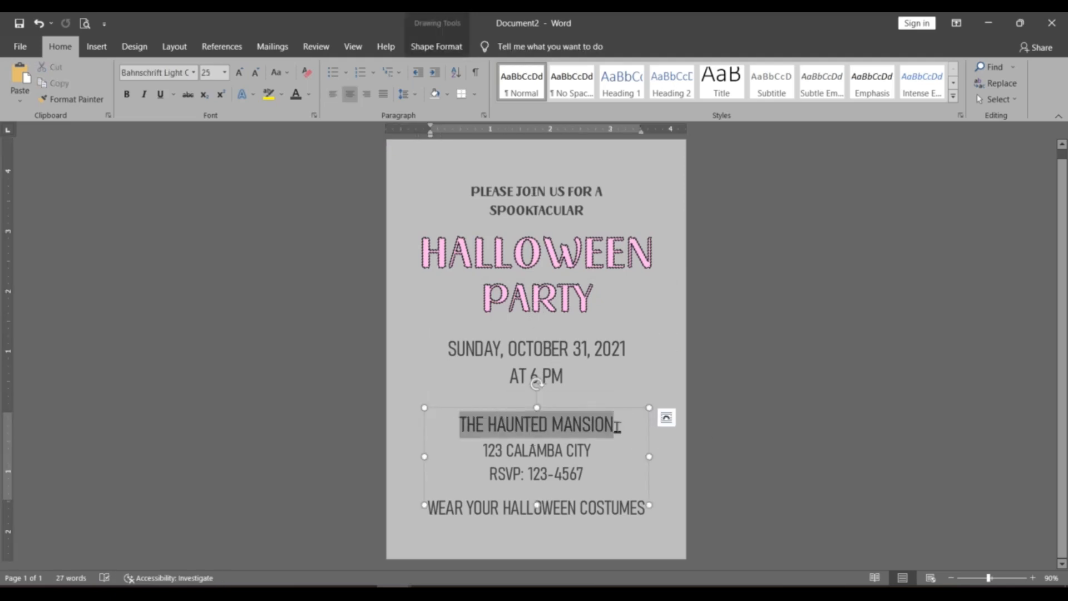
click(210, 73)
text(23)
key(Return)
drag(538, 407, 539, 400)
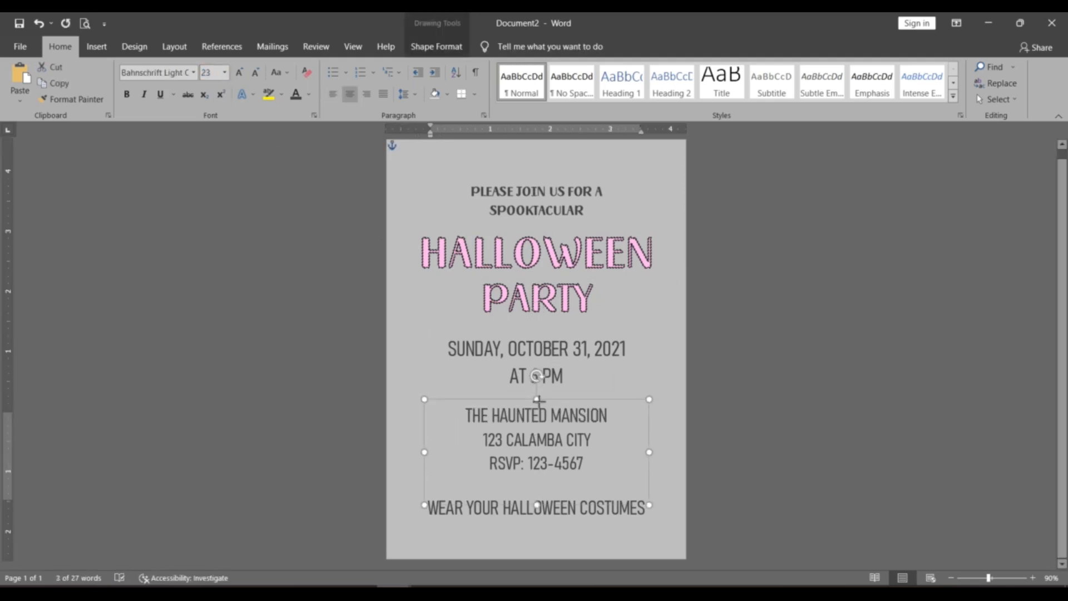
drag(538, 505, 545, 482)
- Set the address and RSVP lines to font size 20
drag(483, 440, 541, 475)
click(210, 73)
text(20)
key(Return)
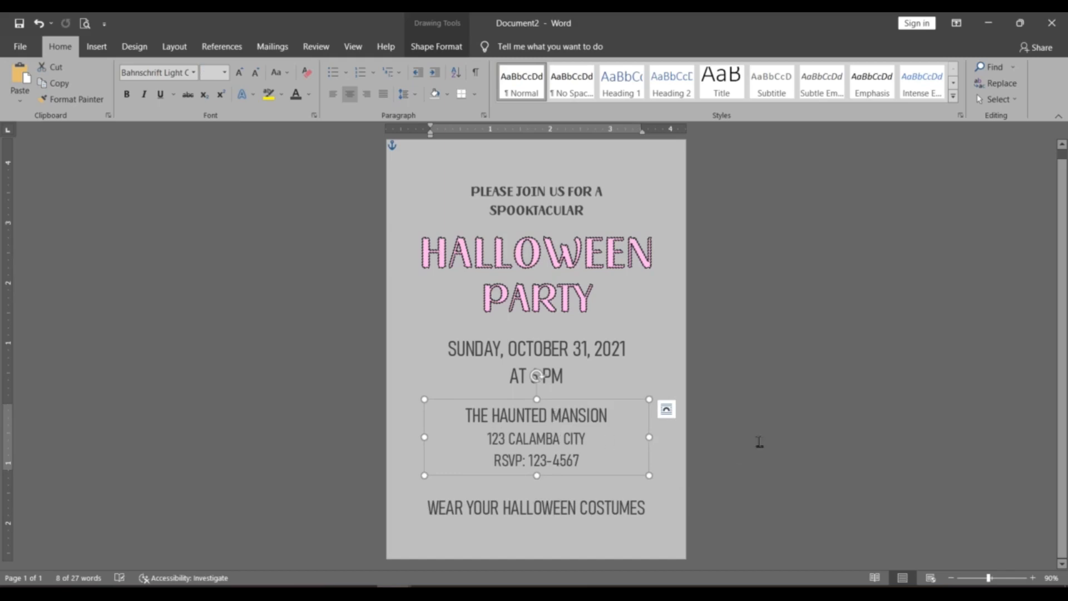
click(760, 442)
- Extend the upper edges of the date and venue text boxes upward so both texts sit slightly higher
click(534, 339)
drag(536, 333, 537, 327)
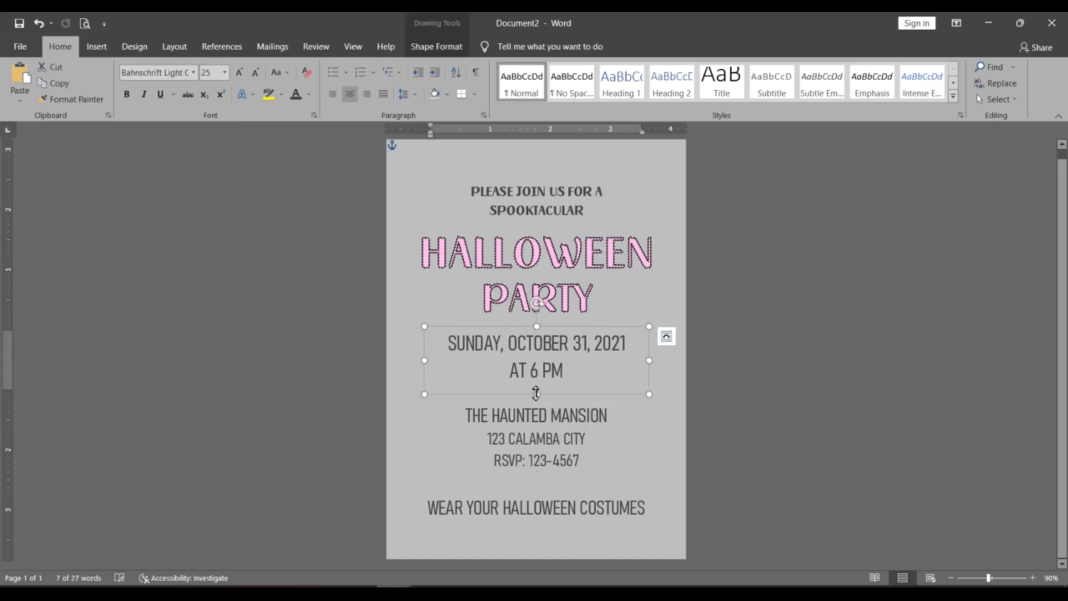
click(539, 410)
drag(537, 399, 537, 393)
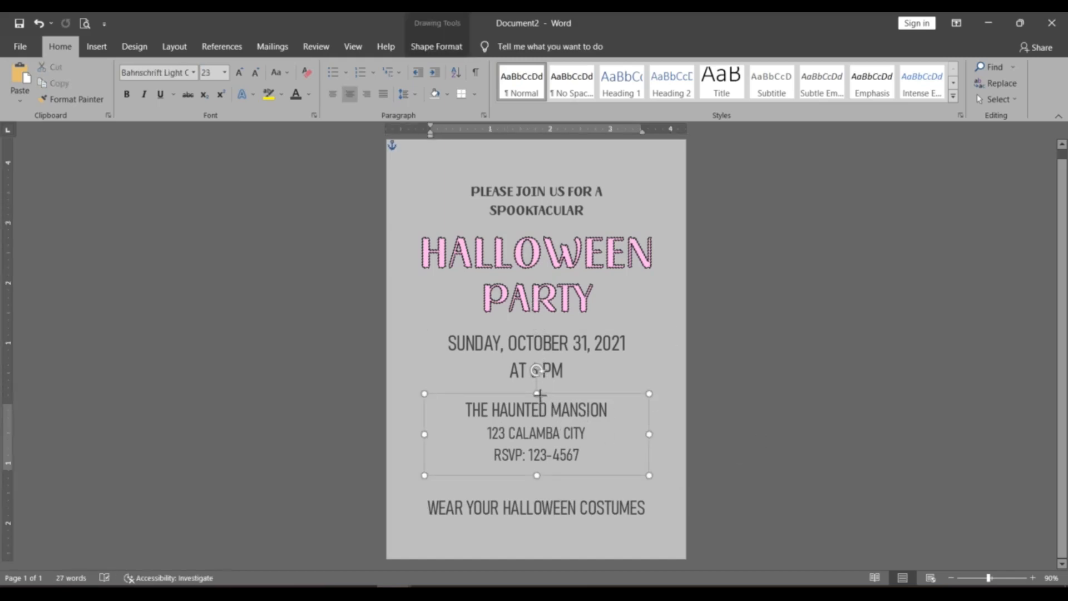
- Set the costume line to font size 22 and move its text box up close beneath the RSVP line, trimming the spare height
click(557, 508)
triple_click(557, 508)
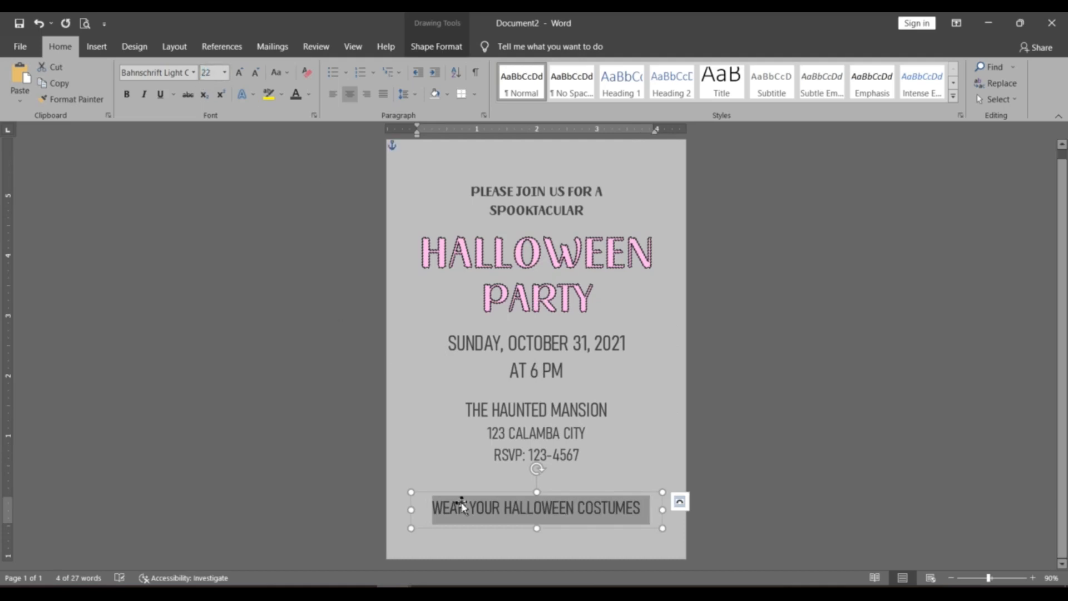
drag(537, 492, 537, 472)
drag(536, 528, 540, 503)
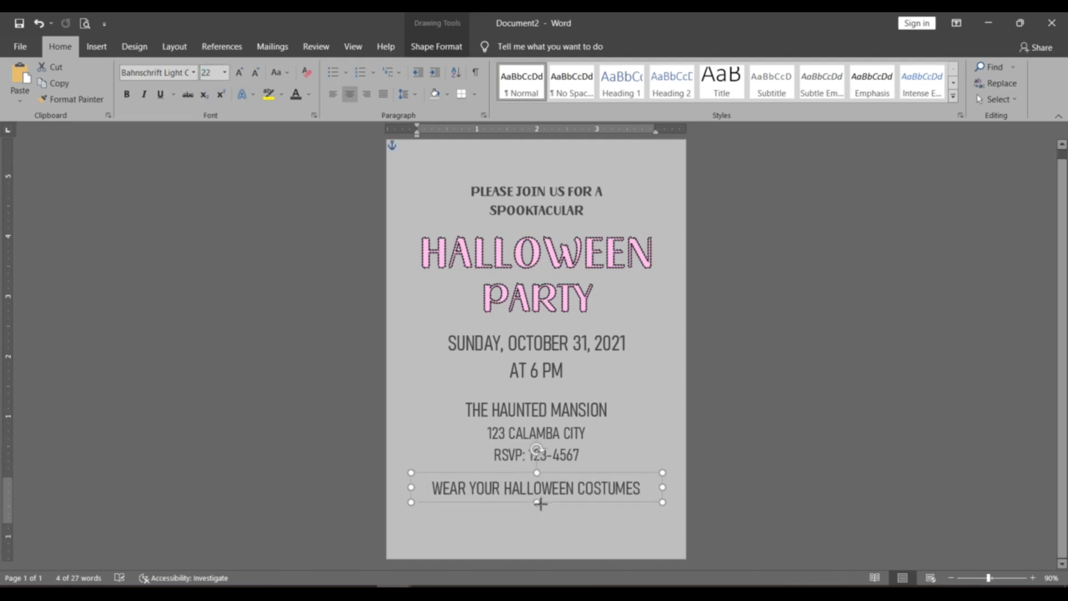
click(765, 483)
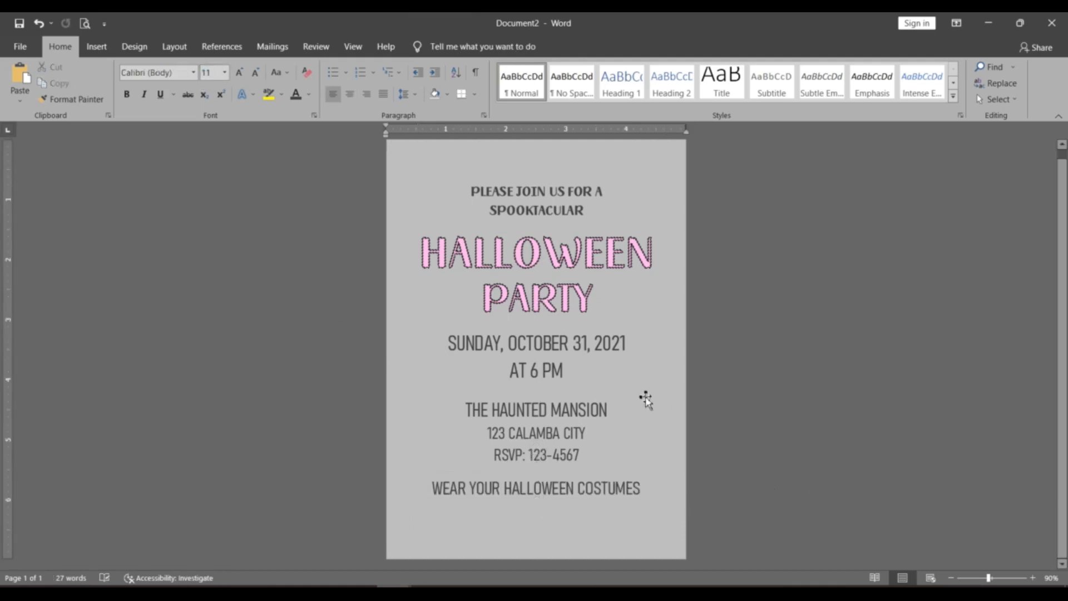
- Set THE HAUNTED MANSION to font size 22 and the address and RSVP lines to font size 18
click(565, 420)
drag(467, 409, 613, 410)
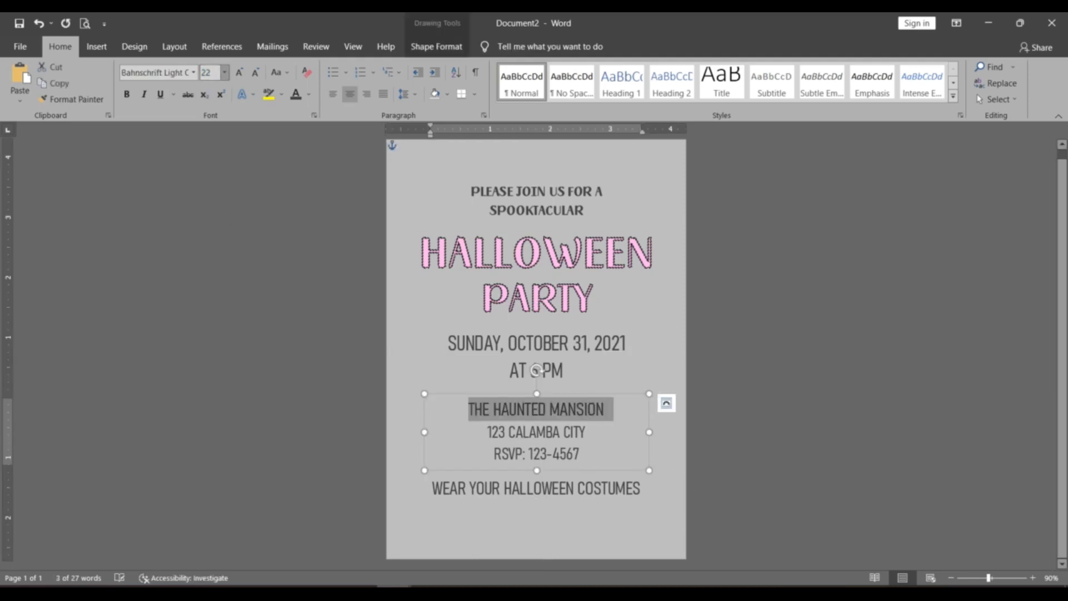
drag(489, 432, 582, 455)
click(214, 73)
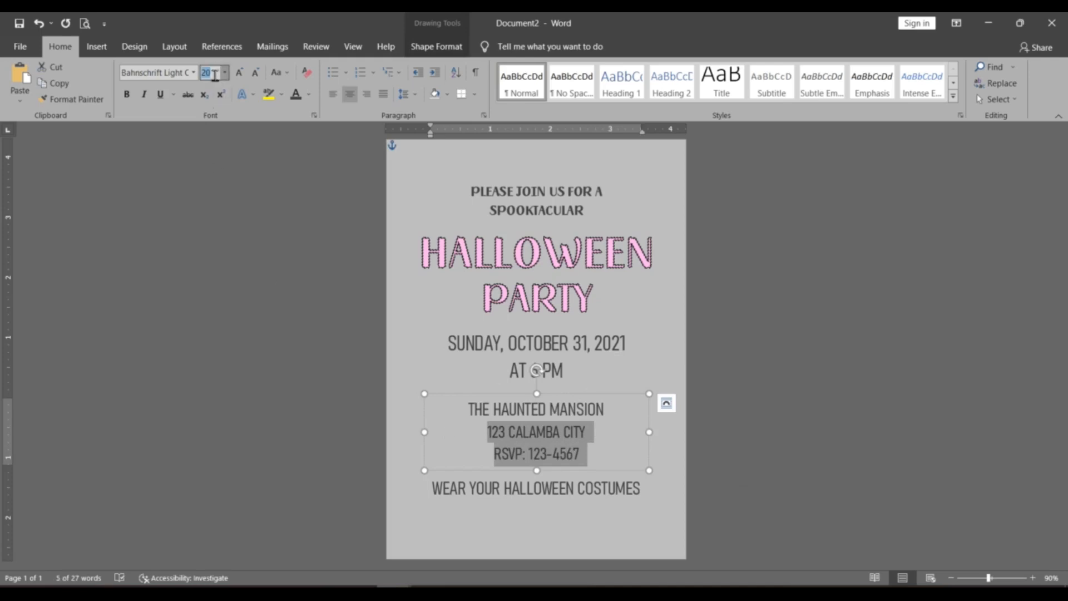
text(18)
key(Return)
- Set the costume line to font size 18 and move its text box slightly up toward the RSVP line
click(511, 496)
key(ctrl+a)
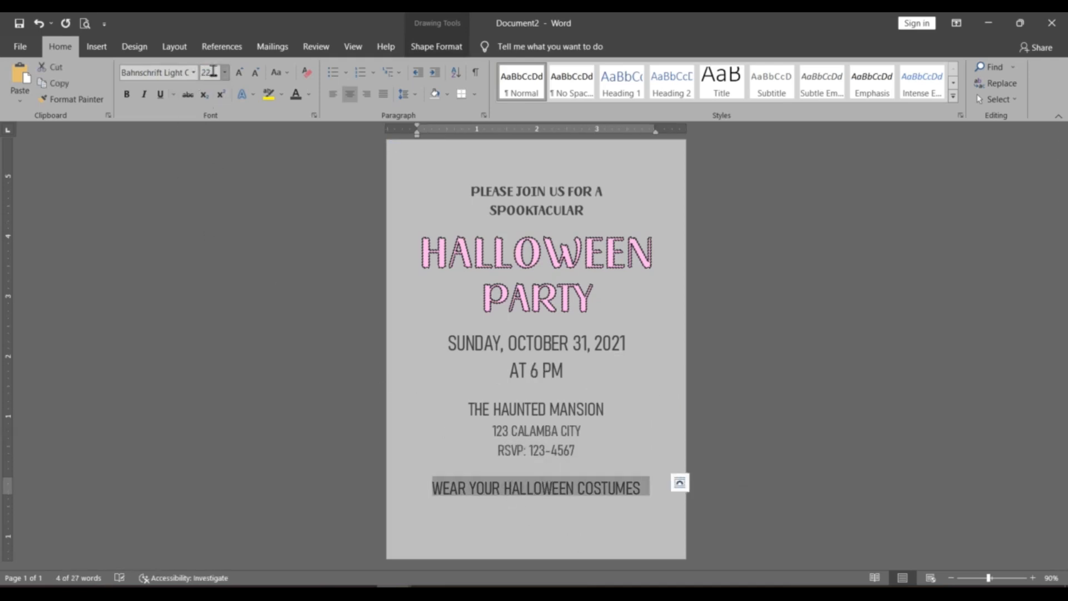
text(18)
key(Return)
click(811, 392)
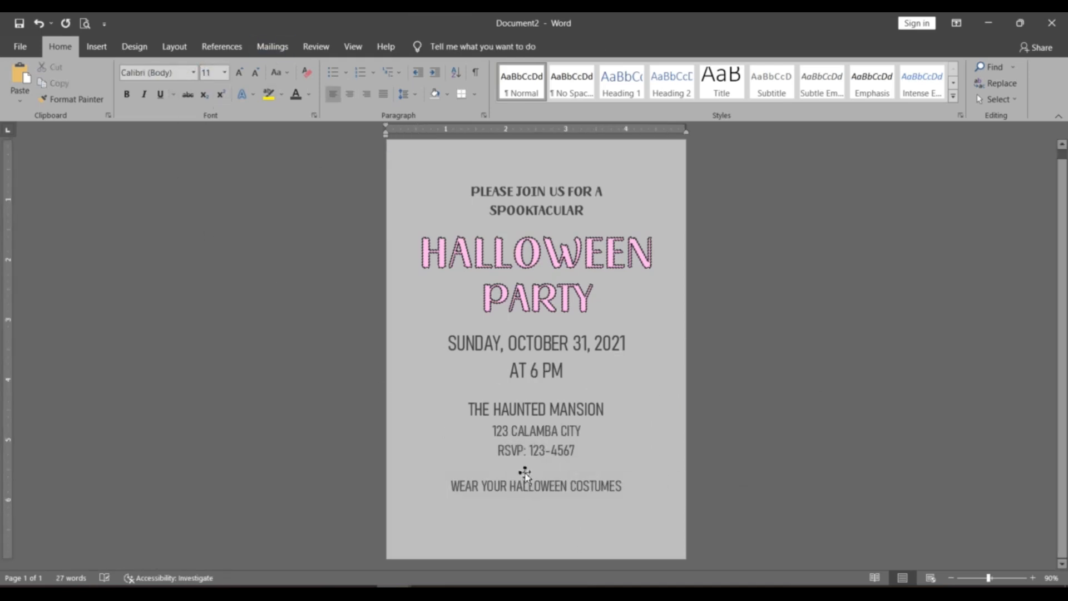
click(560, 485)
drag(546, 473, 546, 468)
click(746, 457)
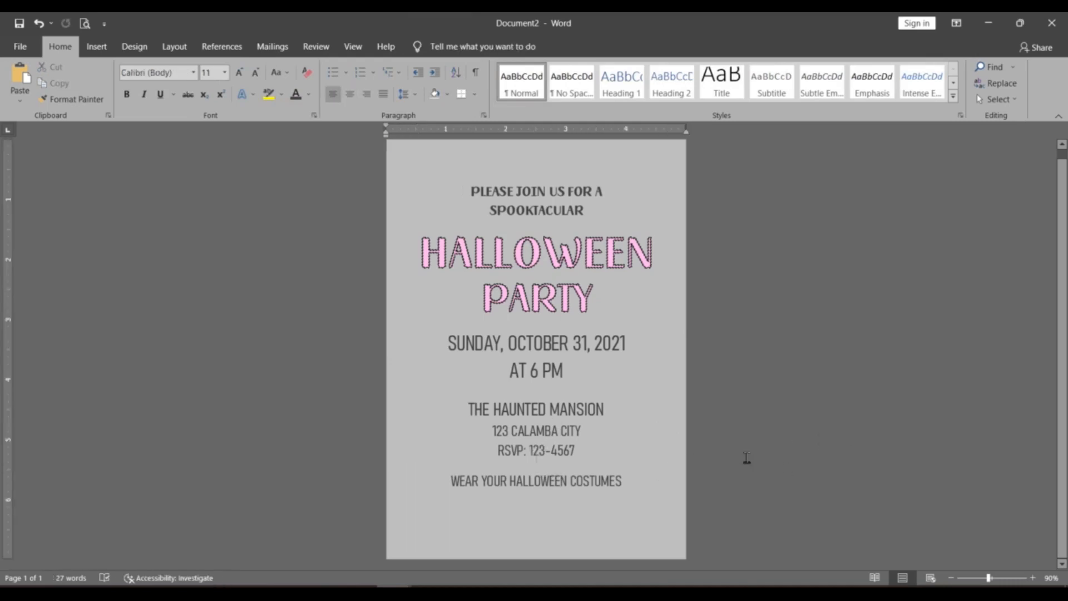
- Extend the venue text box's upper edge slightly upward and move the costume text box up by a similar amount
click(567, 366)
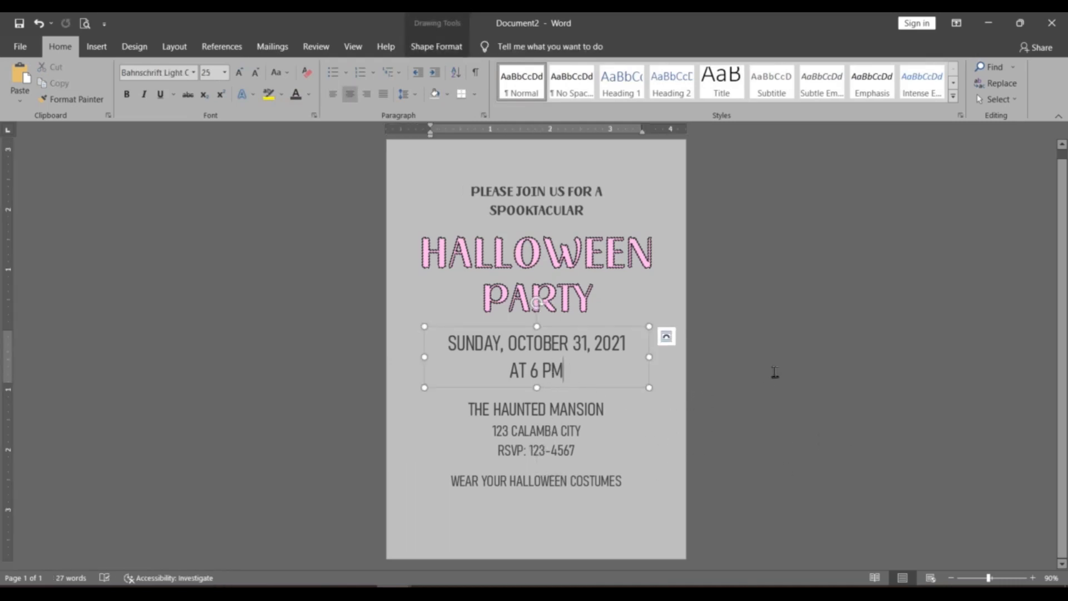
click(774, 372)
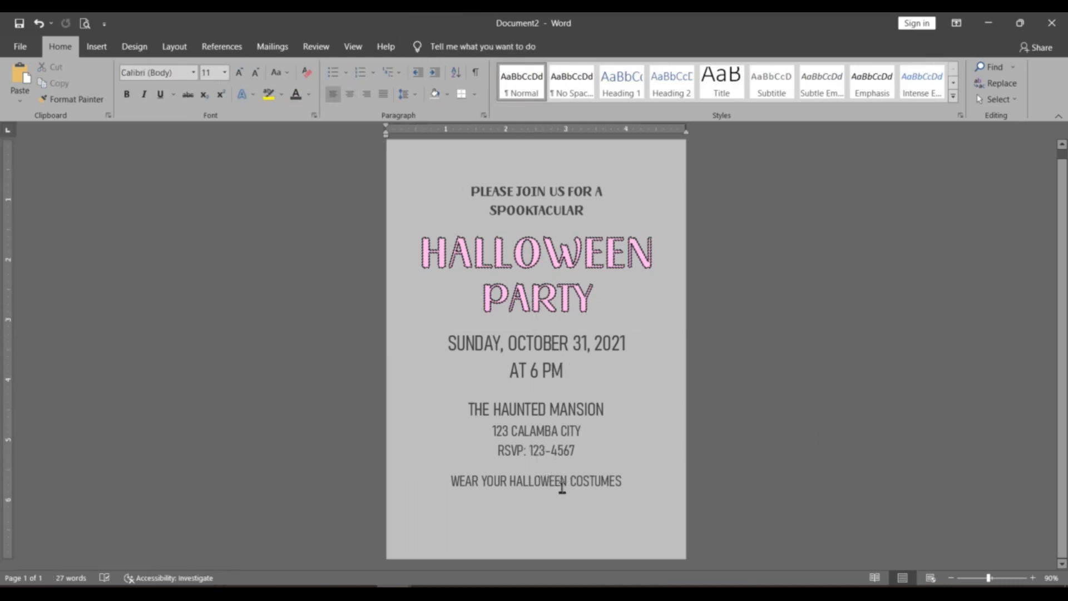
click(571, 470)
drag(537, 395, 537, 390)
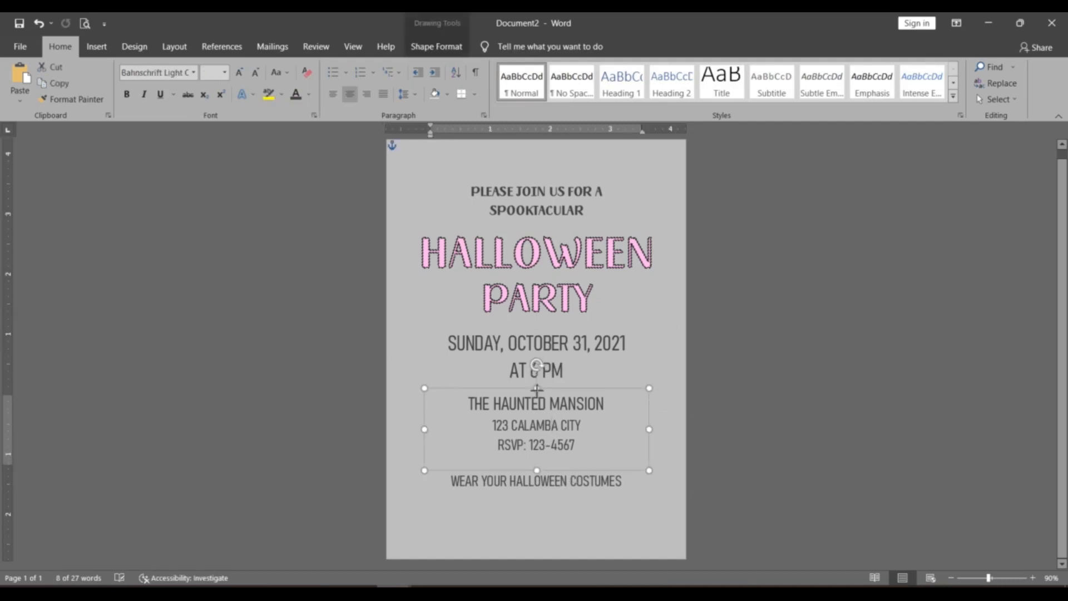
drag(556, 482, 556, 477)
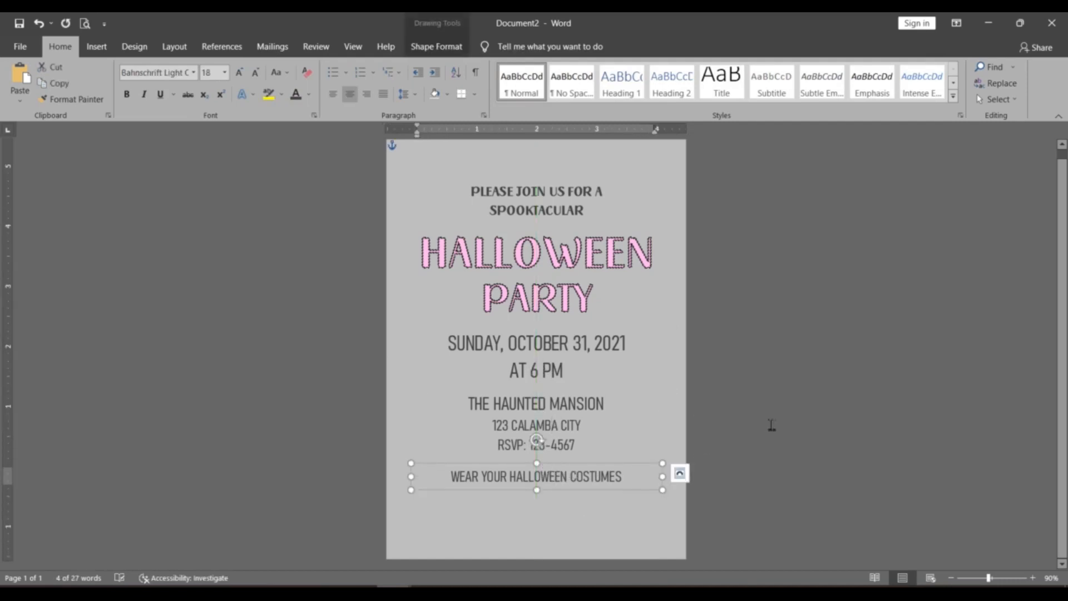
click(770, 427)
click(585, 194)
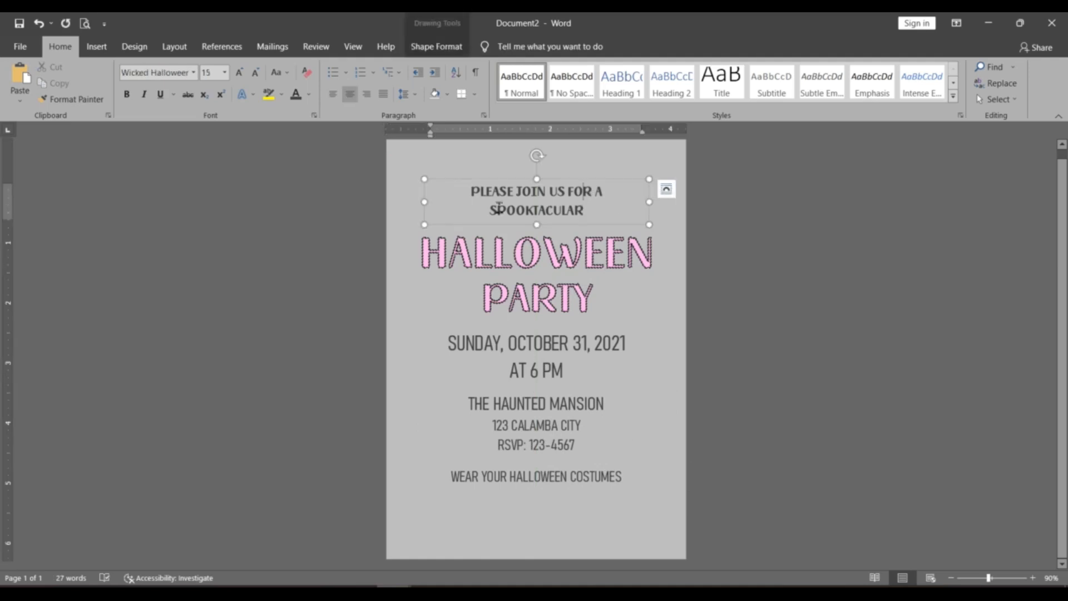
click(541, 349)
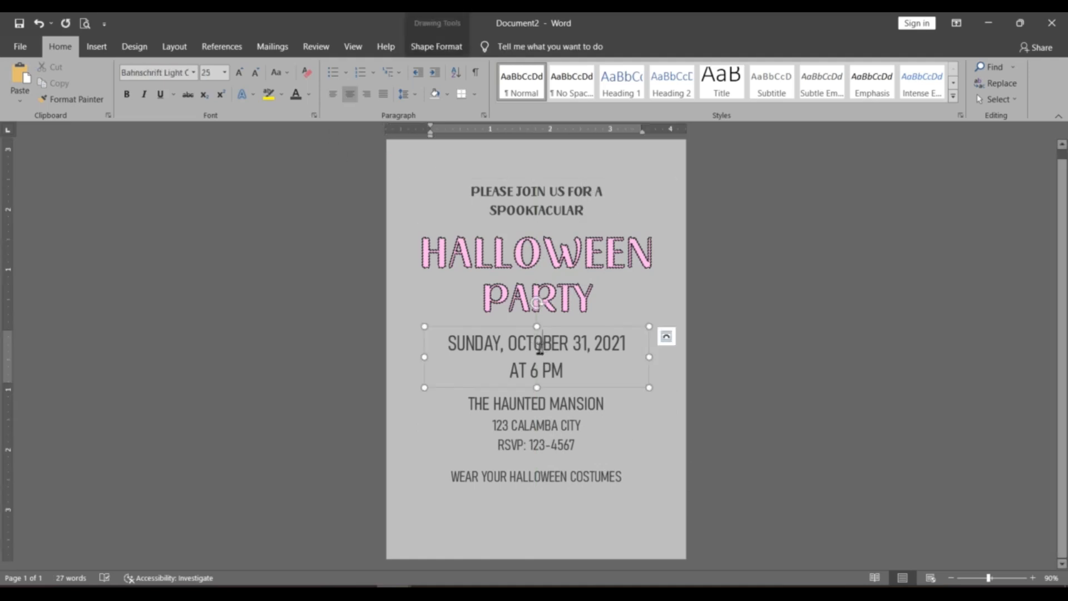
click(771, 323)
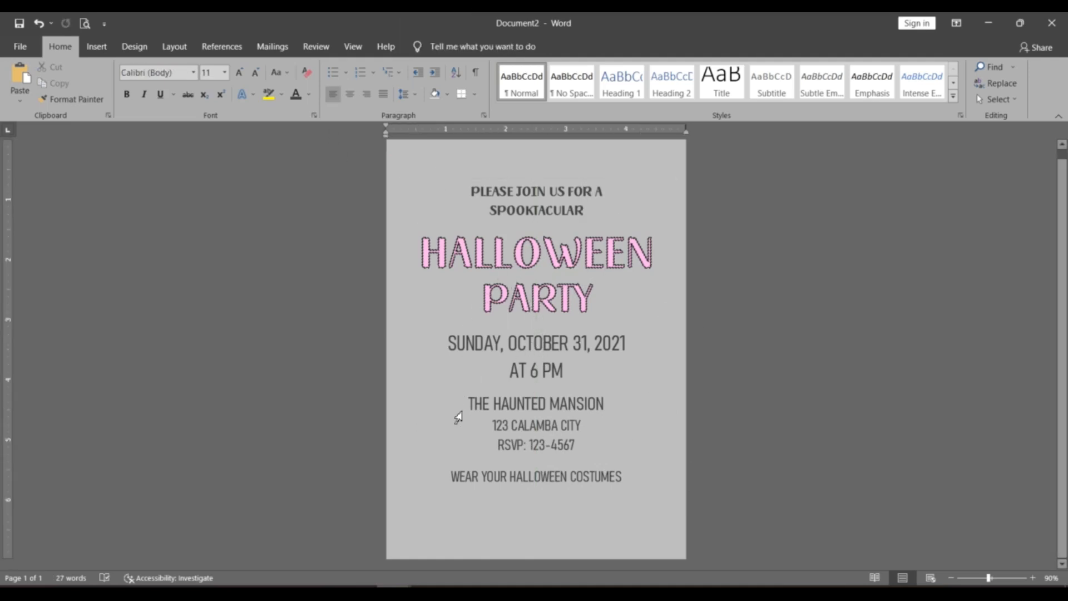
- Insert the spiderweb picture image-removebg-preview (18) from Downloads and set its text wrapping to In Front of Text
click(97, 46)
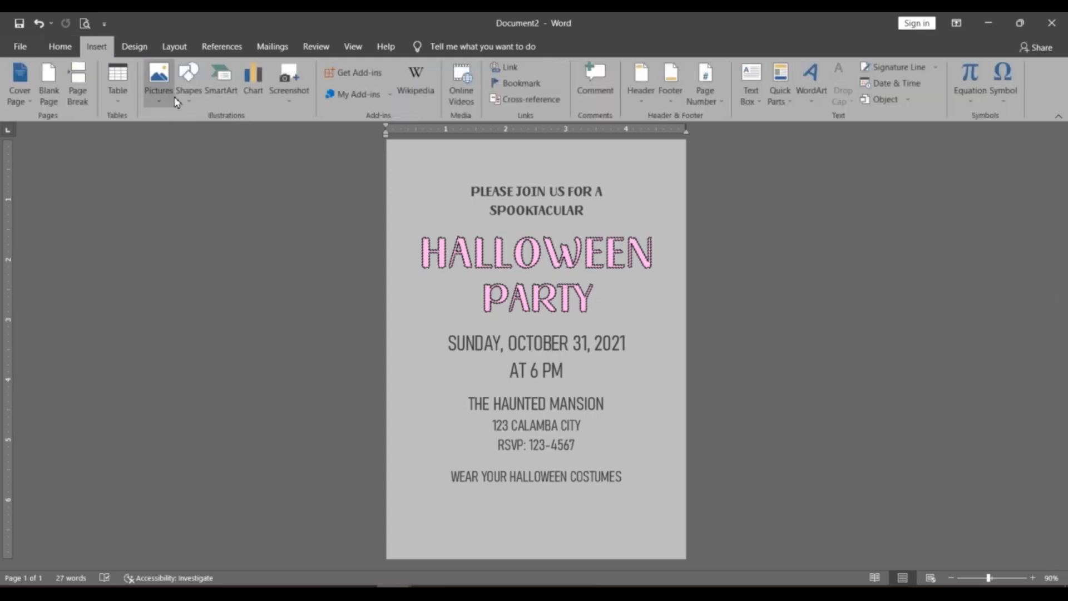
click(169, 101)
click(211, 138)
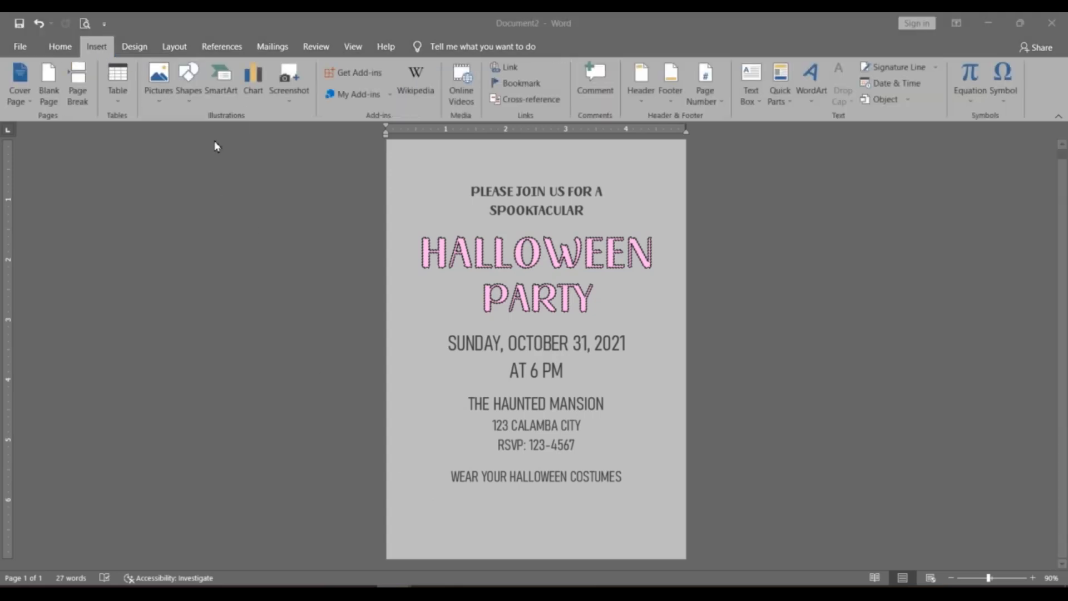
click(61, 186)
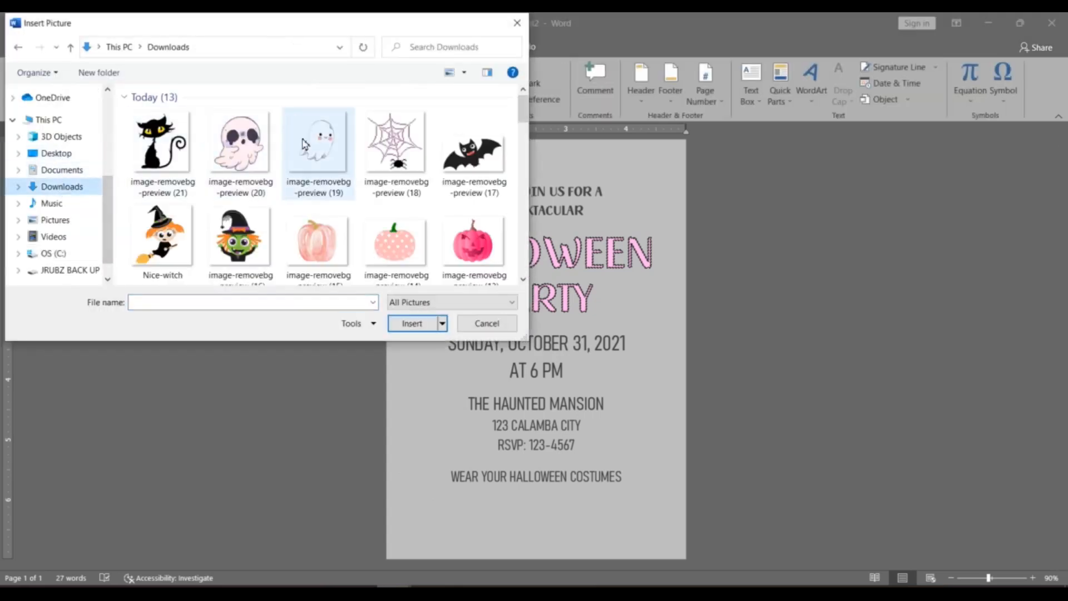
click(392, 150)
click(410, 325)
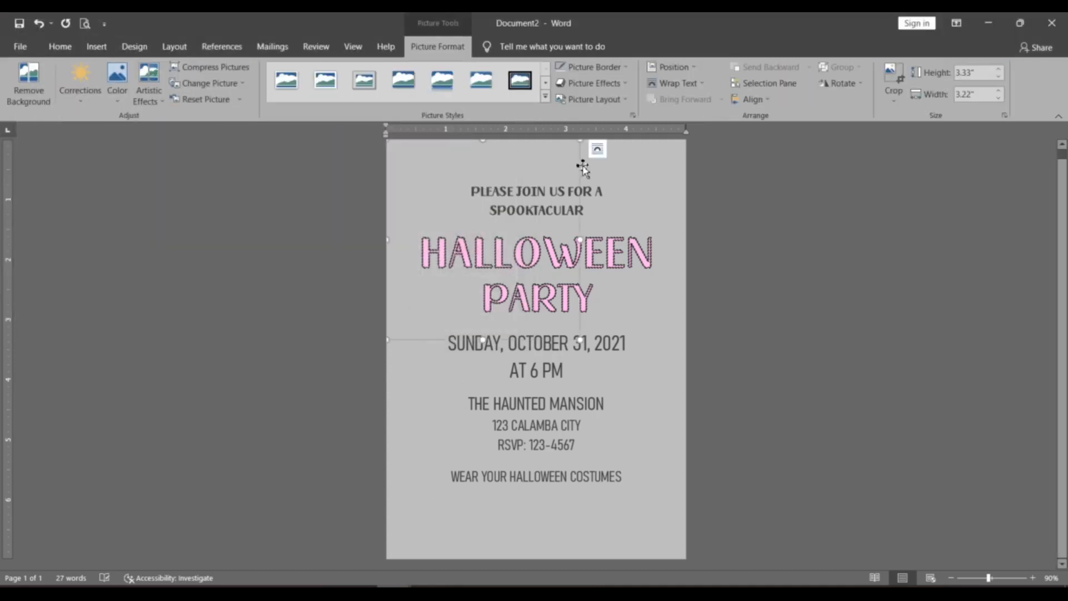
right_click(582, 167)
mouse_move(668, 383)
click(758, 478)
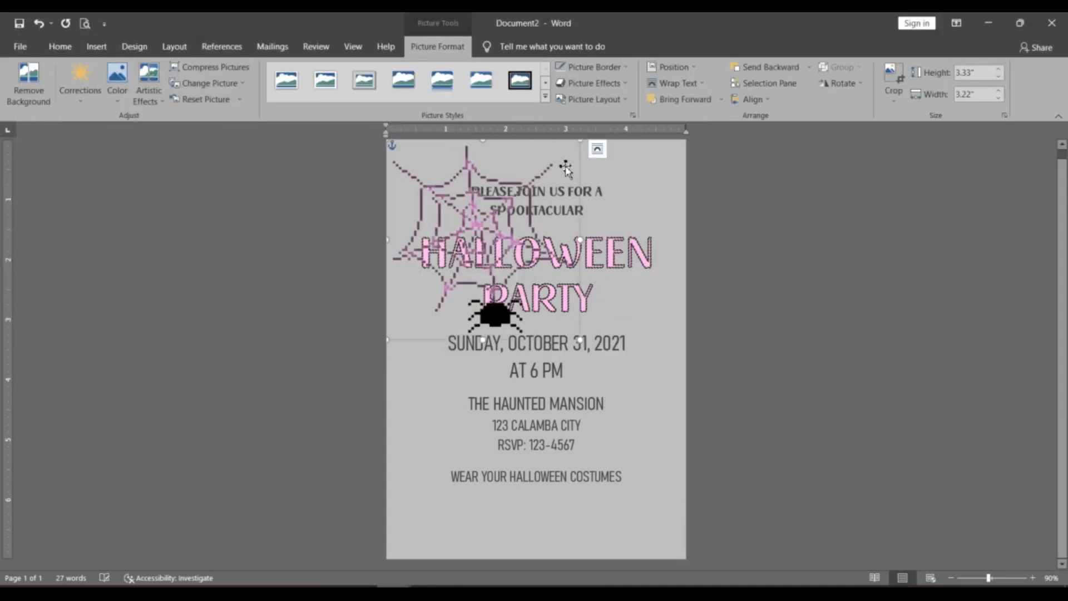
- Shrink the spiderweb picture to about 1.62" by 1.56" and fit it into the page's upper-left corner
drag(580, 140, 474, 250)
drag(441, 299, 440, 183)
drag(468, 229, 473, 238)
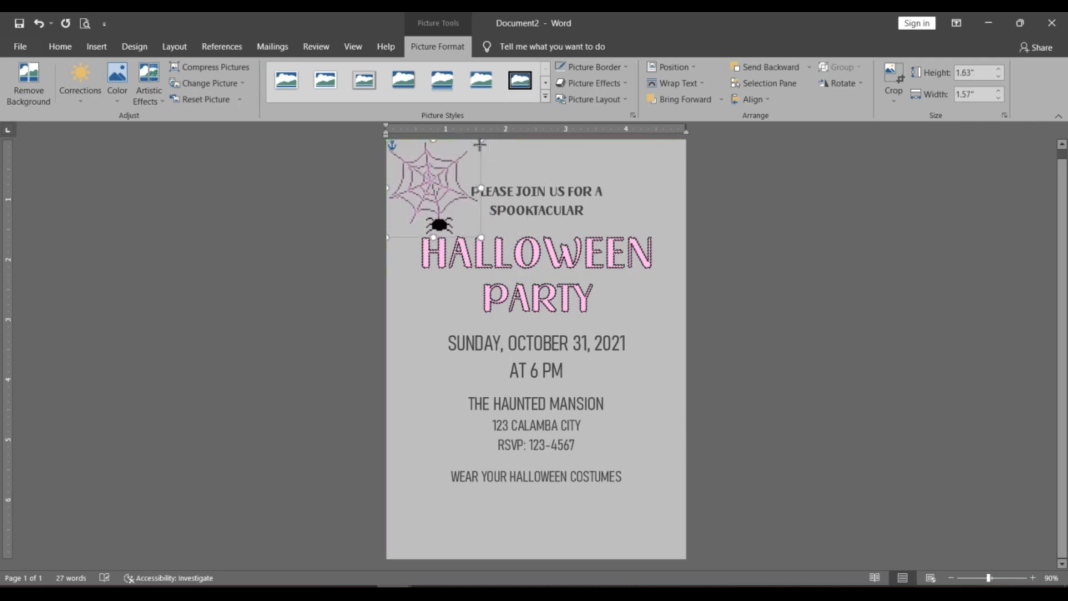
mouse_move(480, 144)
mouse_down()
mouse_move(460, 158)
mouse_move(473, 152)
mouse_up()
click(414, 231)
click(436, 162)
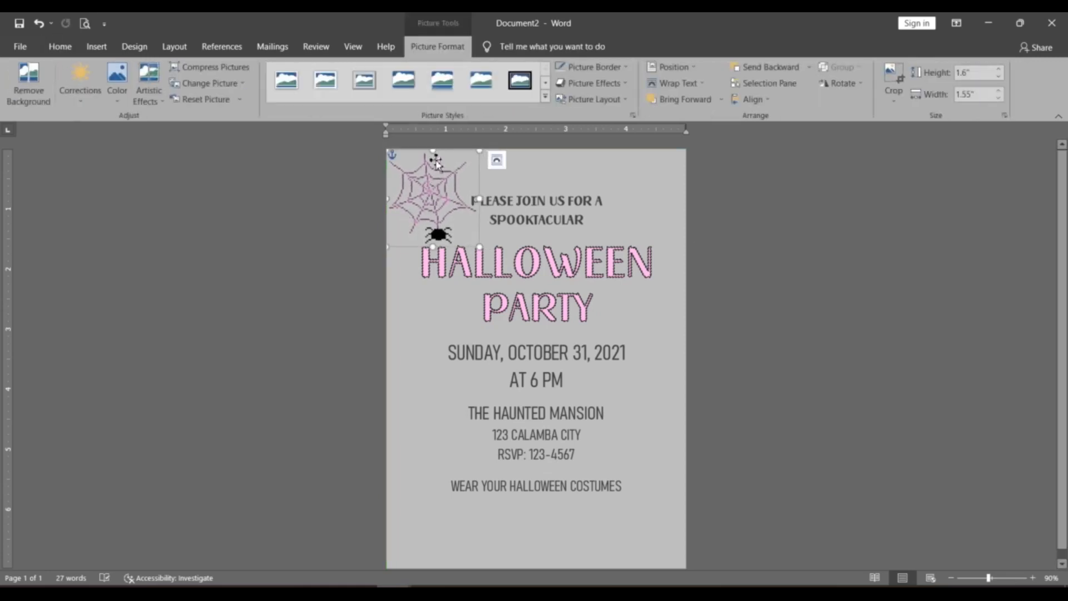
drag(481, 150, 429, 209)
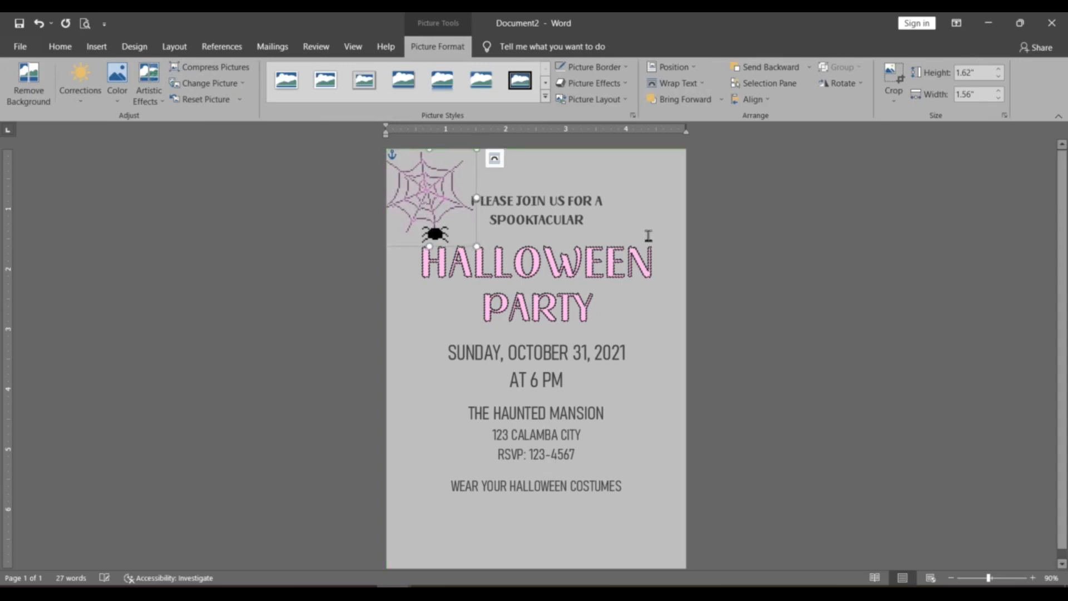
click(836, 227)
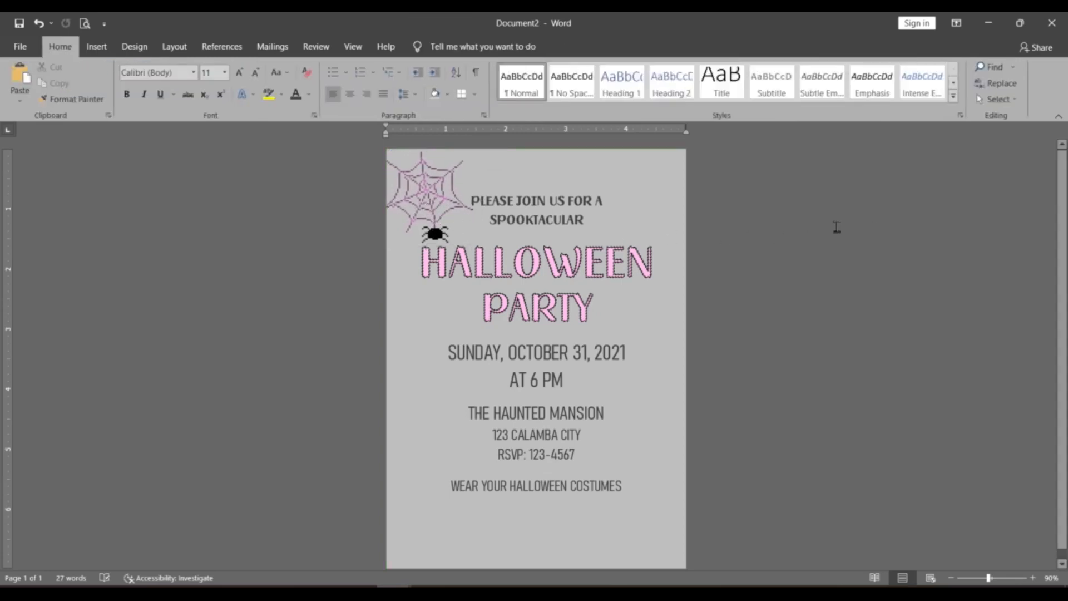
- Duplicate the spiderweb picture, place the copy beside the original over the greeting, and flip the copy vertically
click(447, 188)
key(ctrl+d)
drag(421, 227, 520, 216)
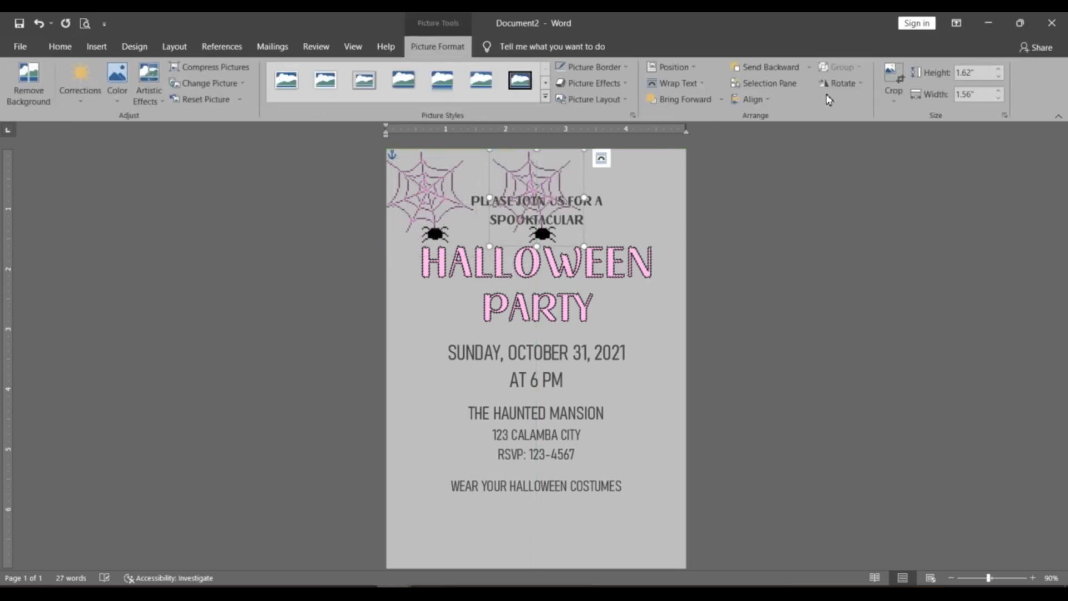
click(841, 83)
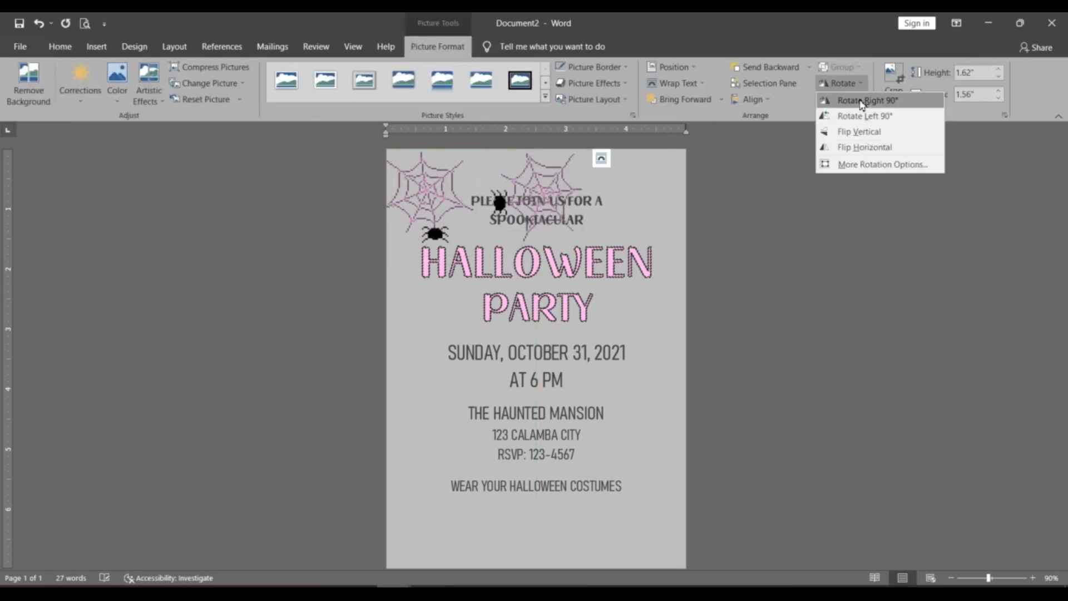
click(862, 101)
click(841, 83)
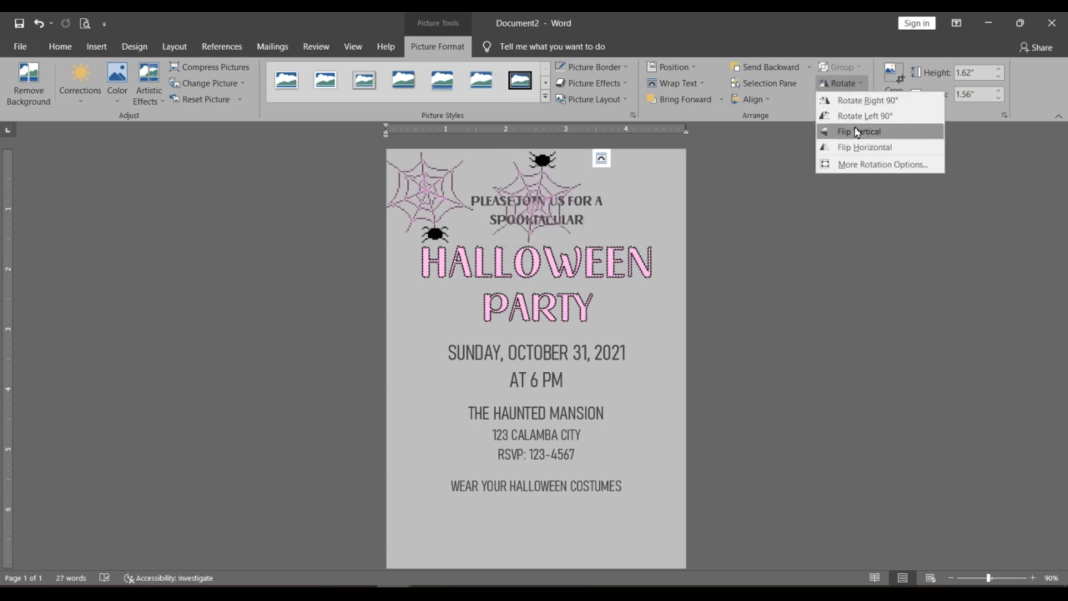
click(860, 132)
- Shrink the flipped spiderweb to about 1.28" by 1.23" at the page's top edge above the greeting and raise its color saturation
drag(554, 200, 559, 167)
drag(501, 218, 574, 172)
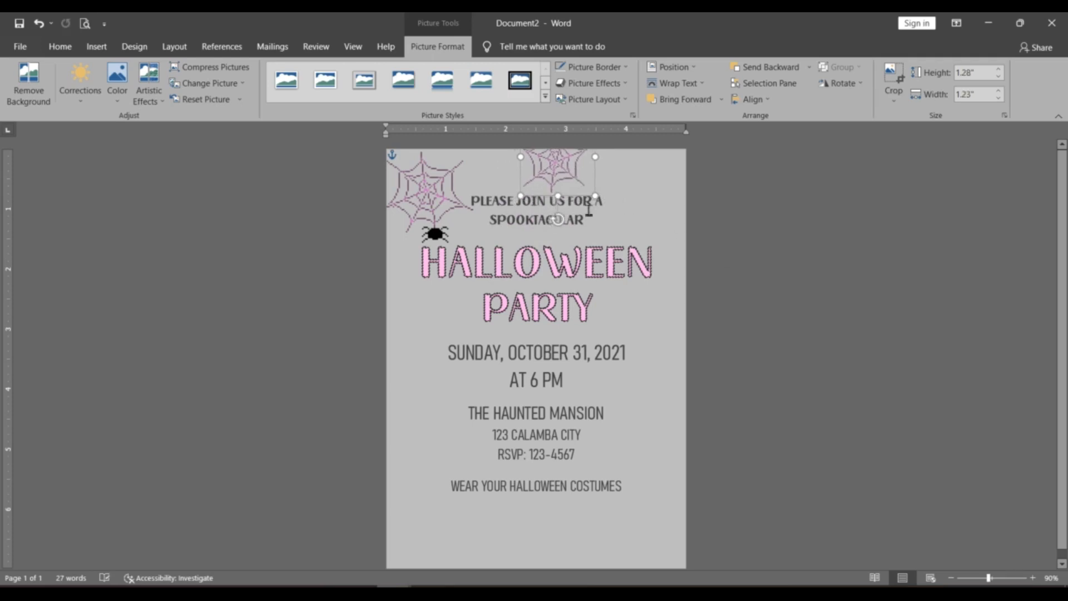
click(116, 78)
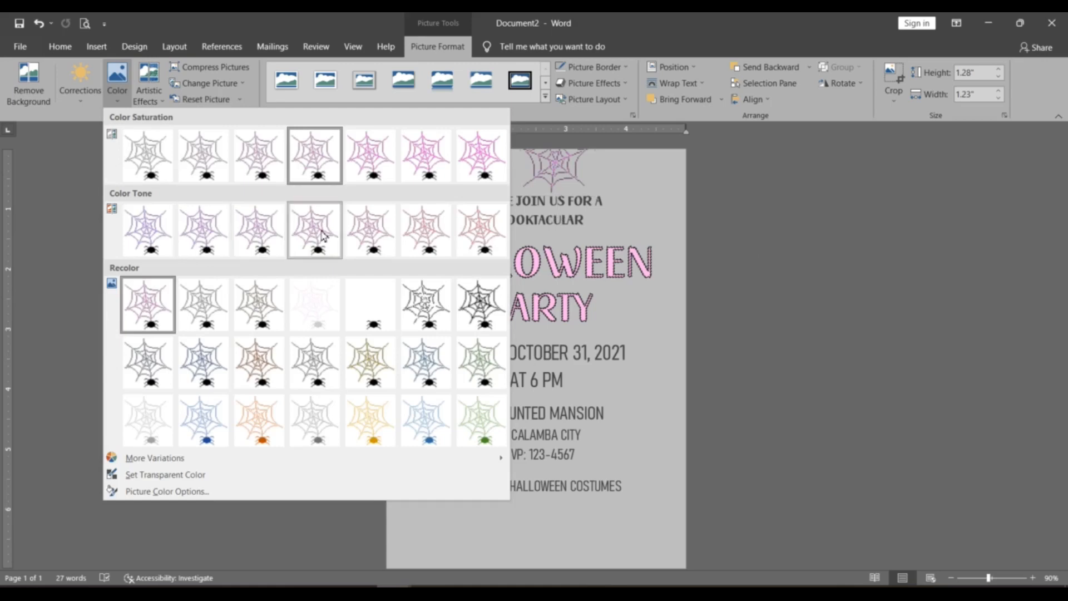
click(440, 181)
click(746, 224)
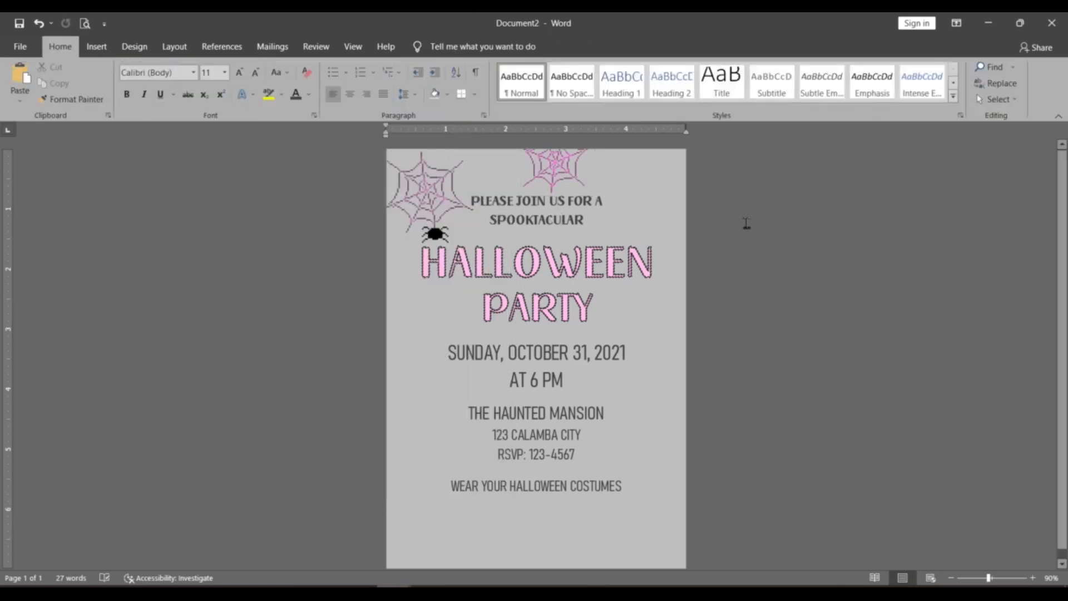
- Insert the bat picture image-removebg-preview (17) from Downloads and set its text wrapping to In Front of Text
click(96, 46)
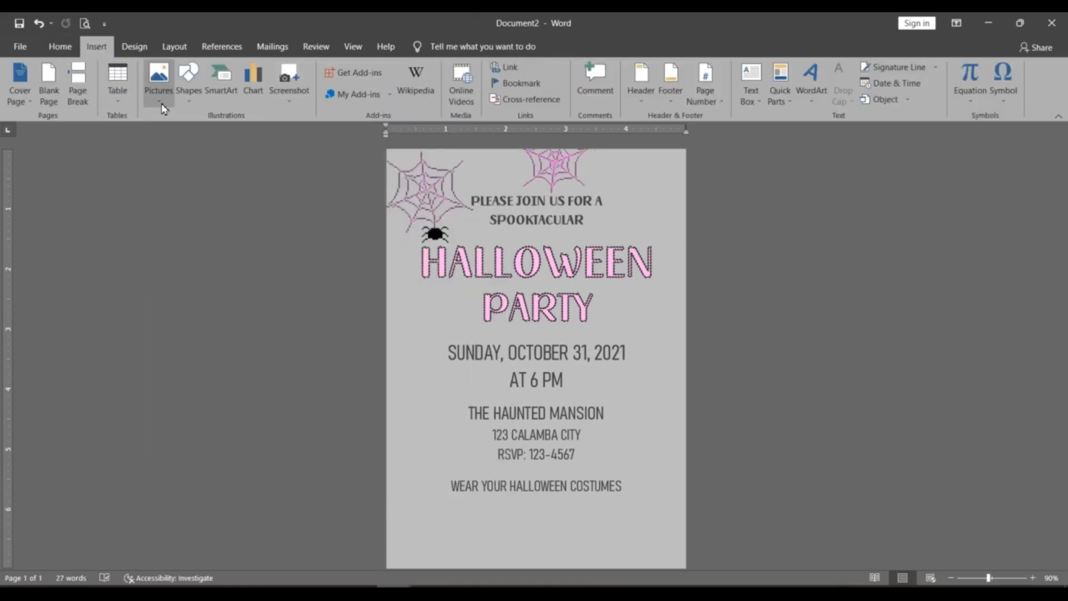
click(160, 103)
click(62, 186)
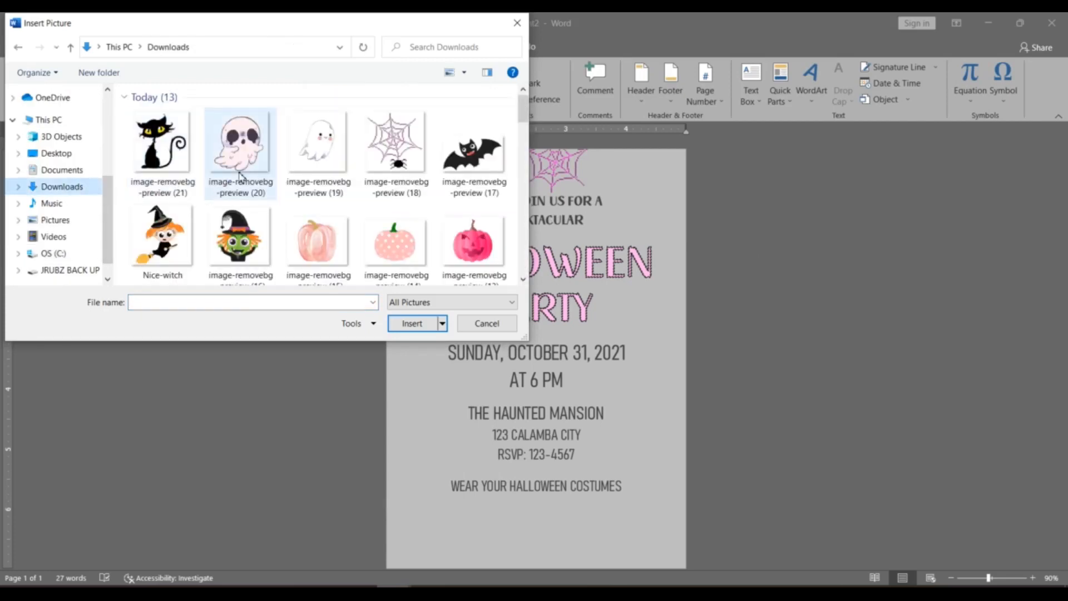
click(458, 157)
click(421, 328)
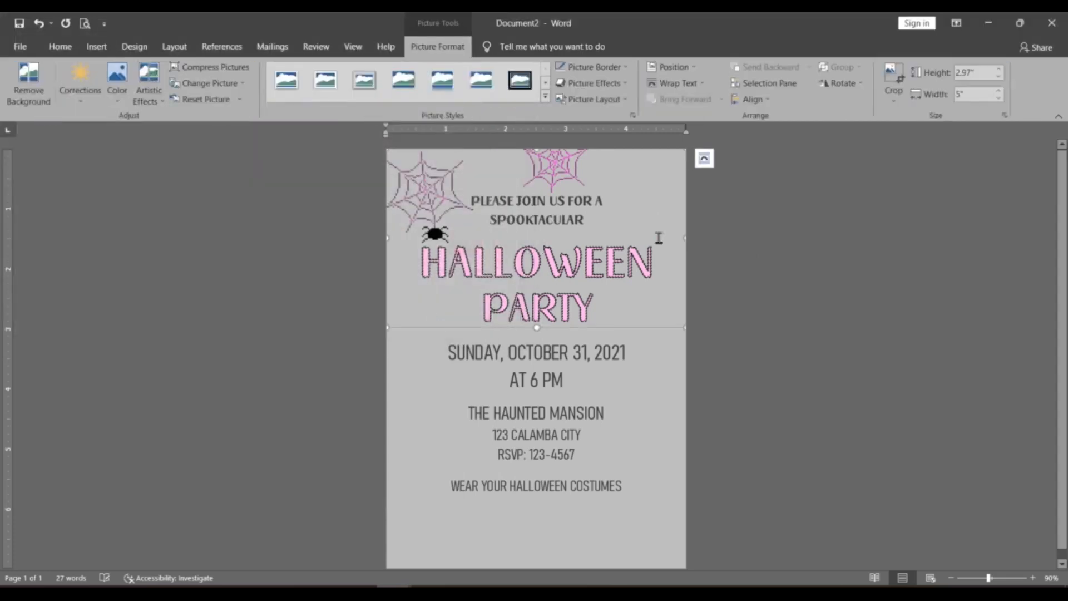
right_click(686, 205)
mouse_move(756, 431)
click(851, 486)
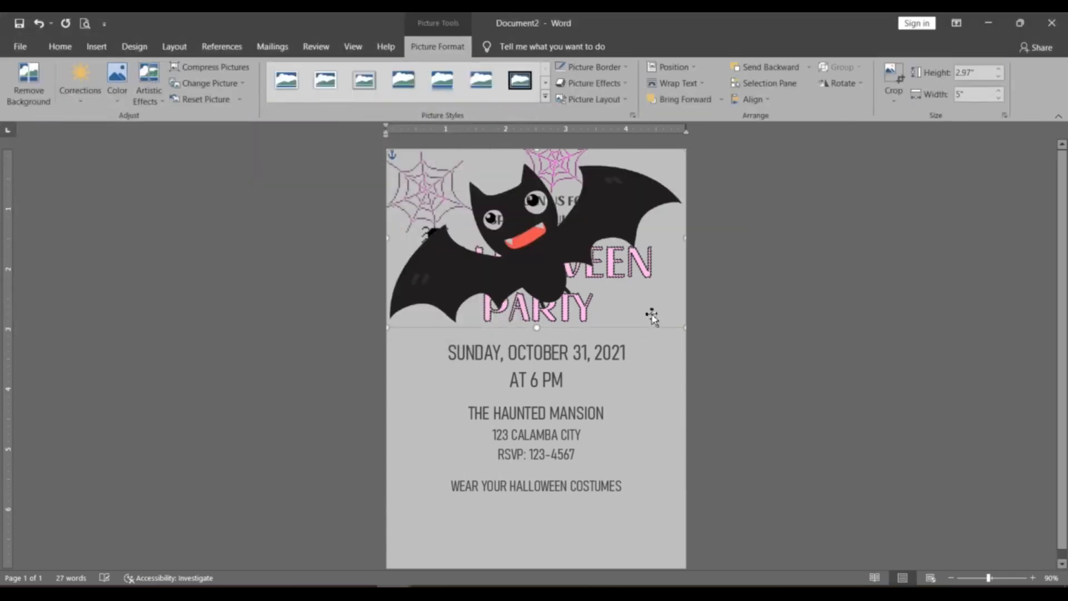
- Shrink the bat to about 0.93" by 1.57" and place it, rotated to tilt downward, in the page's upper-right corner
drag(677, 174, 663, 190)
click(841, 83)
click(859, 99)
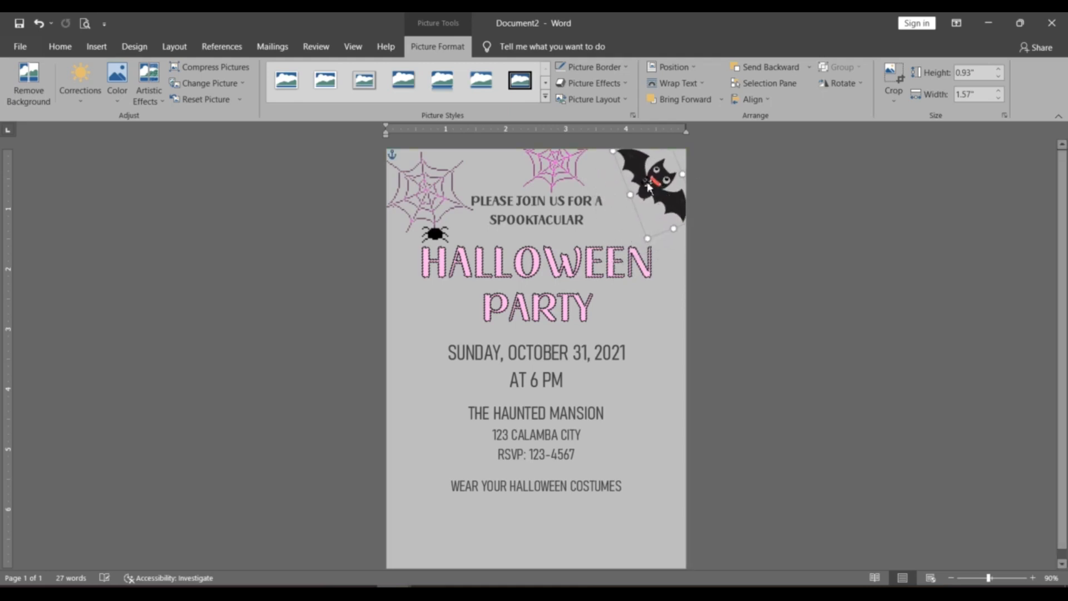
- Recolor the bat picture to Grayscale
click(116, 81)
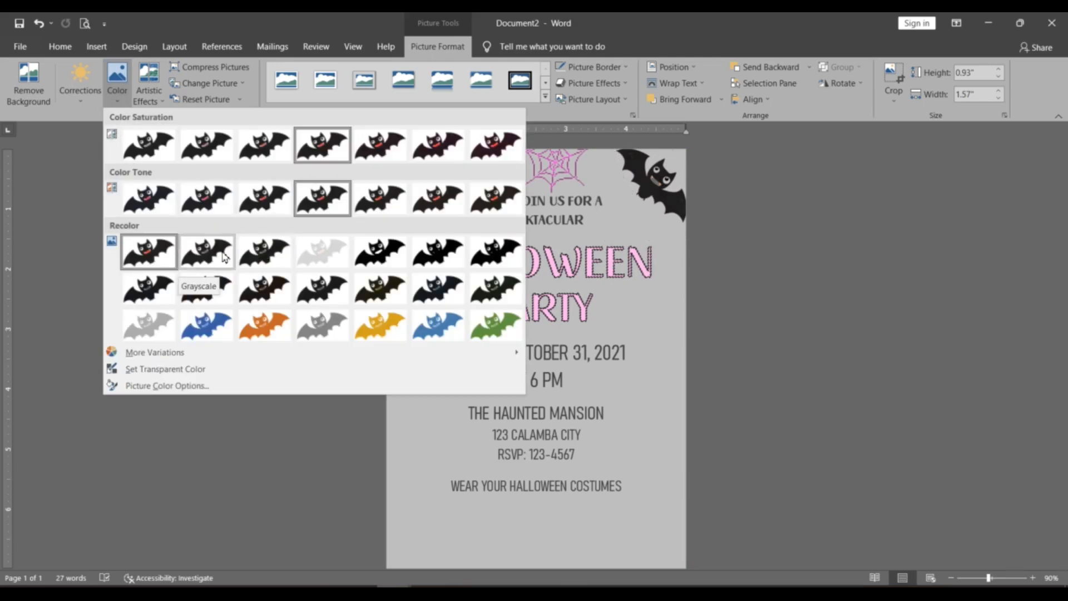
key(Escape)
click(774, 248)
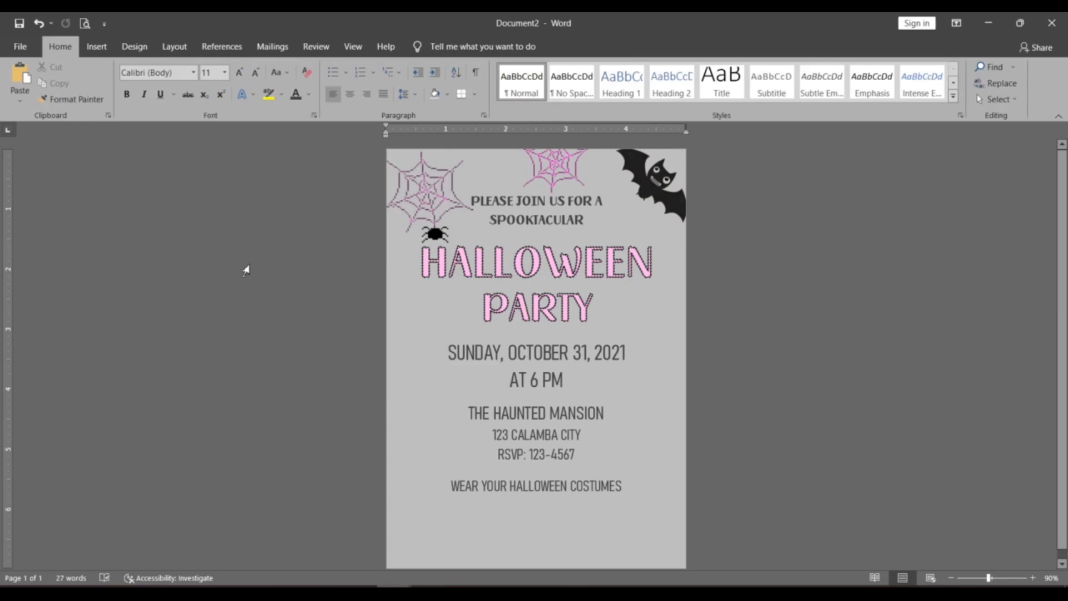
- Insert the ghost picture image-removebg-preview (20) from Downloads and set its text wrapping to In Front of Text
click(96, 46)
click(159, 80)
click(206, 143)
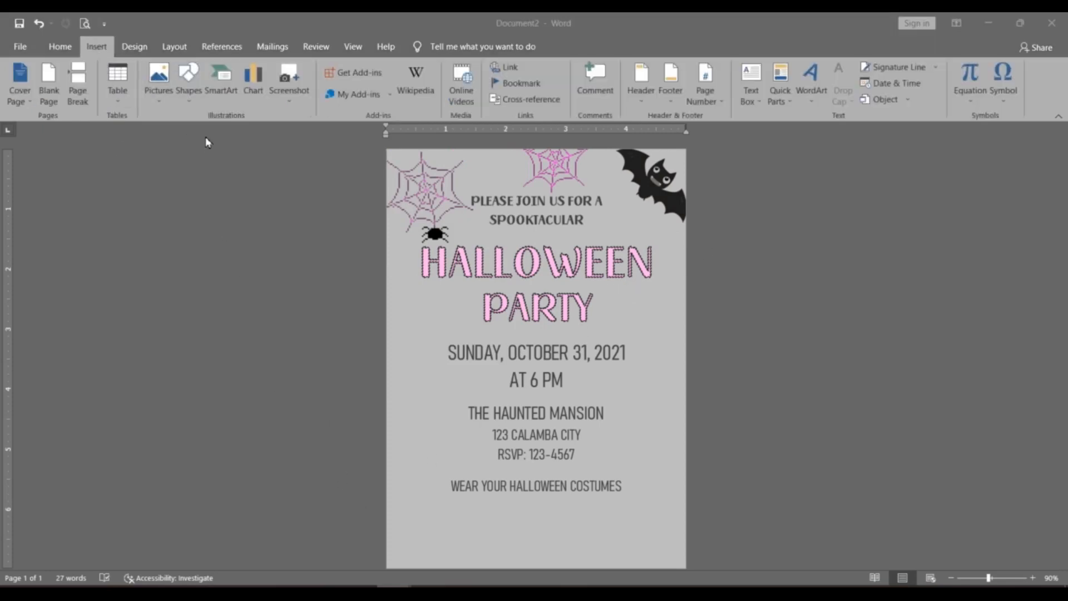
click(60, 186)
click(240, 147)
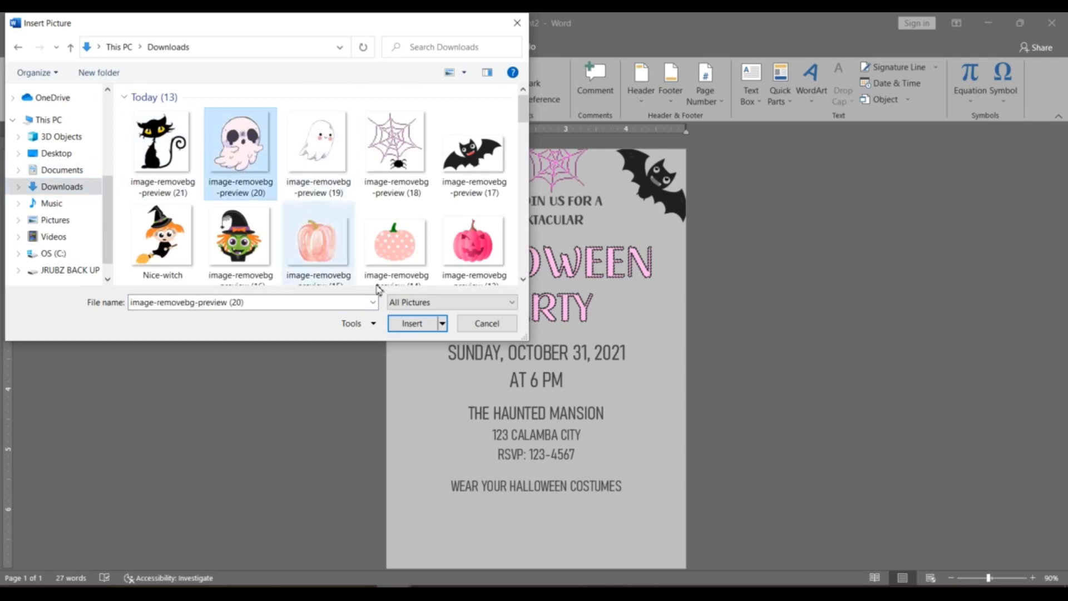
click(412, 323)
right_click(683, 454)
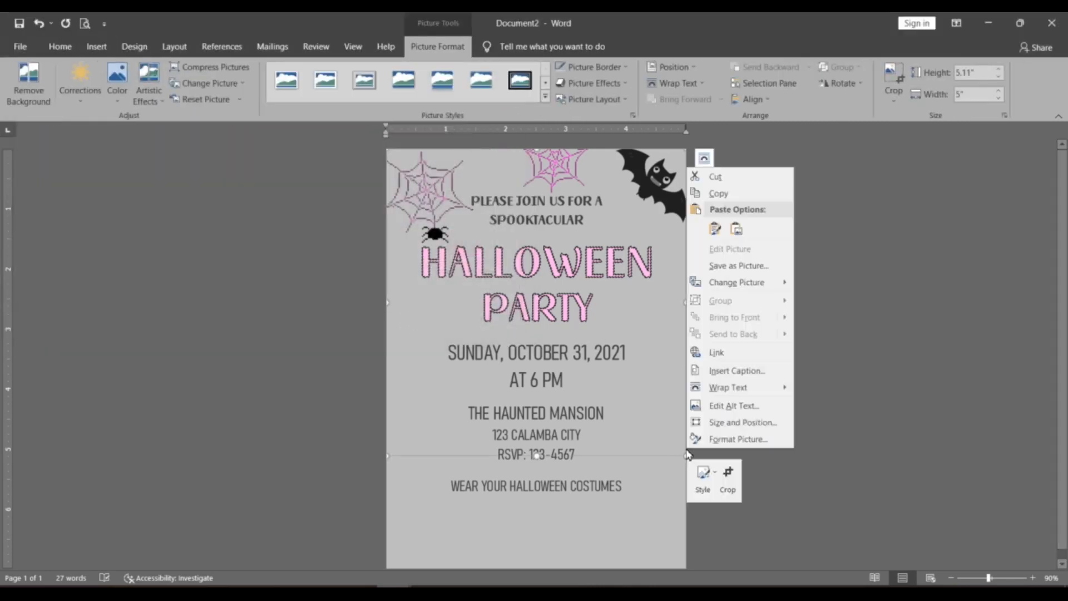
mouse_move(723, 398)
click(817, 485)
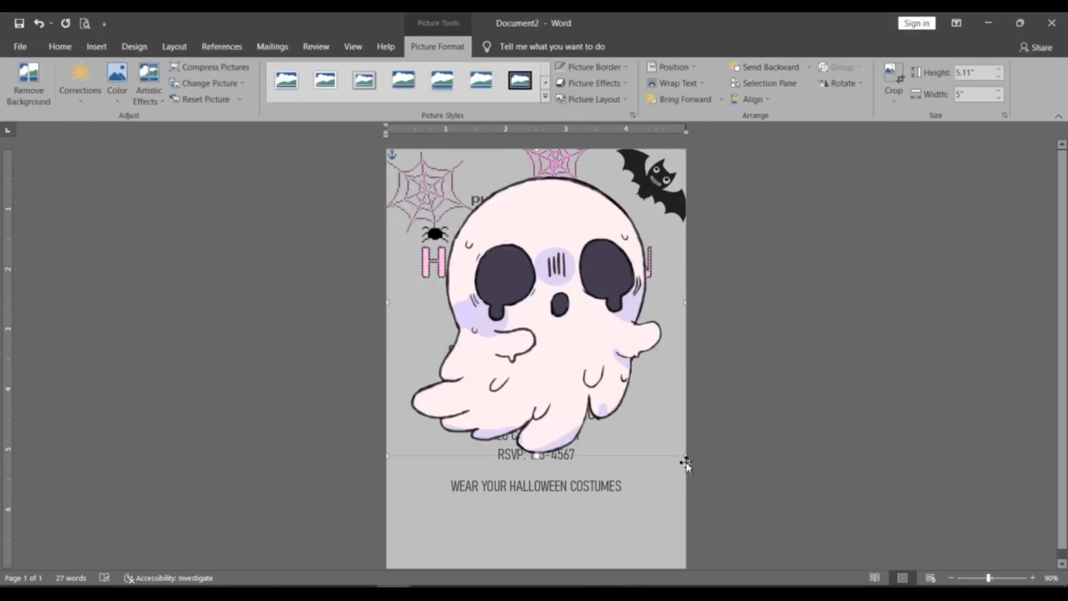
- Shrink the ghost to about 1.18" by 1.15" and place it, tilted slightly clockwise, at the page's left edge beside PARTY
drag(686, 464, 472, 253)
drag(426, 214, 423, 327)
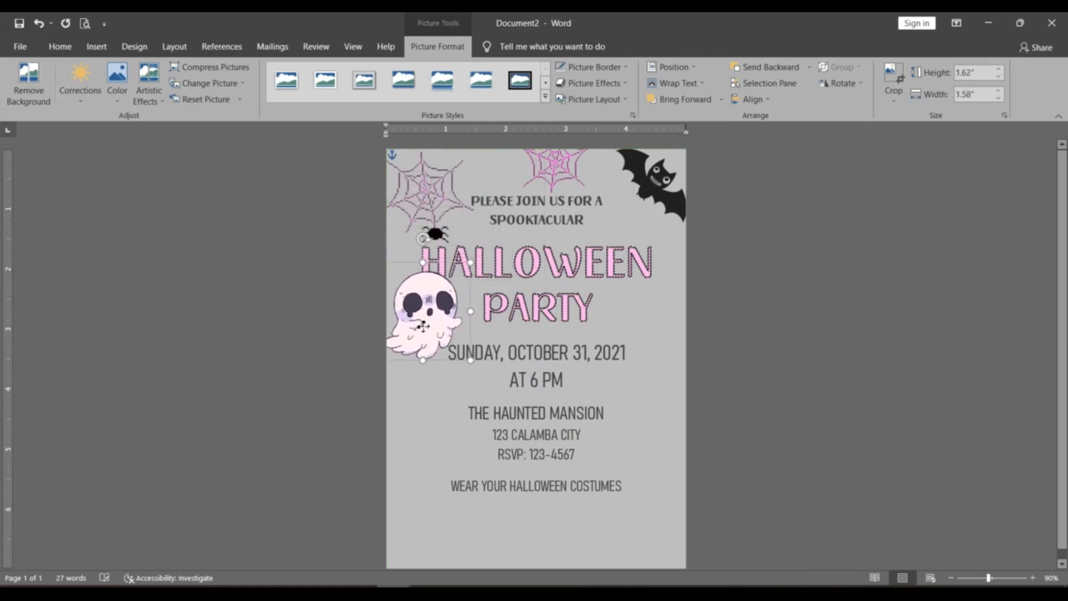
drag(470, 360, 442, 341)
drag(416, 300, 426, 312)
drag(421, 251, 429, 252)
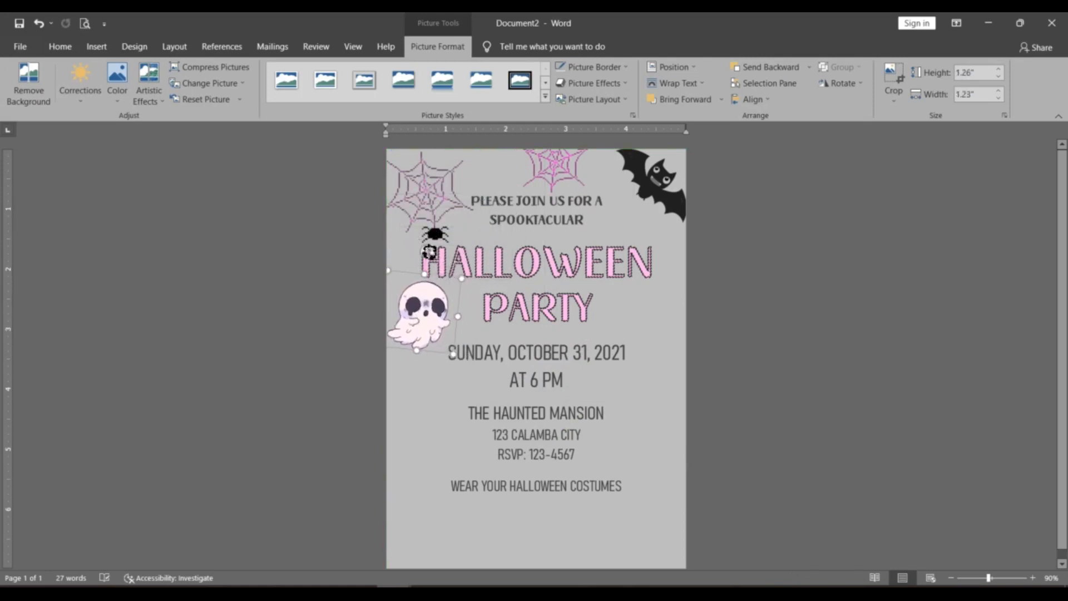
drag(437, 312, 427, 311)
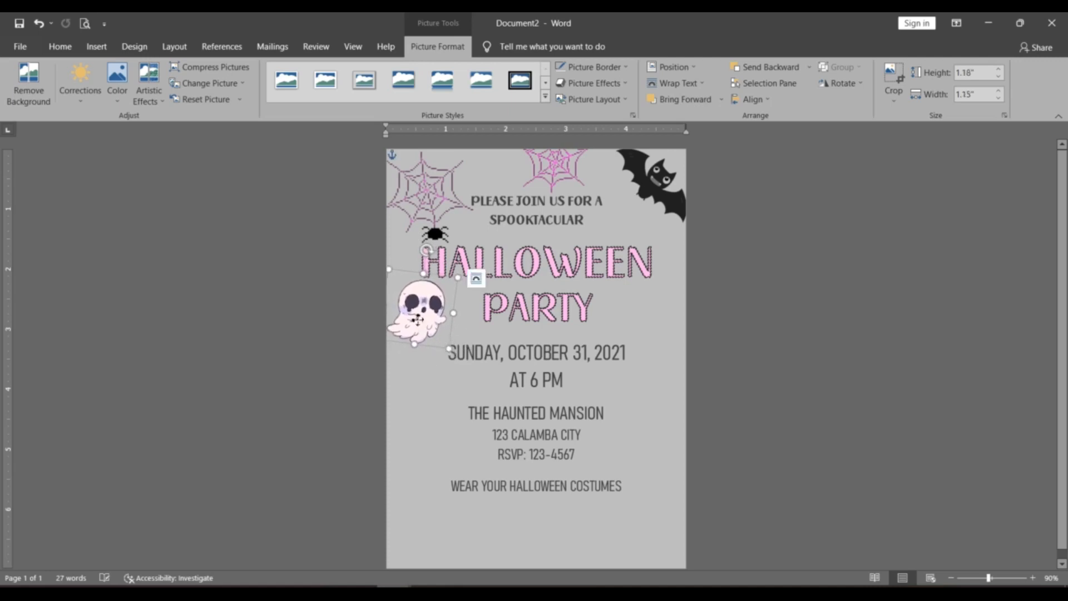
drag(417, 320, 420, 320)
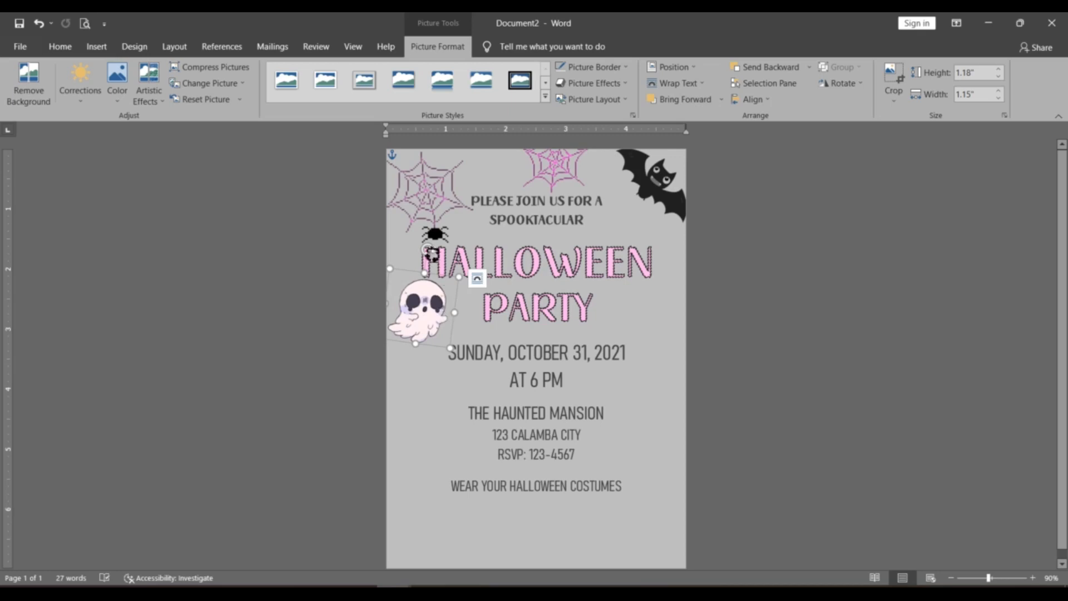
right_click(429, 316)
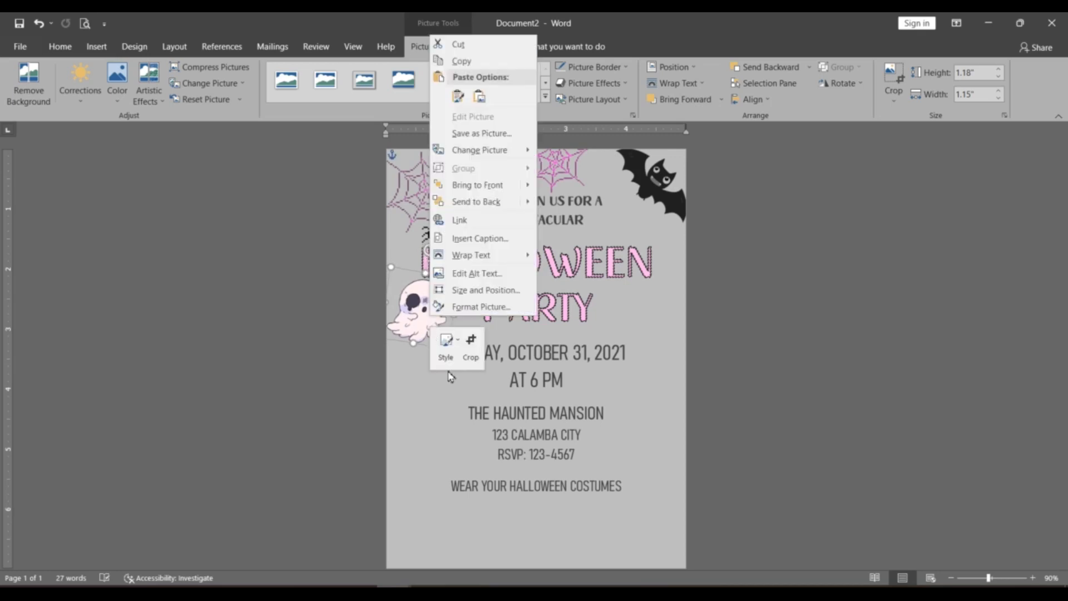
click(430, 408)
click(430, 408)
click(737, 322)
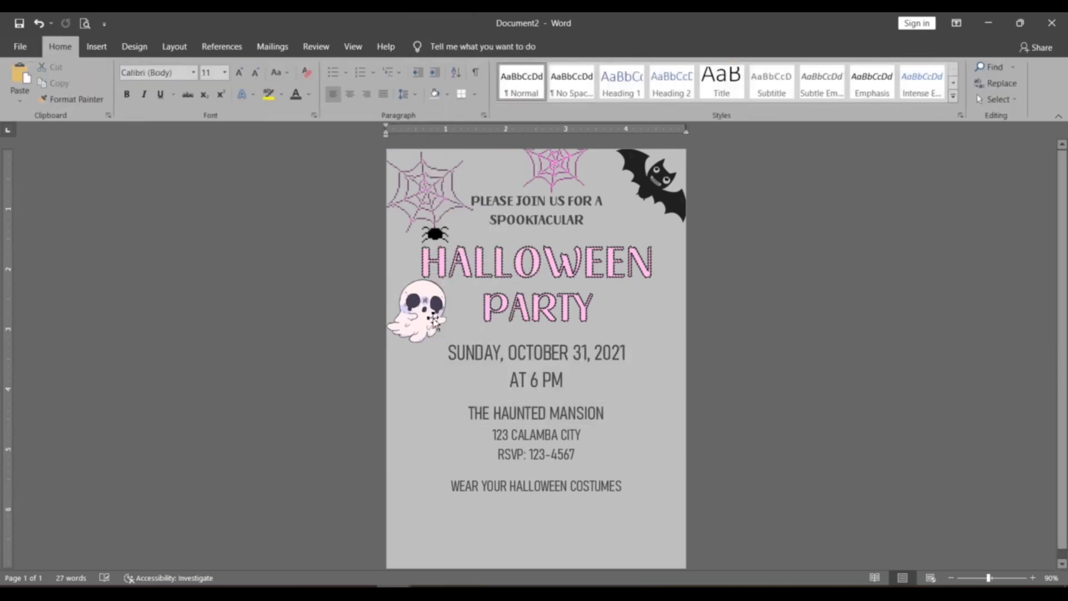
- Duplicate the ghost and place the copy, shrunk to roughly half size, just below the original beside the date line
click(429, 315)
key(ctrl+c)
key(ctrl+v)
drag(438, 325, 441, 346)
drag(461, 380, 432, 362)
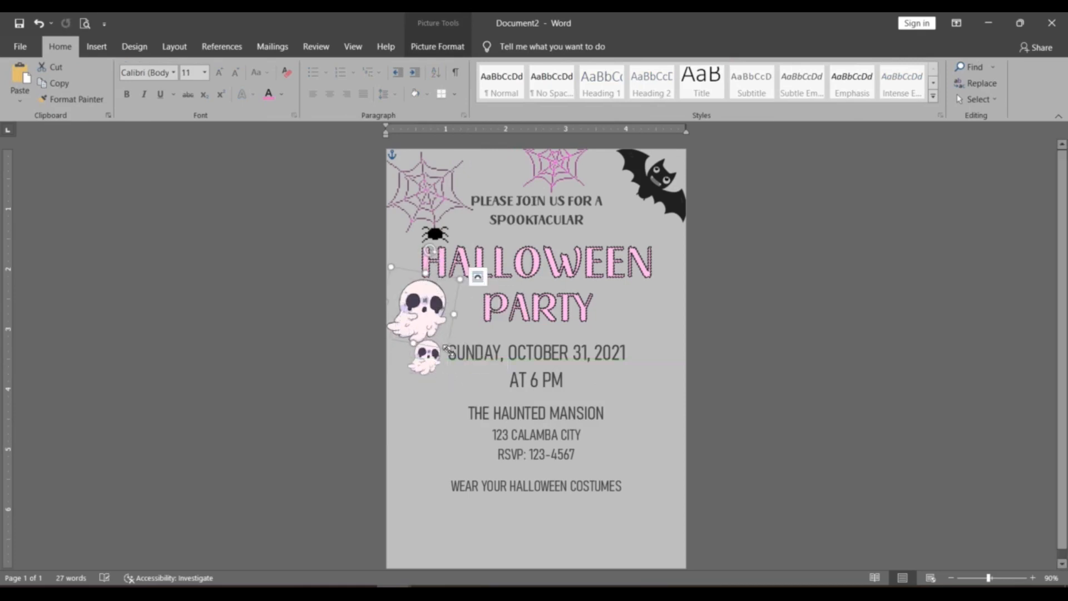
- Tilt the larger ghost a little further clockwise and adjust the small ghost's position beside the date line
click(425, 293)
drag(427, 256, 433, 253)
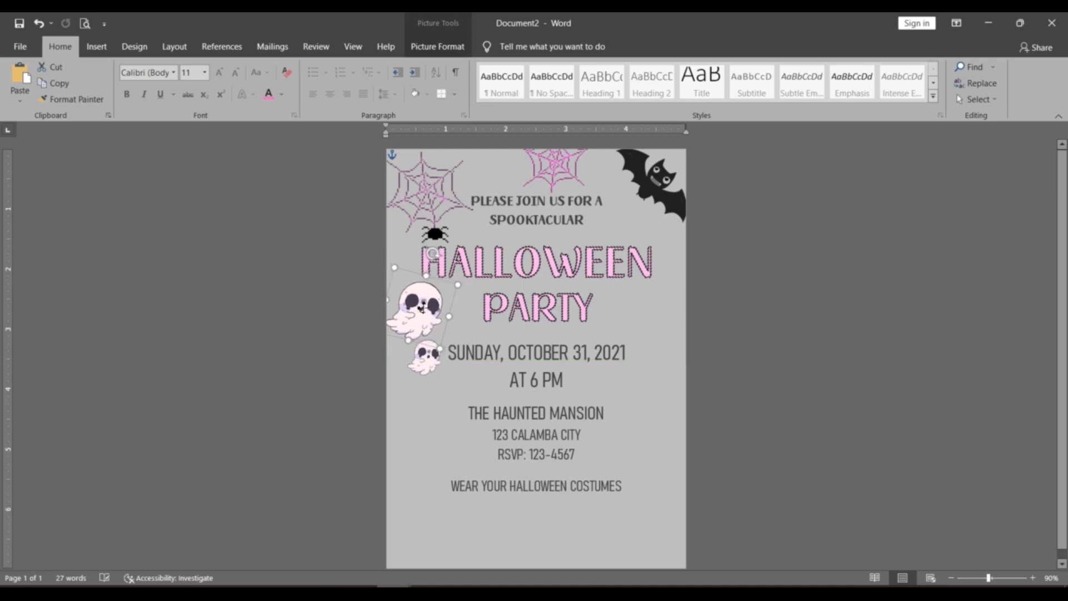
click(427, 364)
click(419, 365)
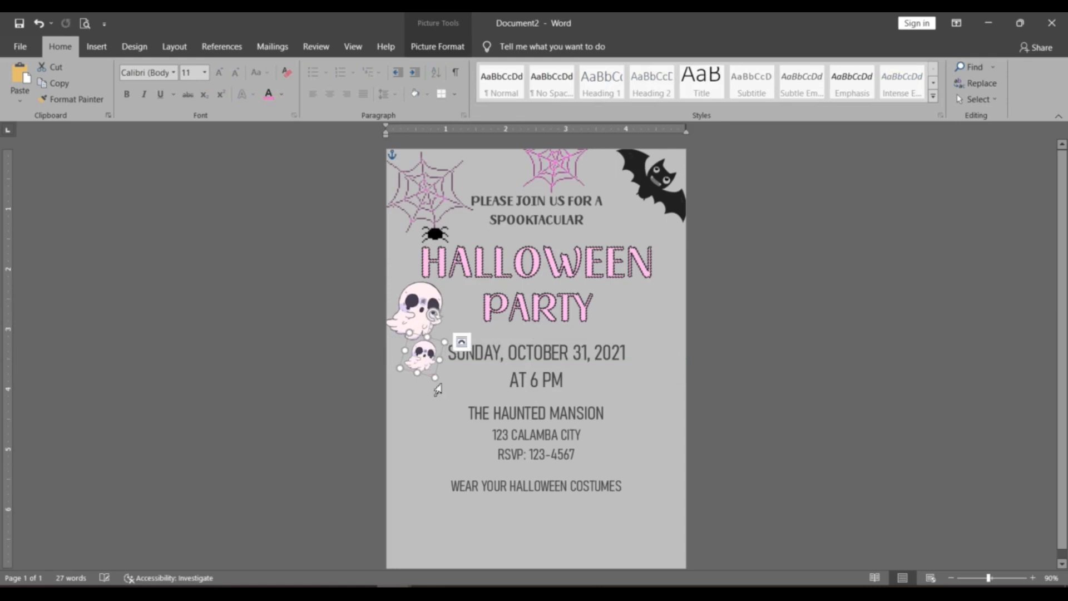
click(697, 359)
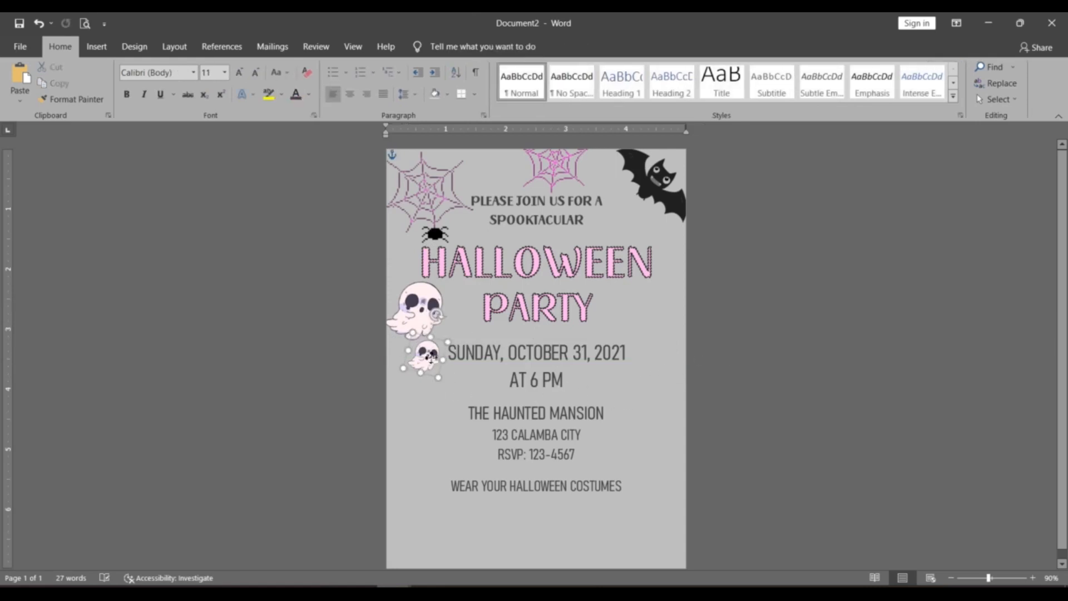
click(632, 366)
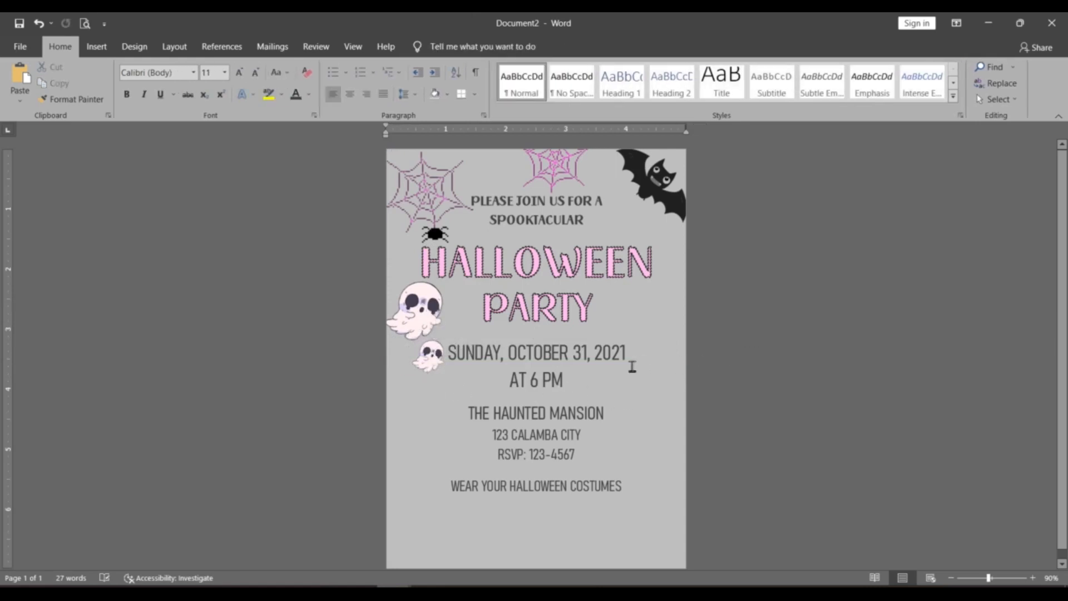
- Insert the black cat picture image-removebg-preview (21) from Downloads and set its text wrapping to In Front of Text
click(96, 46)
click(159, 84)
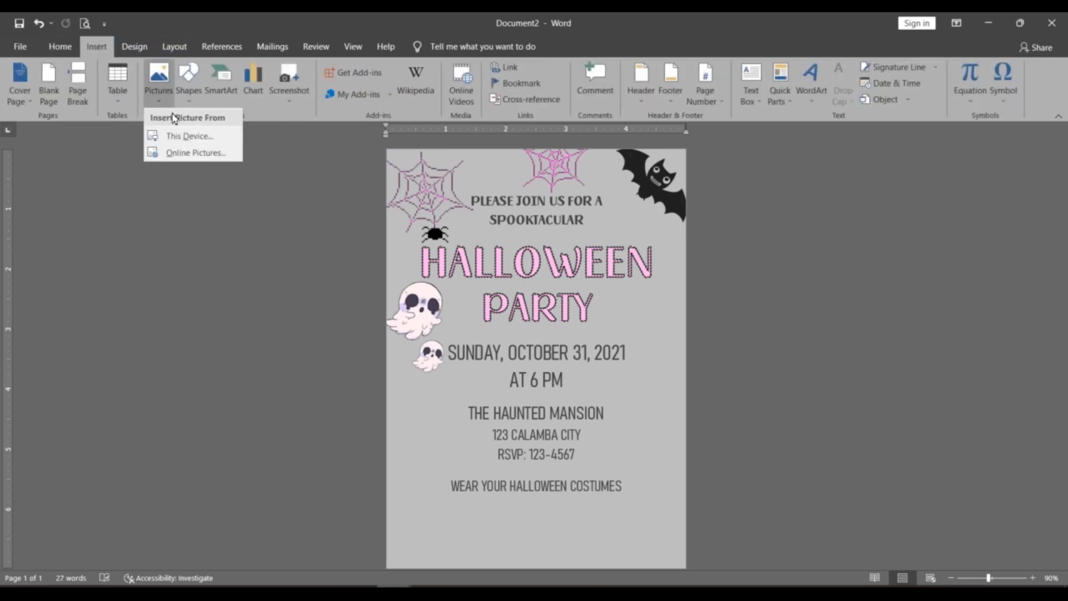
click(181, 134)
click(53, 187)
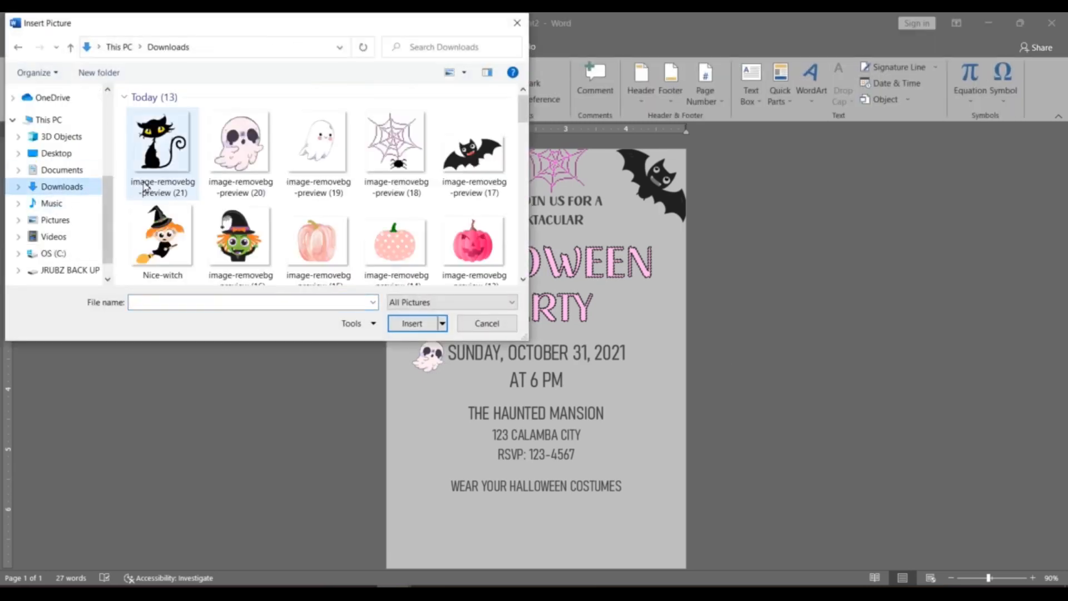
click(239, 142)
click(412, 323)
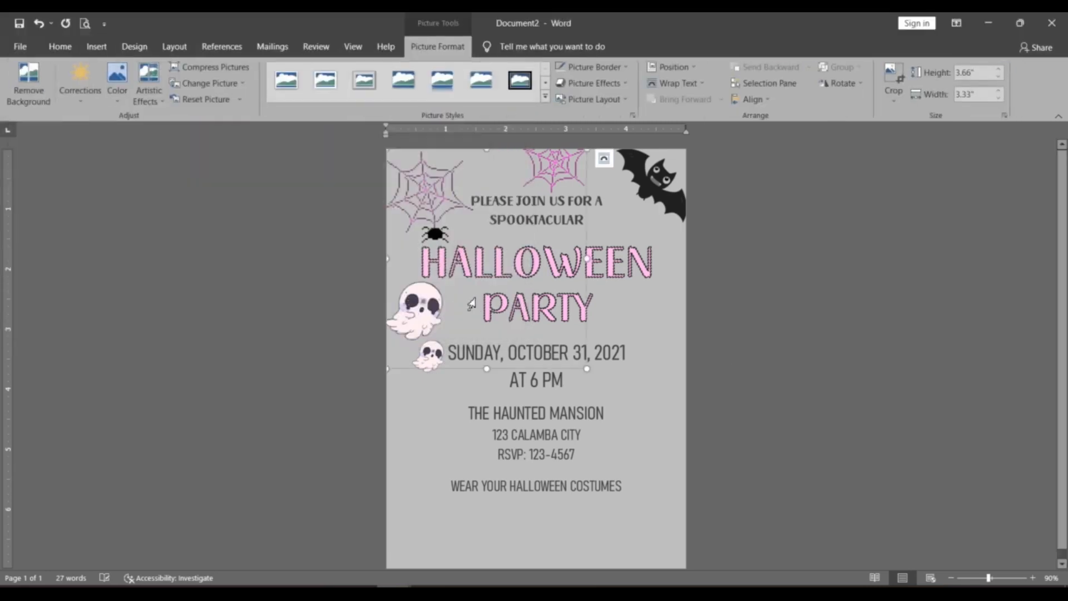
right_click(587, 235)
mouse_move(640, 453)
click(754, 488)
- Shrink the cat to about 1.34" by 1.22" and place it, slightly tilted, at the page's right edge beside PARTY
drag(588, 369, 547, 324)
drag(540, 168, 643, 307)
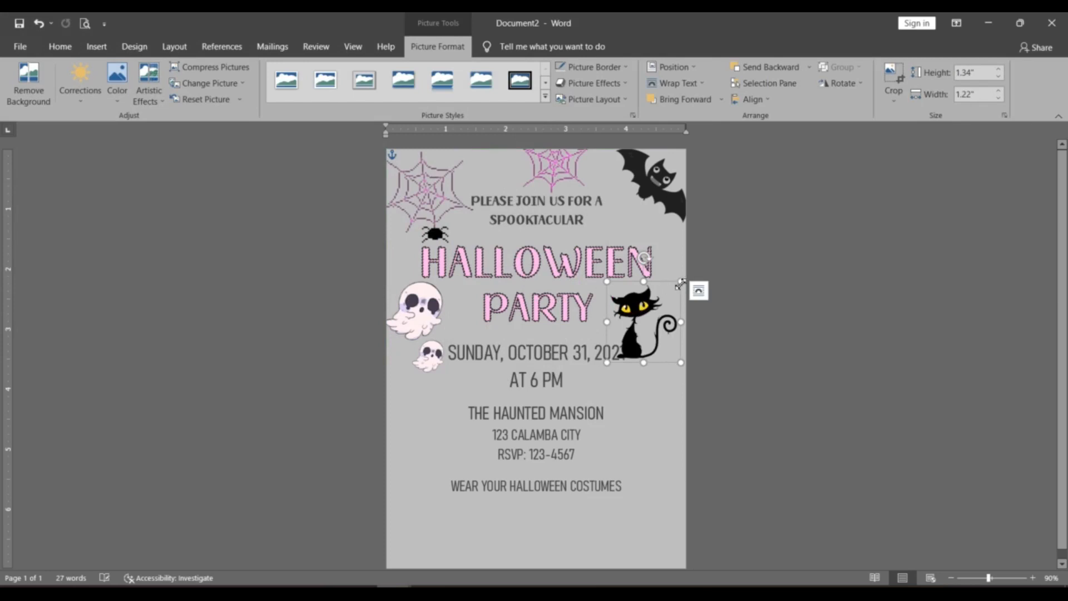
mouse_move(643, 257)
mouse_down()
mouse_move(631, 265)
mouse_move(644, 254)
mouse_move(634, 255)
mouse_up()
click(752, 400)
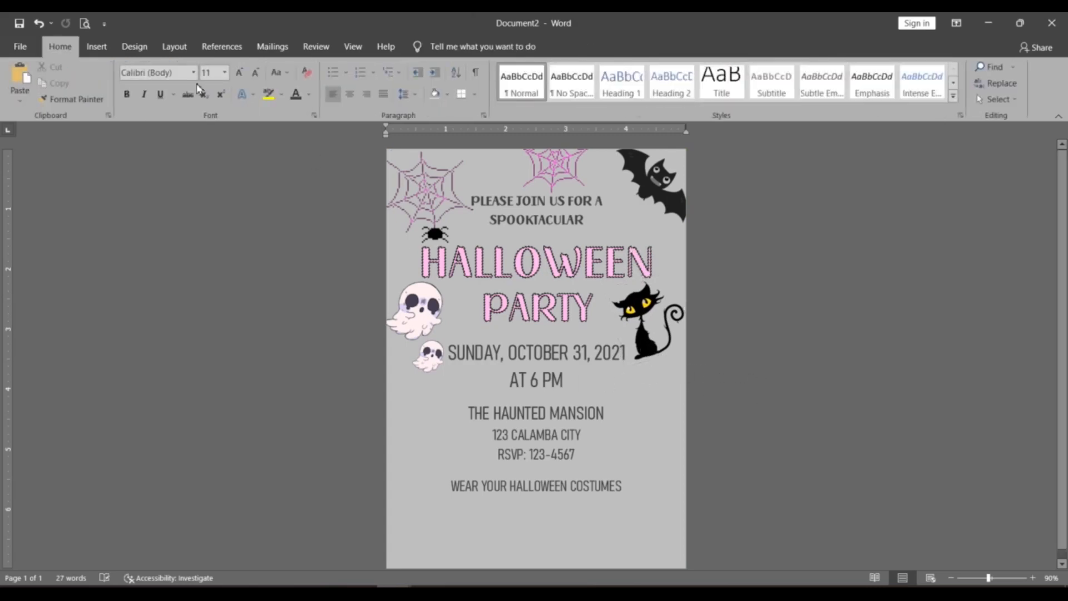
- Insert the Nice-witch picture from Downloads and set its text wrapping to In Front of Text
click(96, 47)
click(159, 83)
click(204, 153)
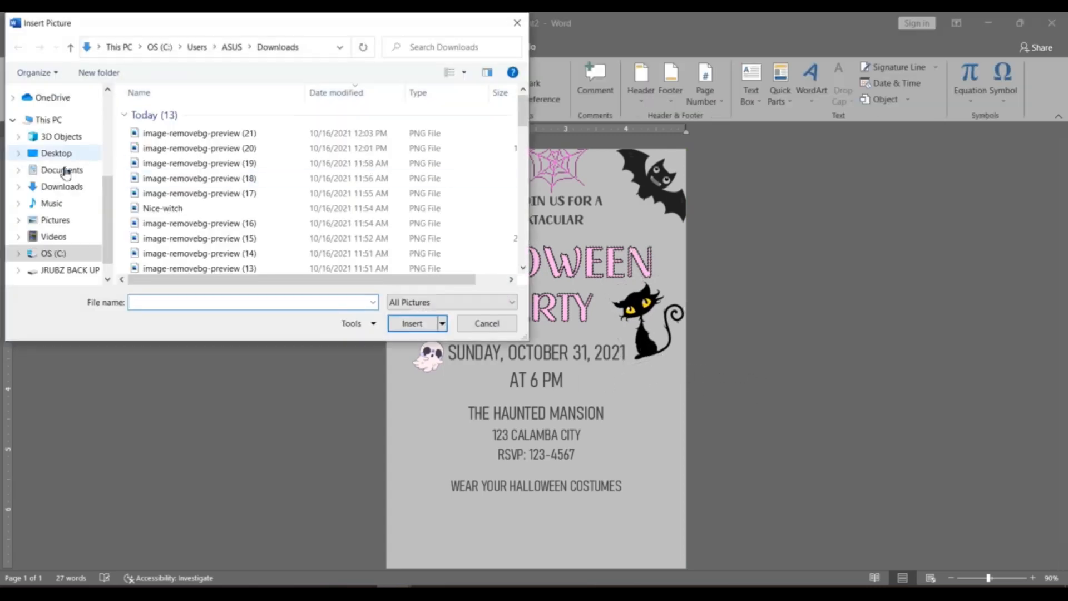
click(62, 186)
click(162, 239)
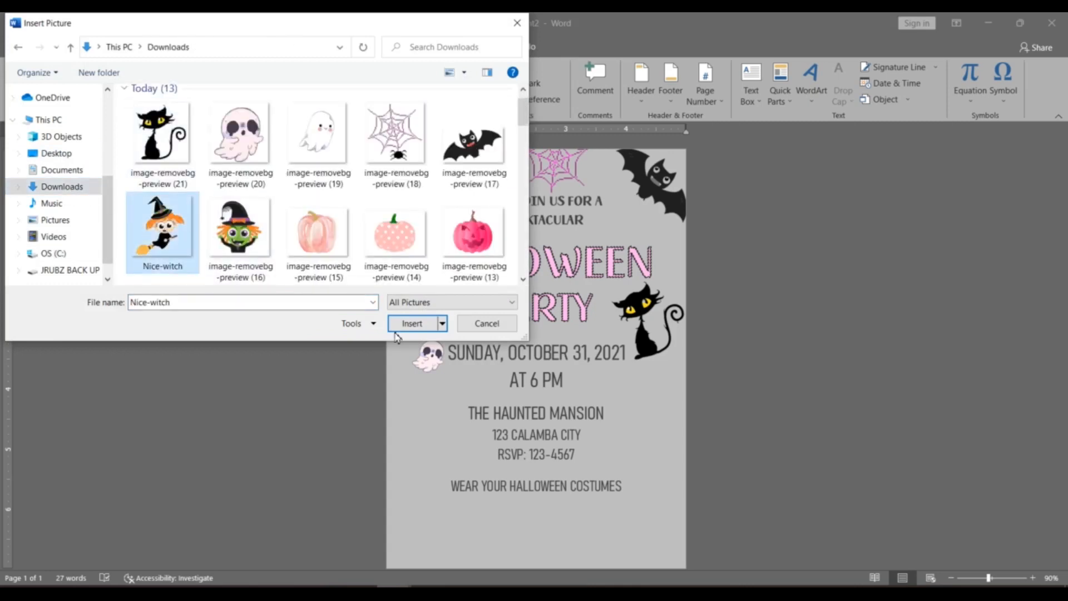
click(412, 323)
right_click(675, 452)
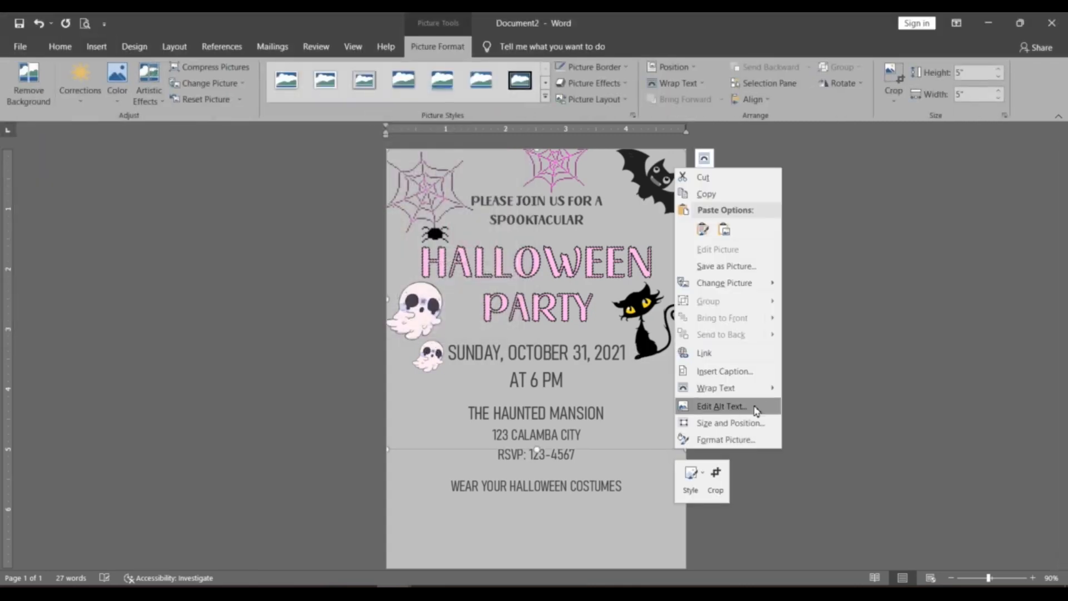
mouse_move(724, 386)
click(818, 482)
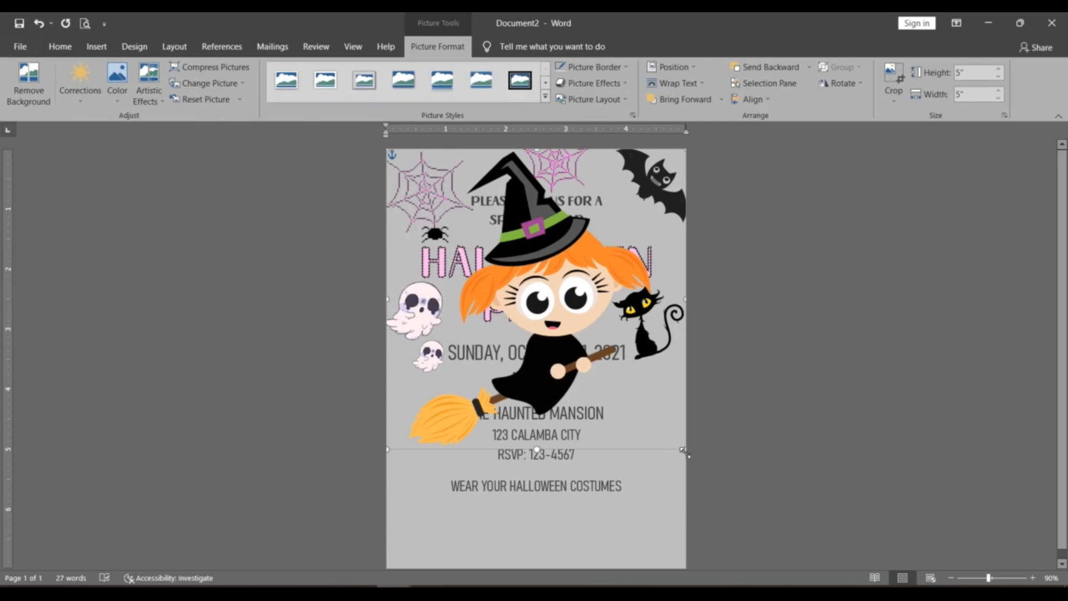
- Shrink the broom witch to about 1.68" by 1.68" and place it, tilted clockwise, left of the venue text
drag(683, 451, 525, 286)
drag(522, 171, 485, 410)
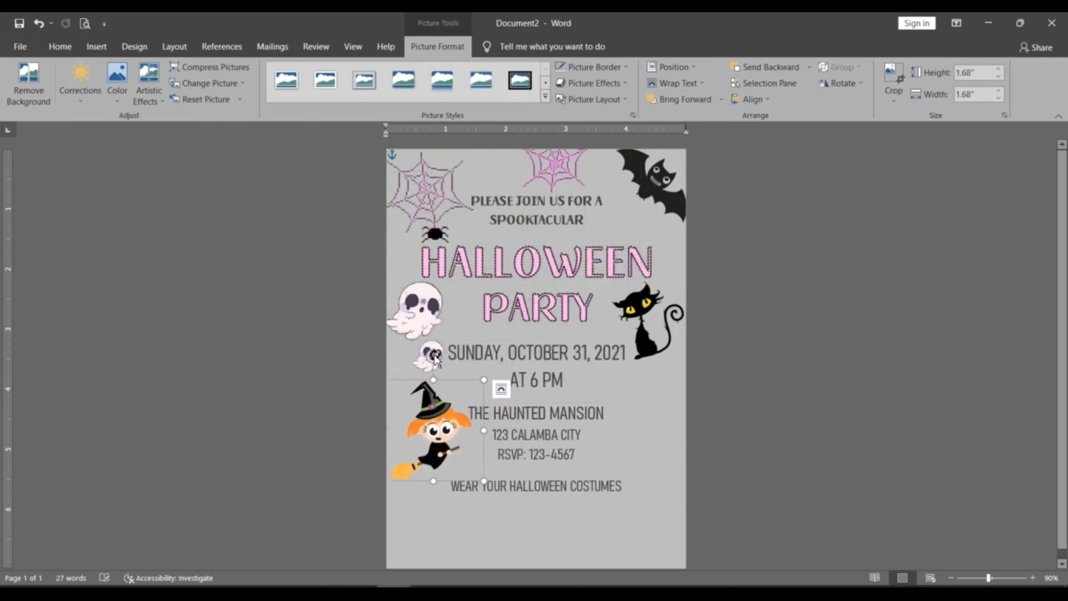
drag(435, 359, 454, 365)
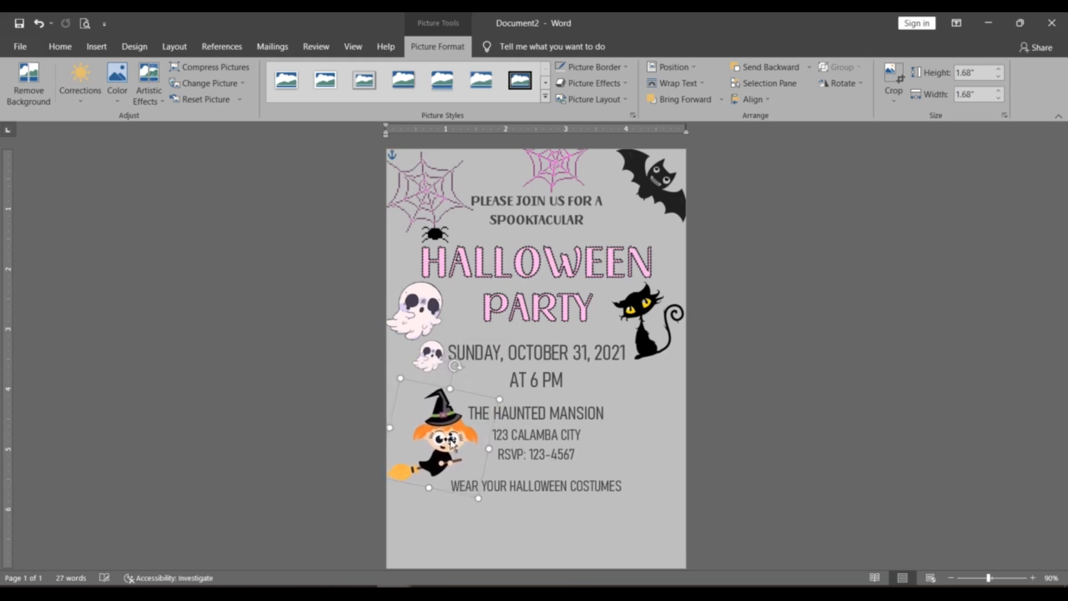
- Recolor the broom witch with the pink variation from the recently used colors
click(116, 78)
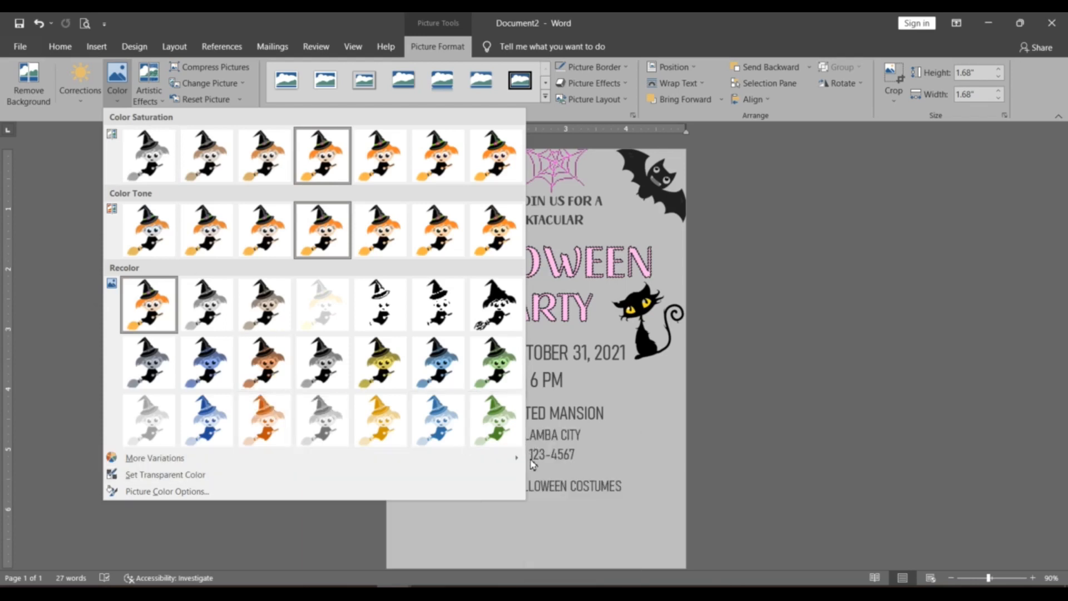
mouse_move(508, 457)
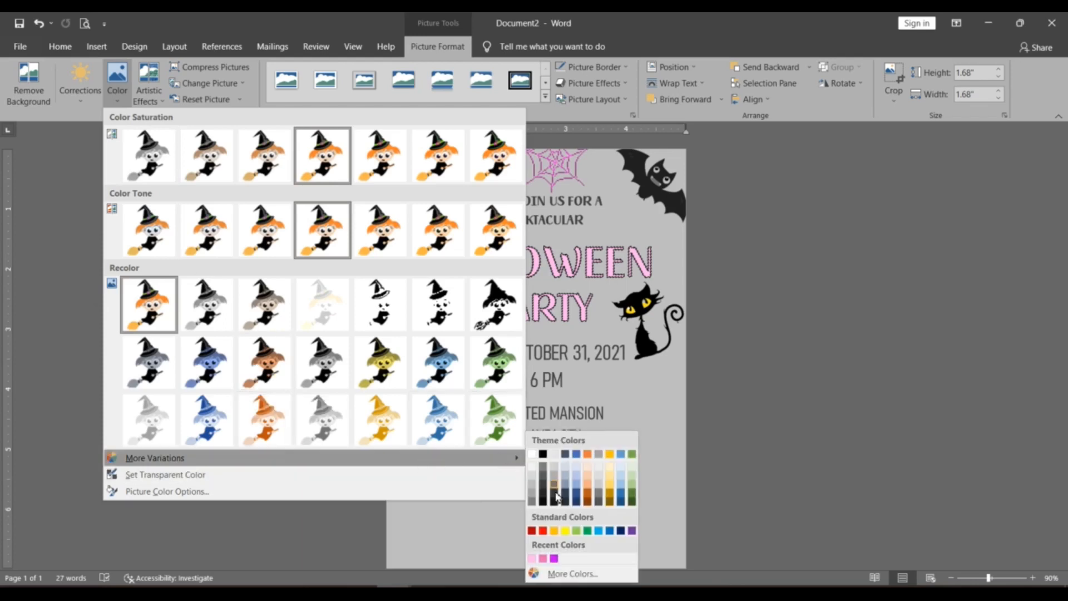
click(543, 558)
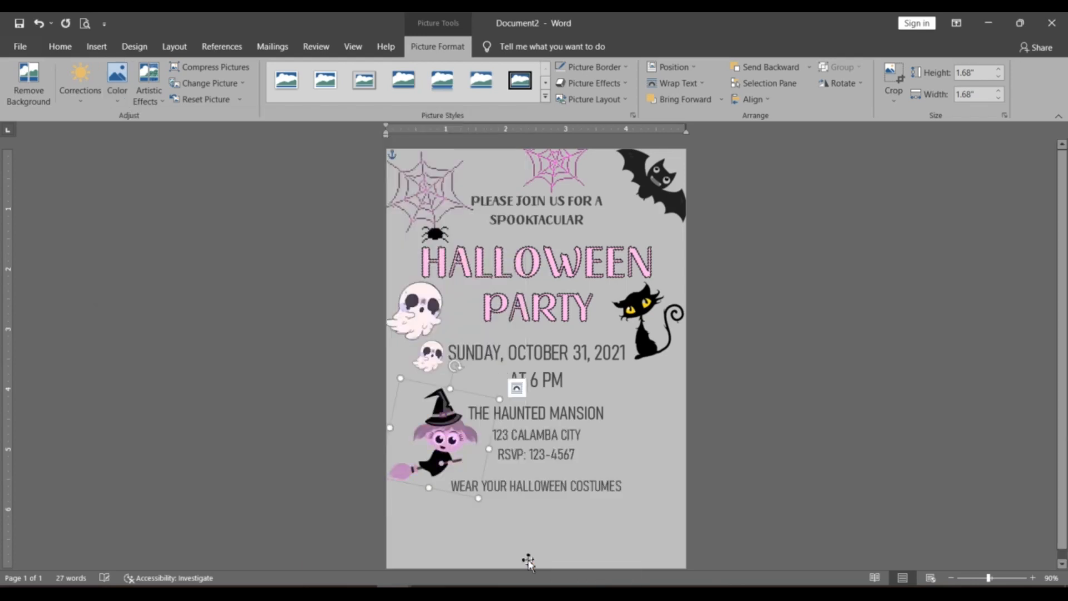
click(761, 425)
- Insert the green witch picture image-removebg-preview (16) from Downloads and set its text wrapping to In Front of Text
click(96, 46)
click(158, 81)
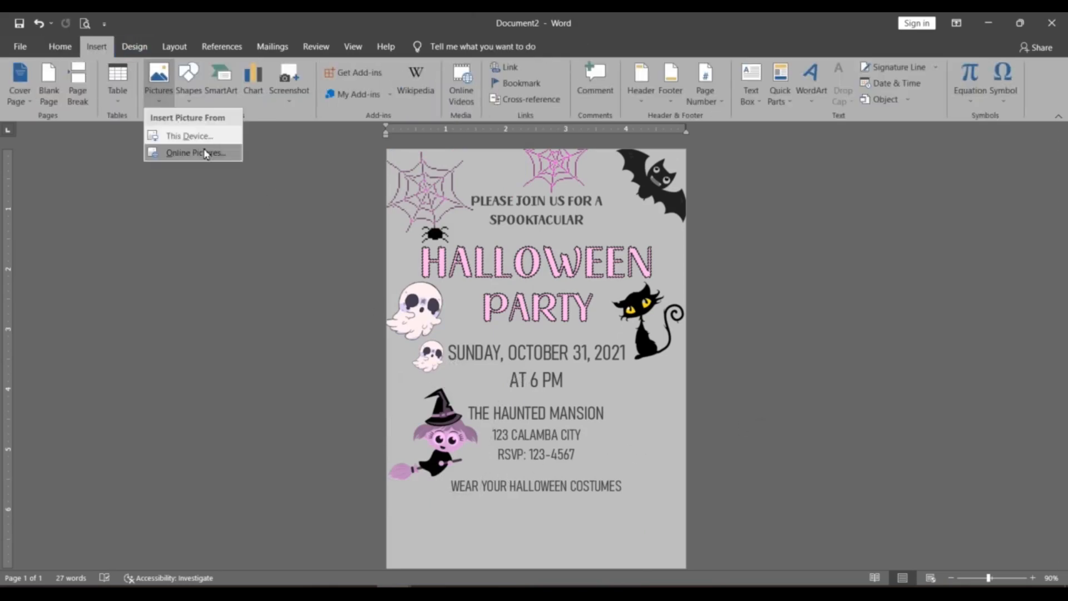
click(194, 137)
click(59, 187)
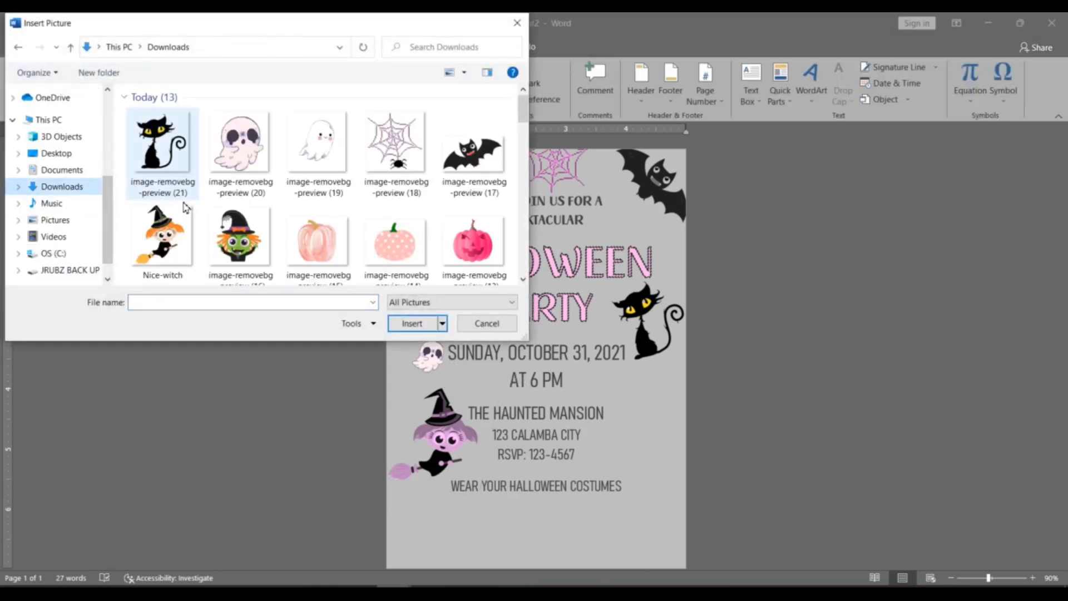
click(239, 236)
click(412, 323)
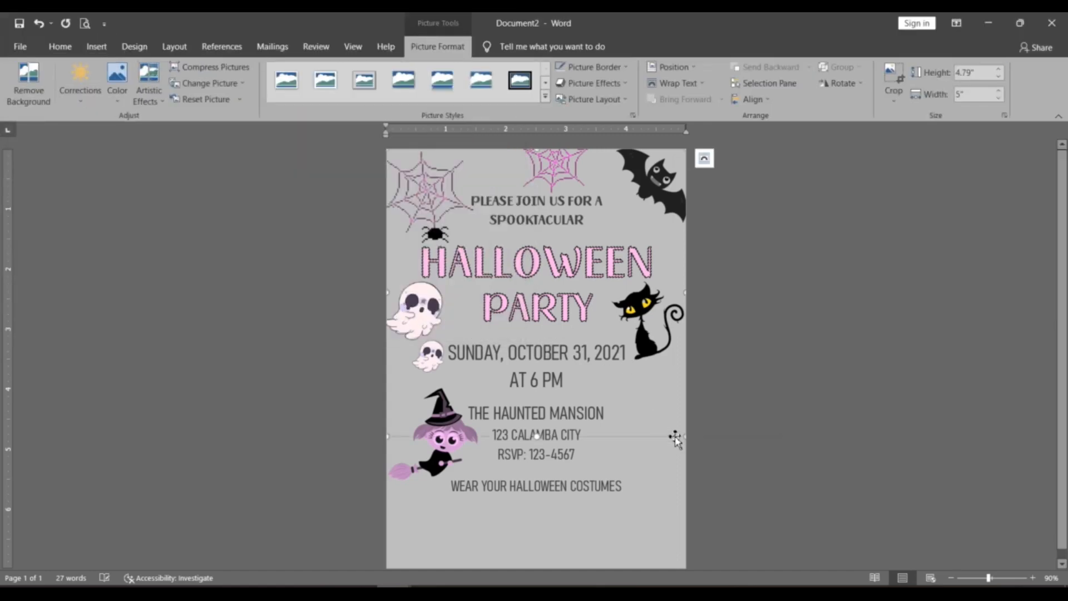
right_click(674, 439)
mouse_move(710, 374)
click(801, 453)
right_click(690, 444)
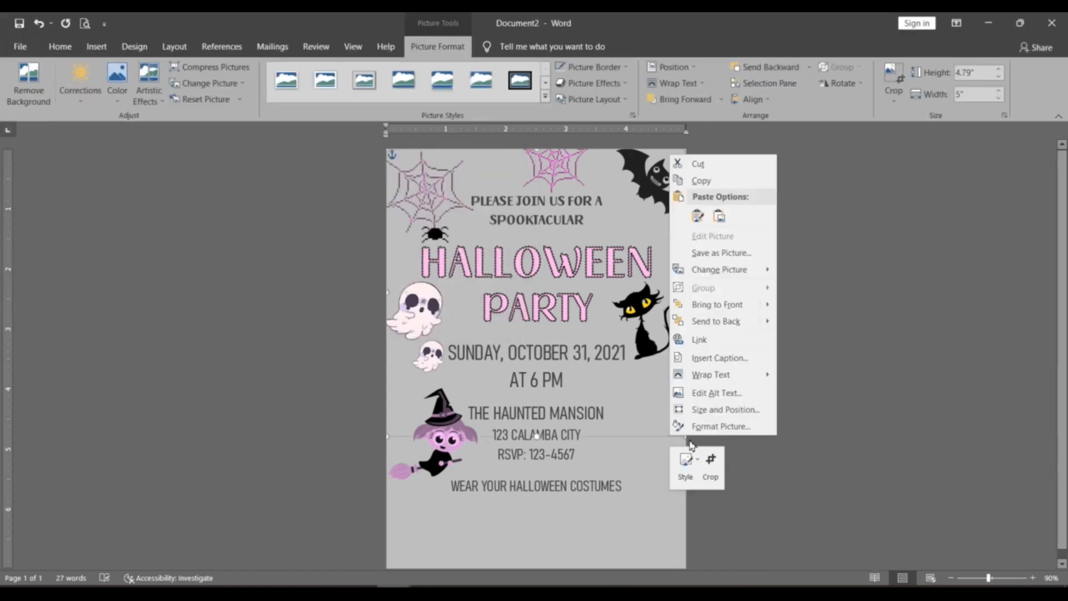
mouse_move(758, 374)
click(835, 467)
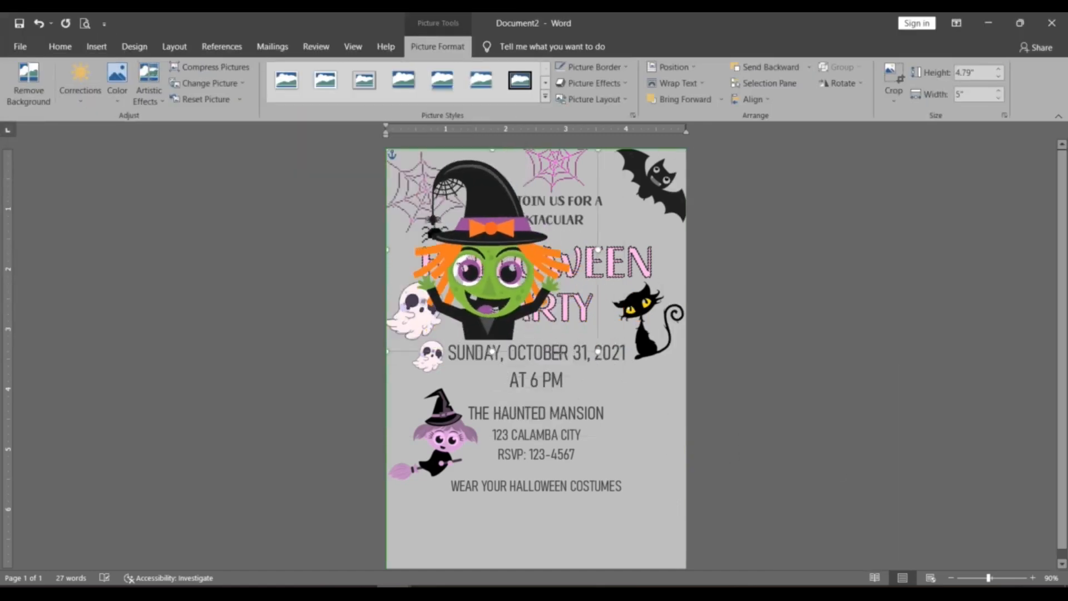
- Shrink the green witch to about 1.43" by 1.5", tilt it counterclockwise and place it right of the venue text
drag(598, 351, 506, 264)
drag(444, 239, 645, 460)
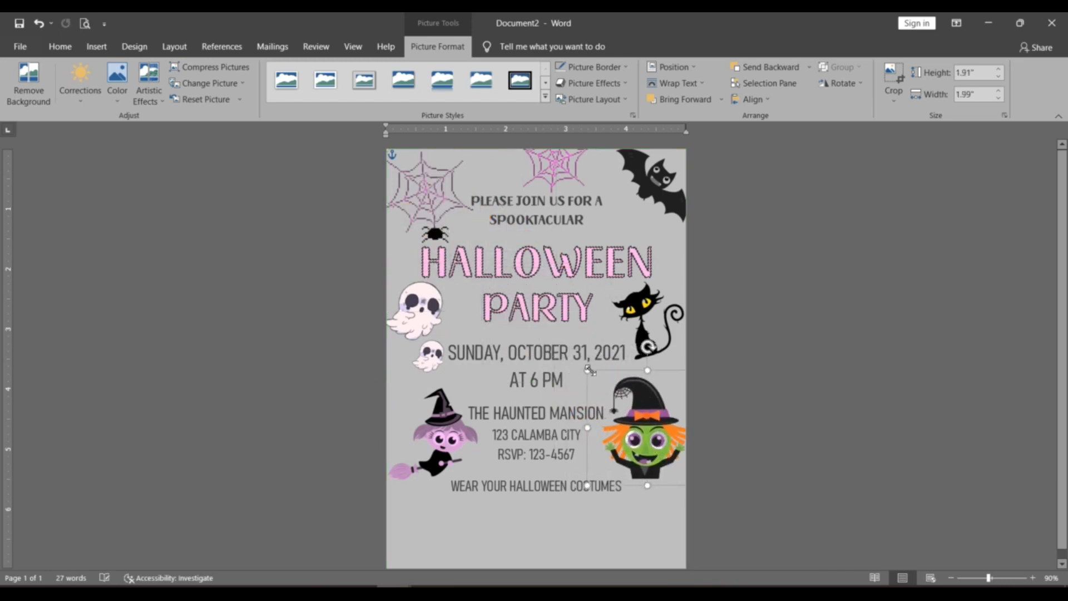
drag(590, 371, 608, 389)
drag(657, 365, 638, 368)
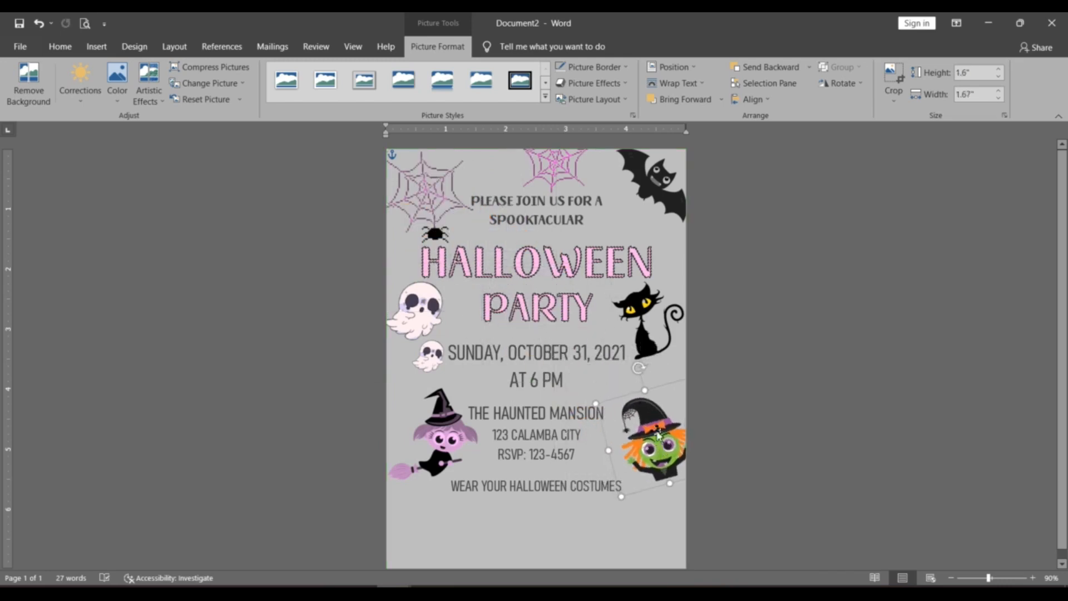
drag(658, 434, 649, 421)
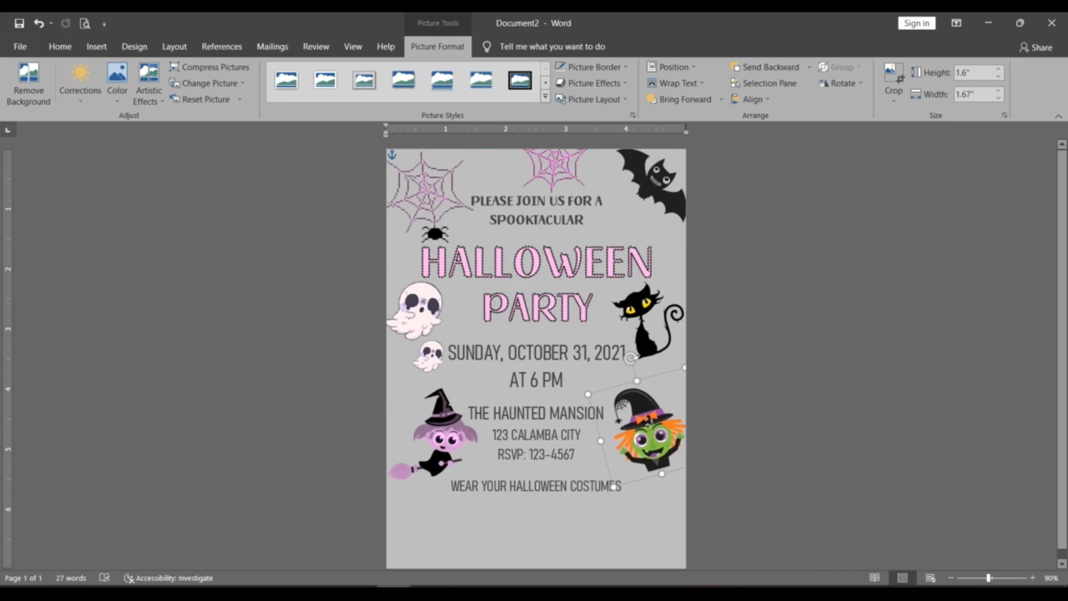
drag(589, 394, 595, 400)
drag(648, 430, 646, 424)
drag(593, 394, 601, 400)
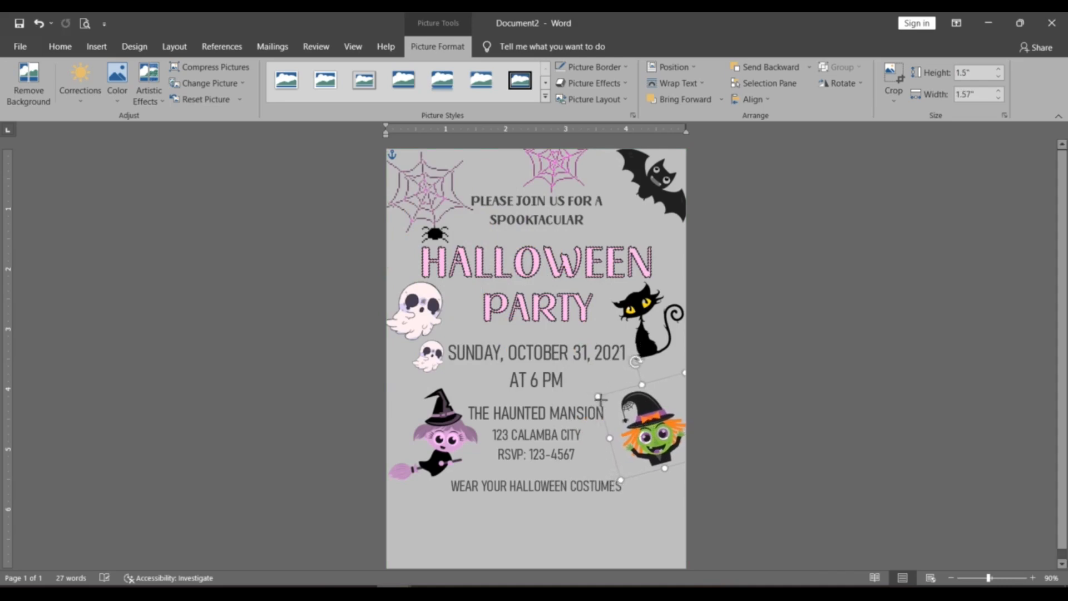
drag(645, 426, 645, 424)
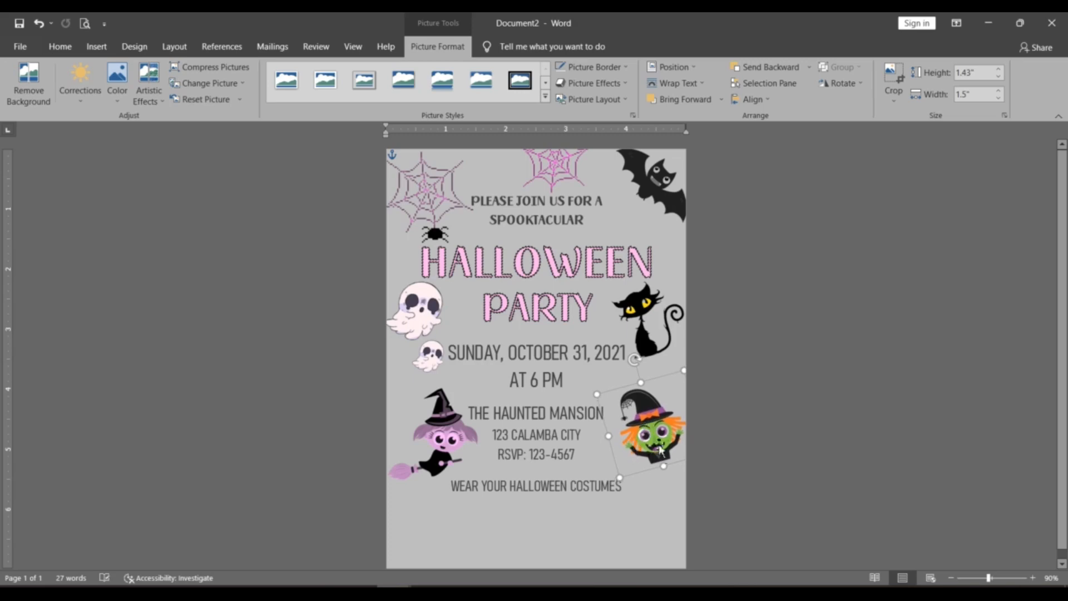
- Recolor the green witch with the light pink variation from the recently used colors
click(117, 100)
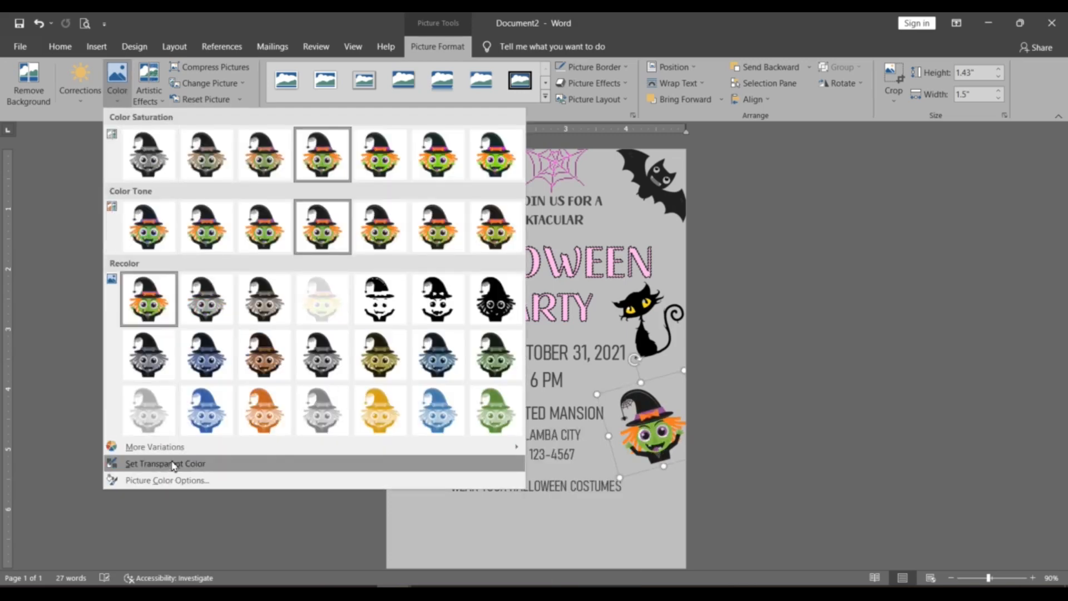
mouse_move(212, 454)
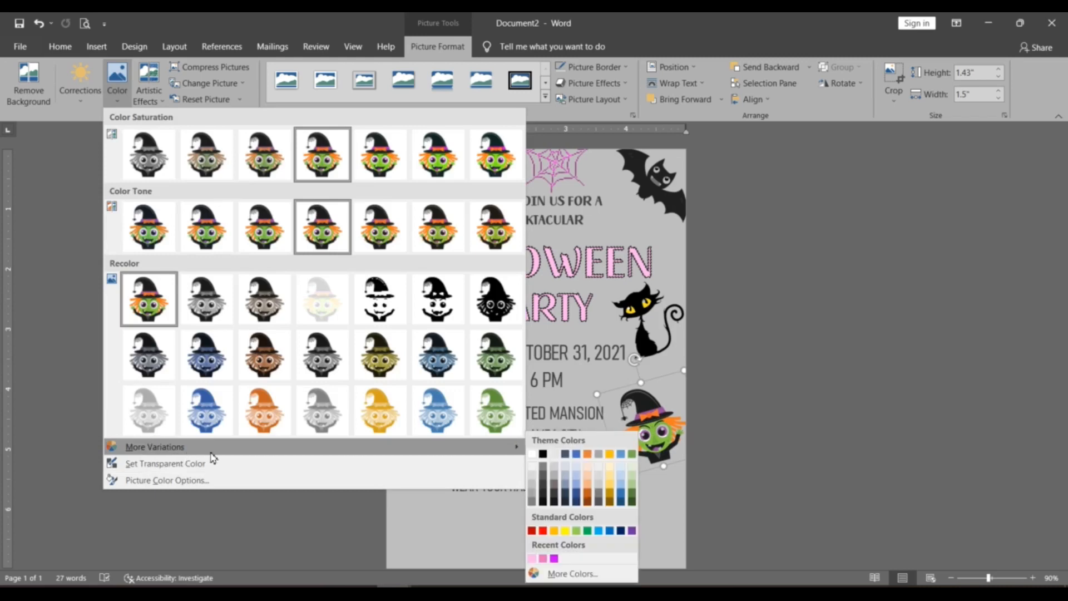
click(531, 559)
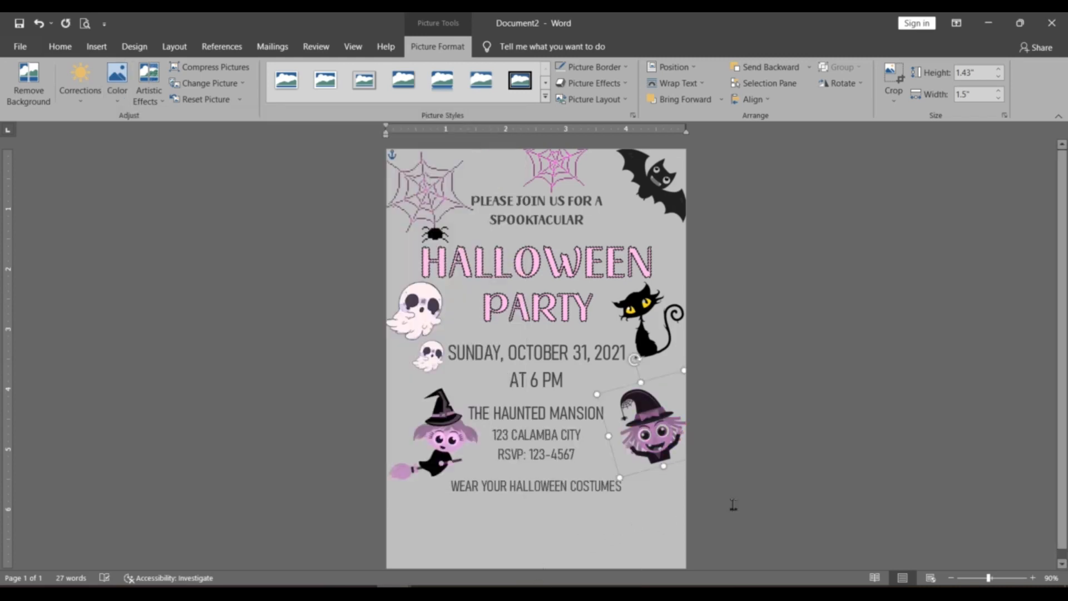
click(797, 454)
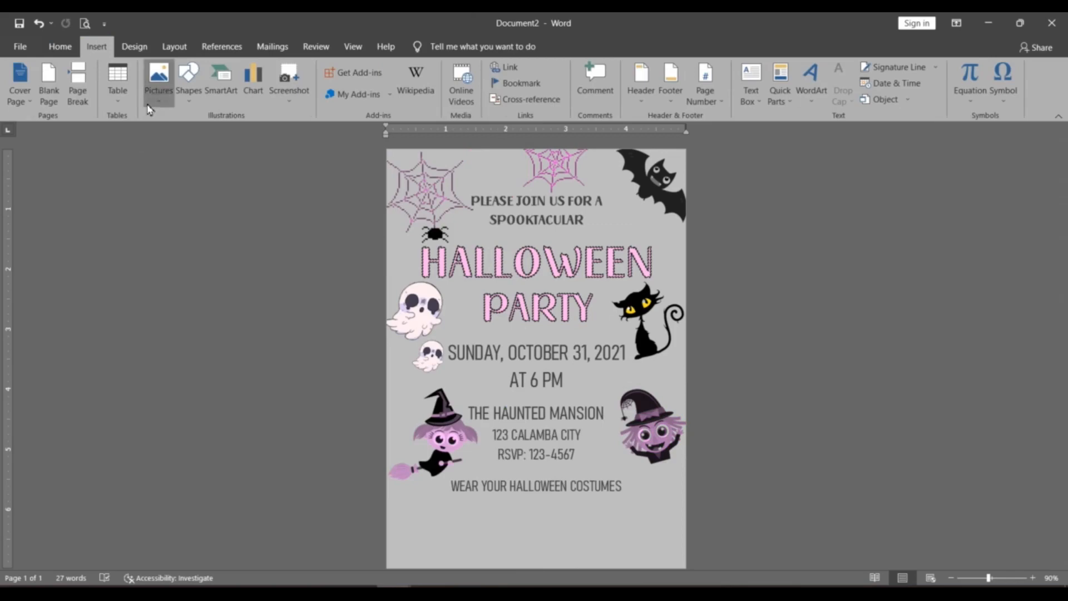
- Insert the striped pink pumpkin picture image-removebg-preview (12) from Downloads and set its text wrapping to In Front of Text
click(159, 81)
click(175, 133)
click(100, 186)
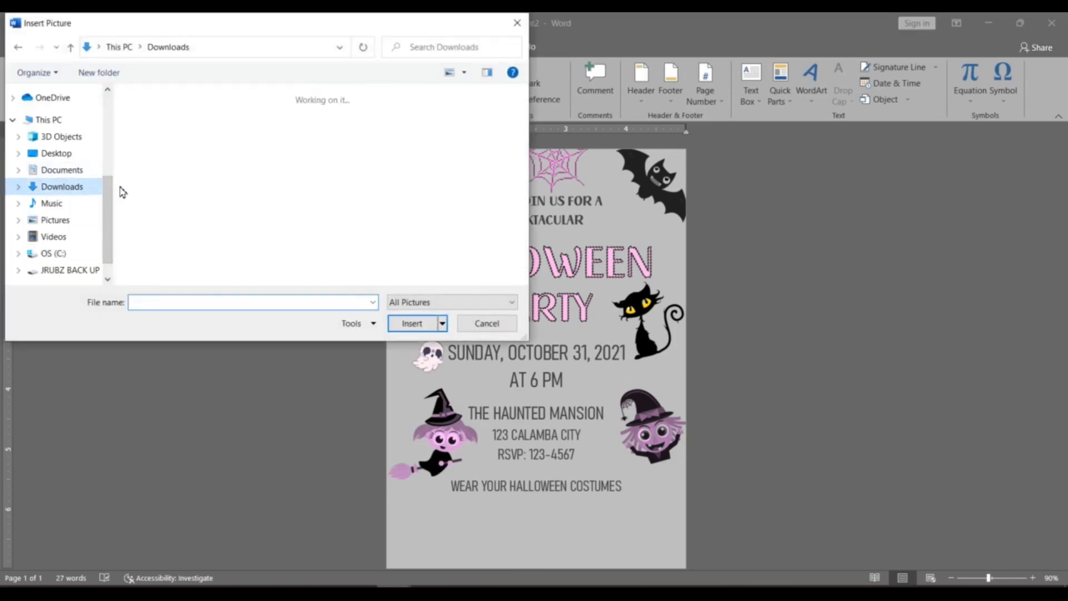
click(348, 242)
scroll(386, 259, down, 2)
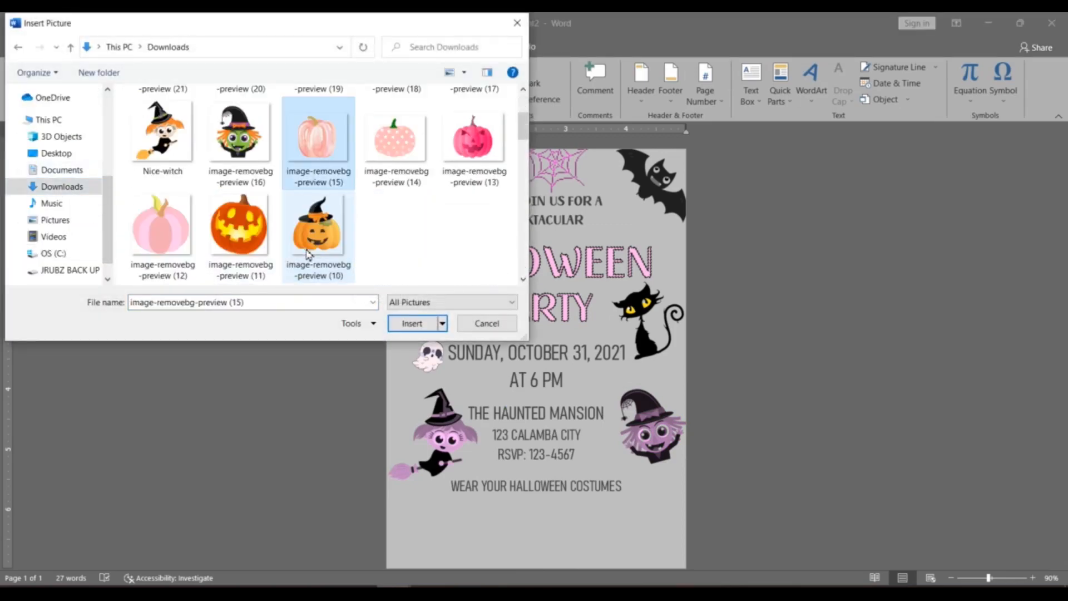
double_click(163, 233)
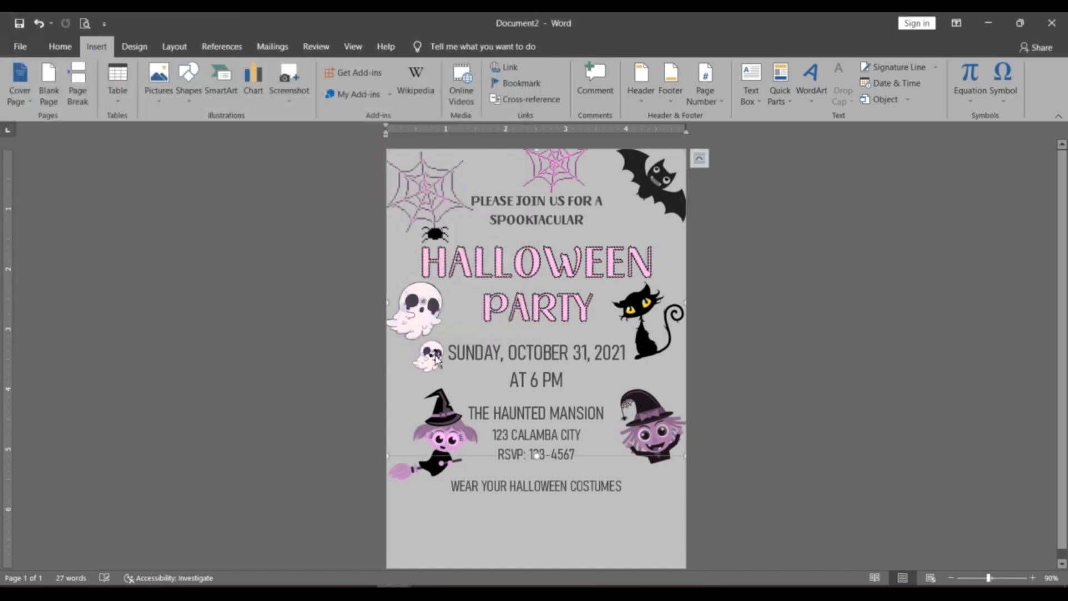
right_click(681, 458)
mouse_move(716, 393)
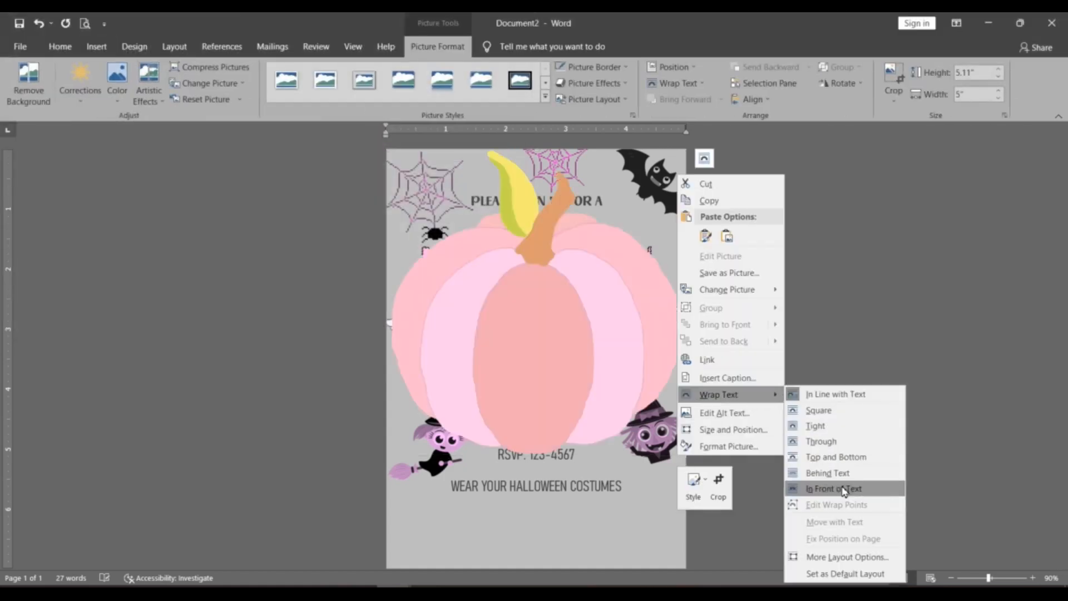
click(829, 489)
- Shrink the striped pumpkin and place it in the middle of the page below the costume line
drag(685, 156, 470, 372)
drag(442, 419, 549, 514)
drag(576, 464, 566, 476)
mouse_move(536, 517)
mouse_down()
mouse_move(555, 524)
mouse_move(547, 517)
mouse_up()
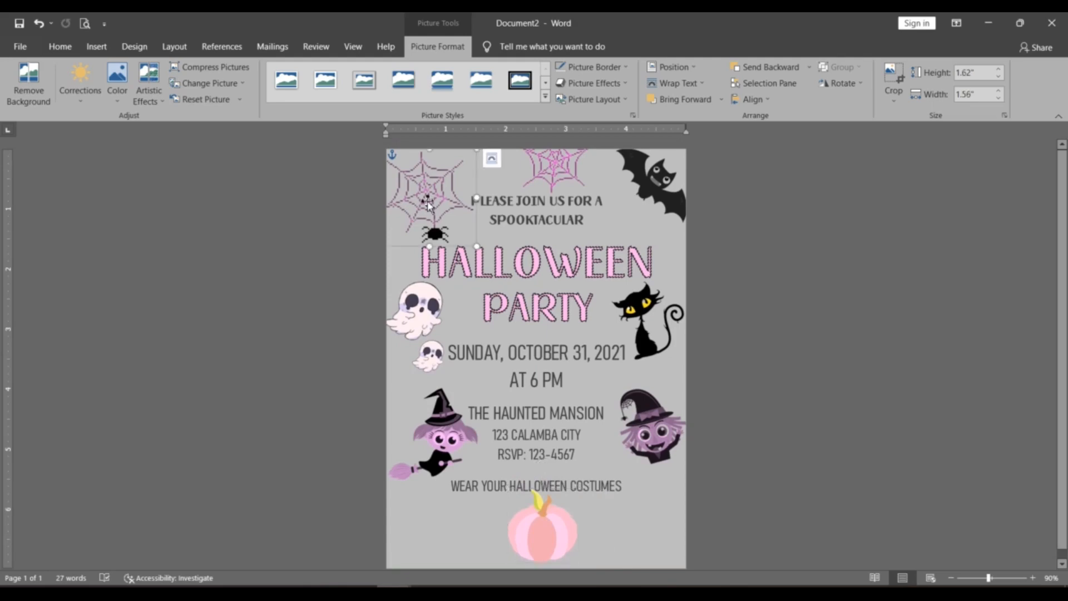
- Move the HALLOWEEN and PARTY text boxes slightly up, closer to the opening lines
click(538, 230)
drag(539, 231, 539, 225)
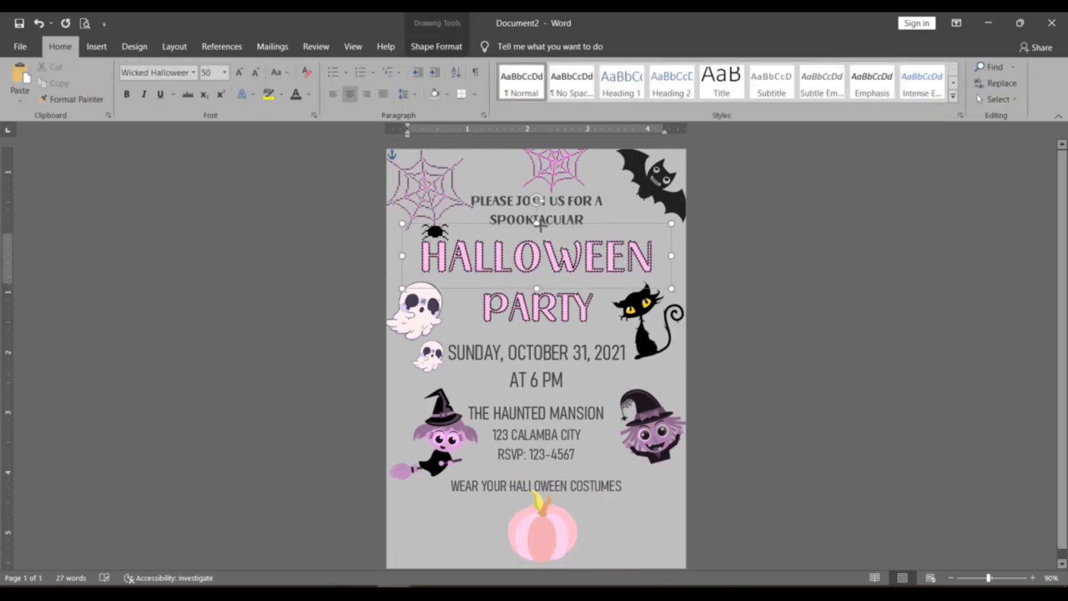
click(547, 311)
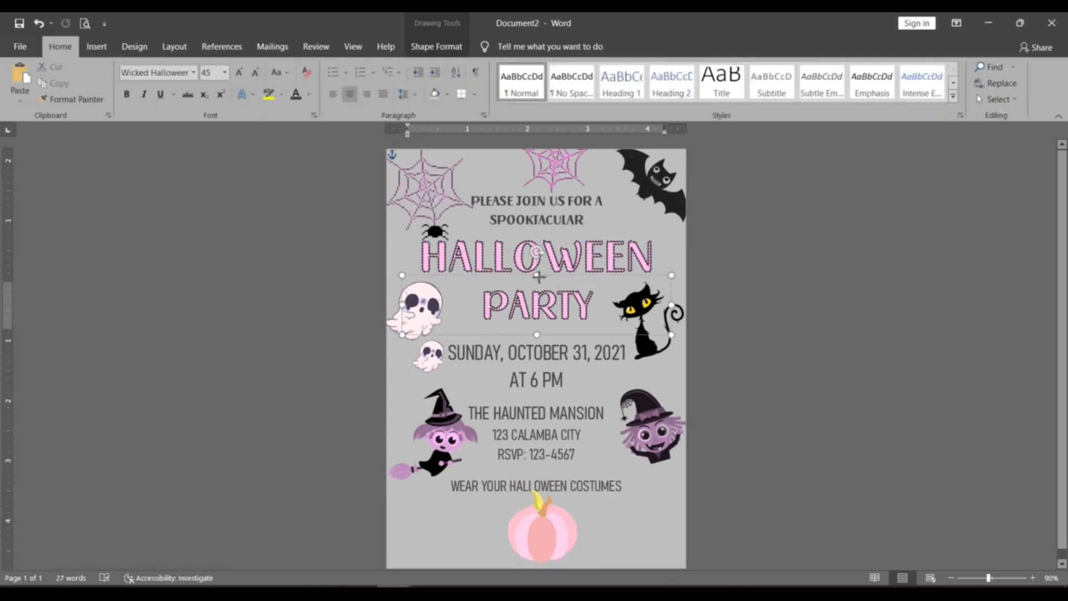
drag(540, 334, 539, 326)
- Move the date, venue and costume text boxes up to tighten the spacing below the title
click(548, 351)
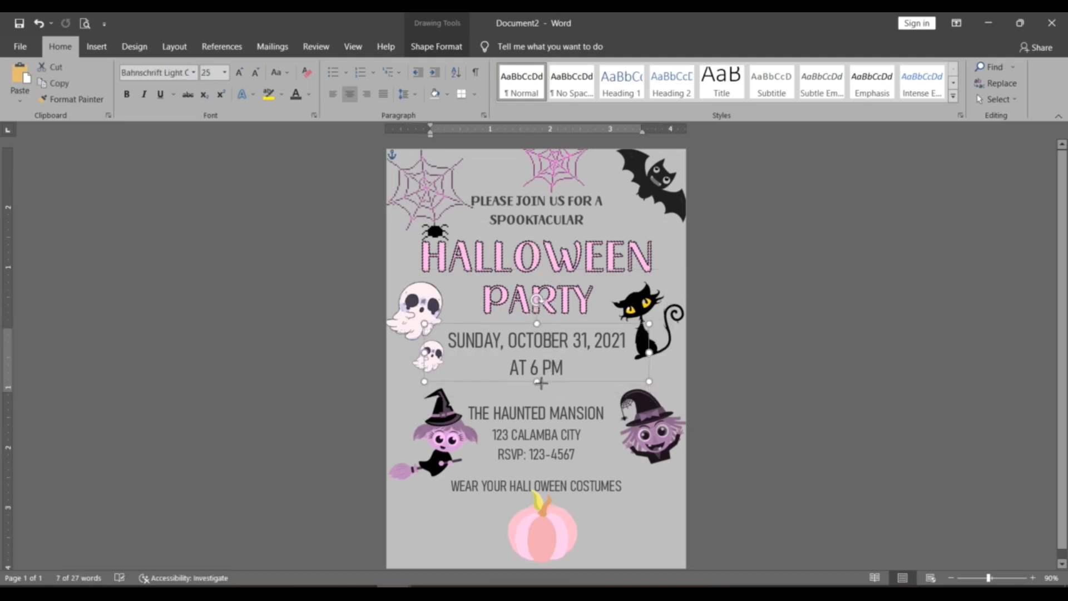
click(536, 404)
drag(537, 397, 535, 388)
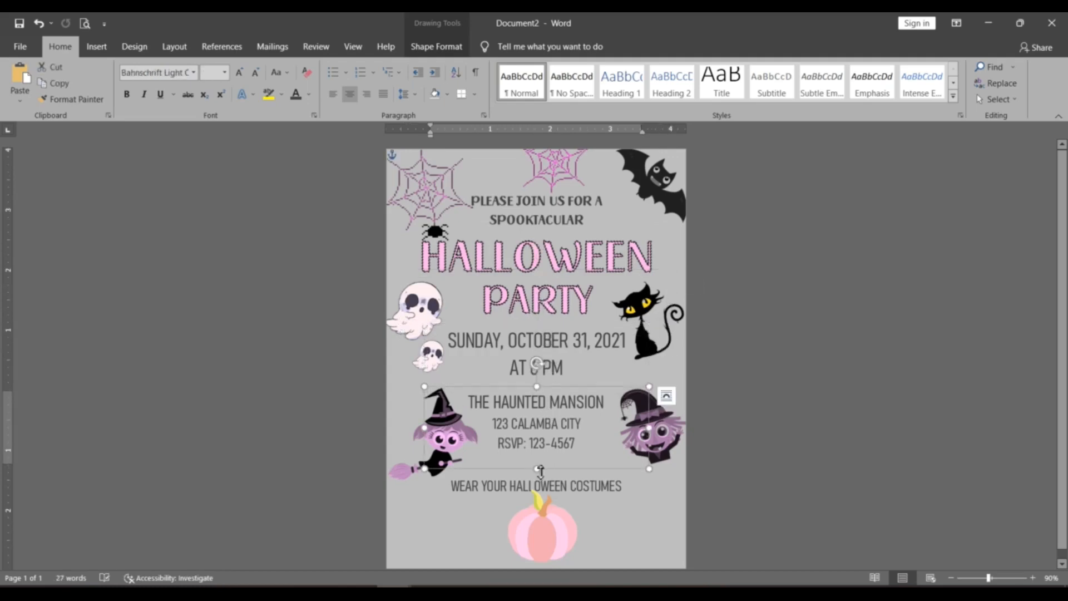
drag(540, 470, 540, 460)
click(551, 494)
click(599, 485)
- Nudge the two witches and the costume text box slightly up to line up with the venue text
drag(439, 433, 436, 427)
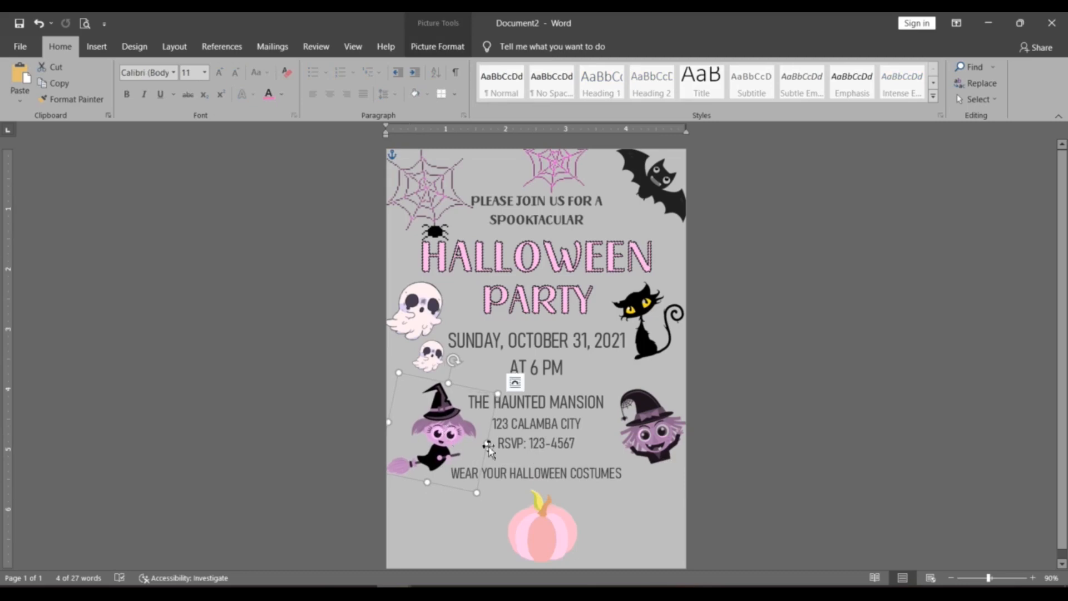
click(650, 469)
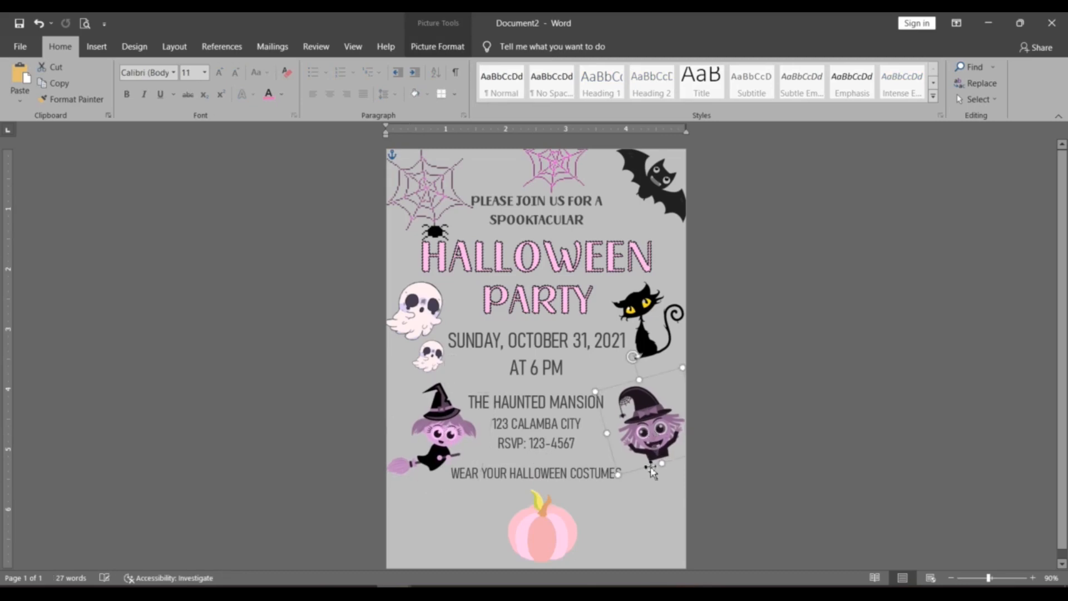
click(594, 488)
click(541, 458)
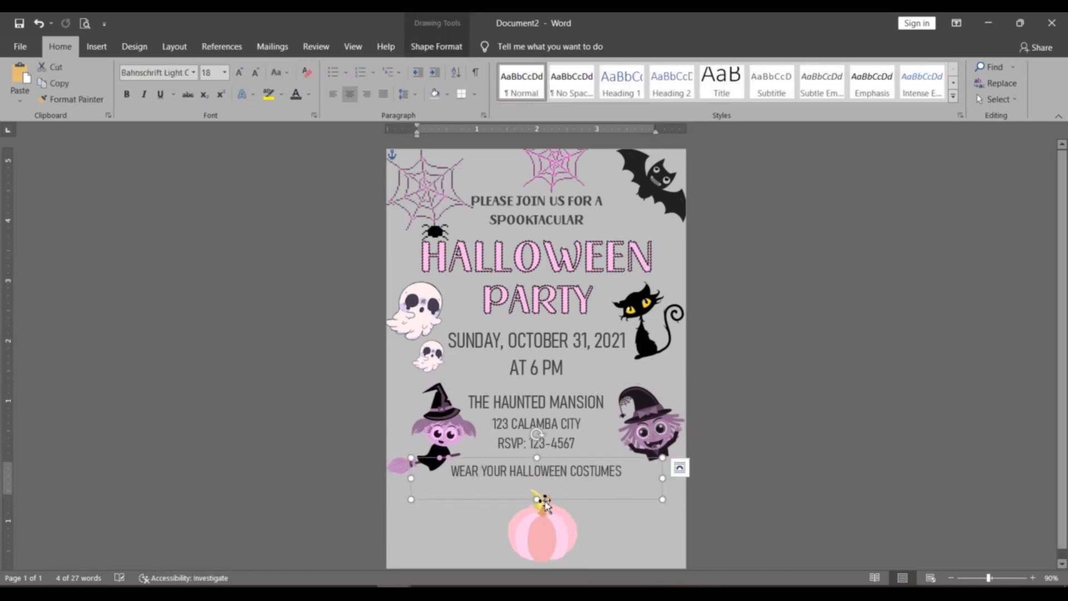
drag(541, 499, 541, 490)
- Reduce the striped pumpkin to about 1.15" by 1.12" and center it under the costume line
click(570, 537)
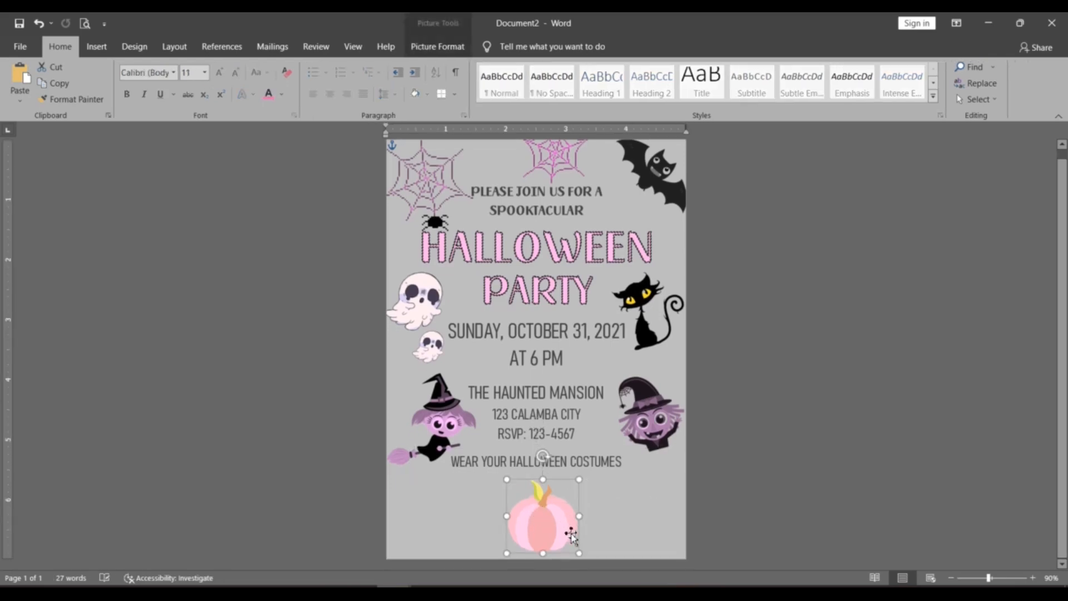
drag(557, 518, 553, 515)
click(588, 493)
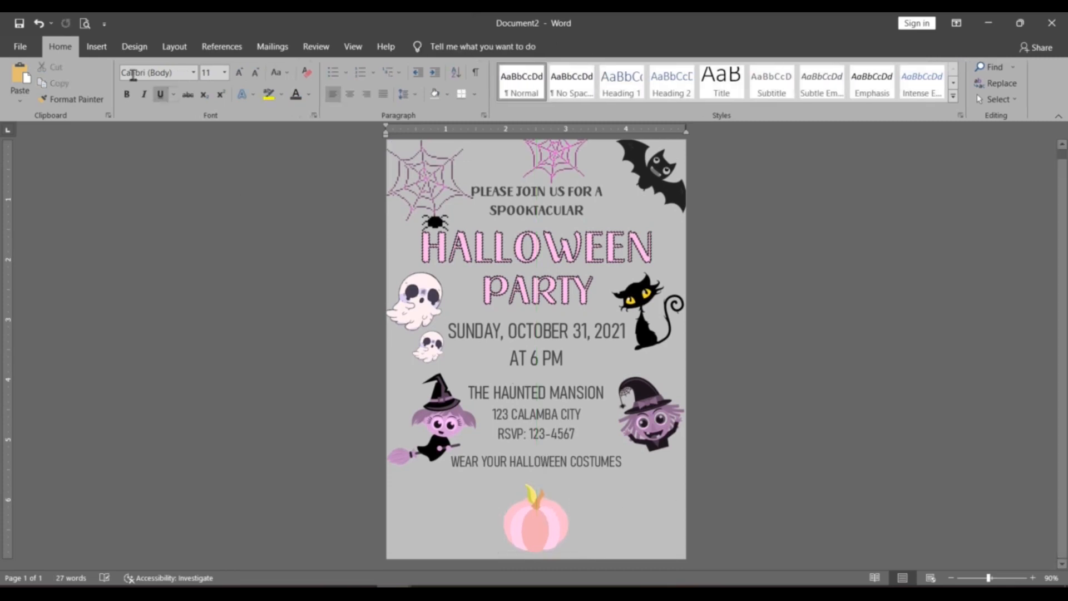
- Insert the polka-dot pumpkin picture image-removebg-preview (14) from Downloads and set its text wrapping to In Front of Text
click(97, 46)
click(157, 83)
click(189, 135)
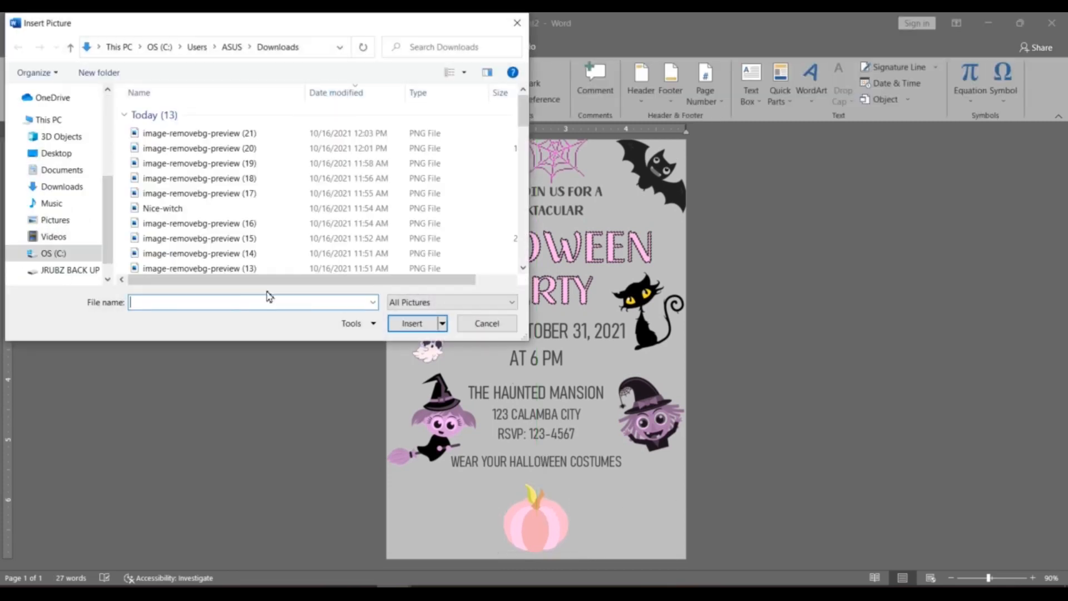
click(62, 169)
click(62, 186)
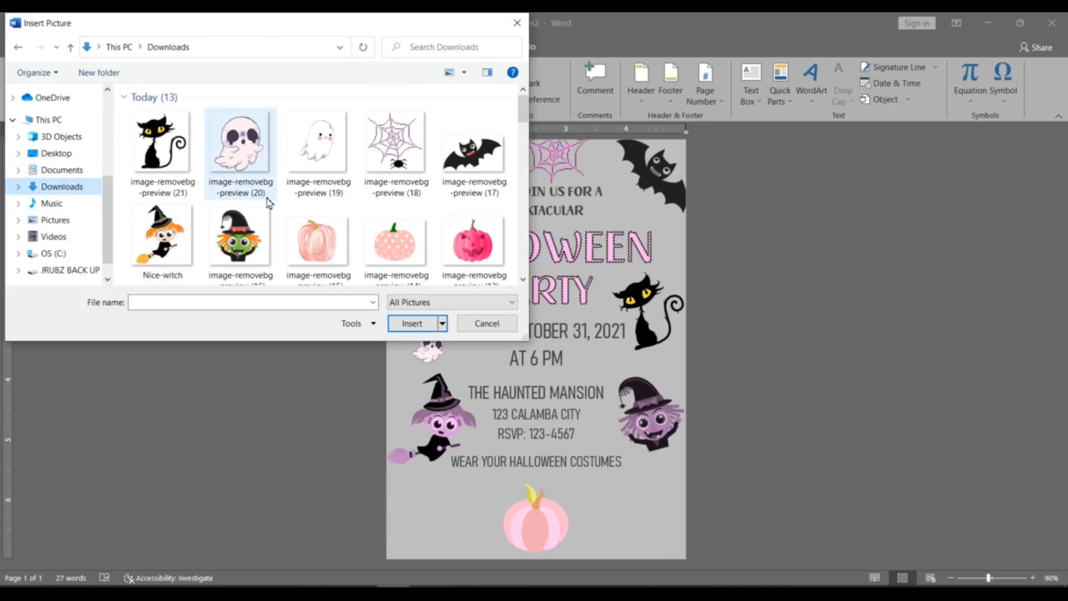
click(385, 252)
click(412, 323)
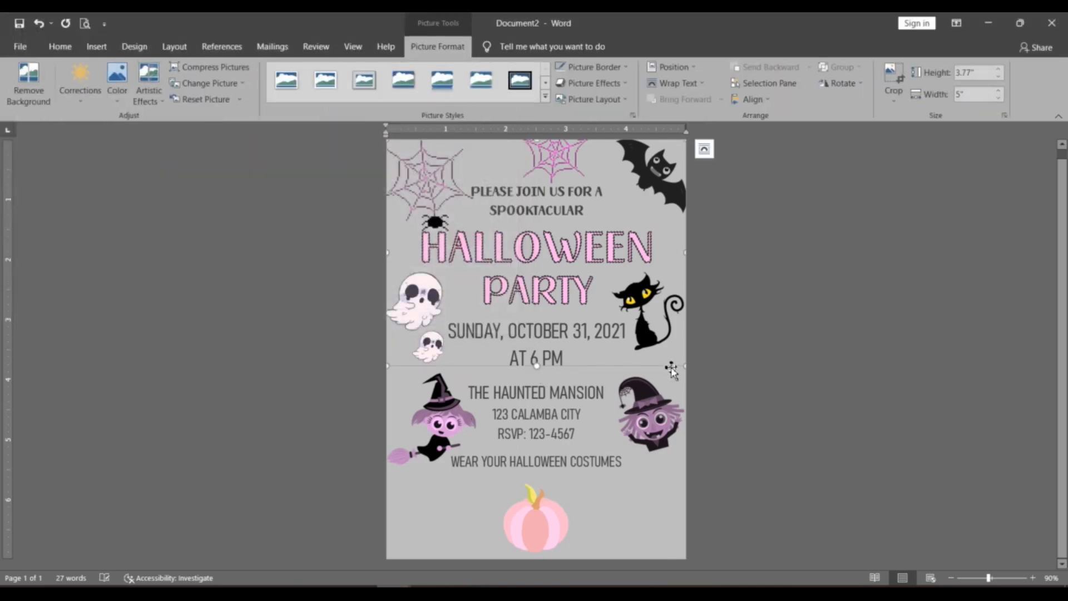
right_click(672, 370)
mouse_move(717, 305)
click(806, 404)
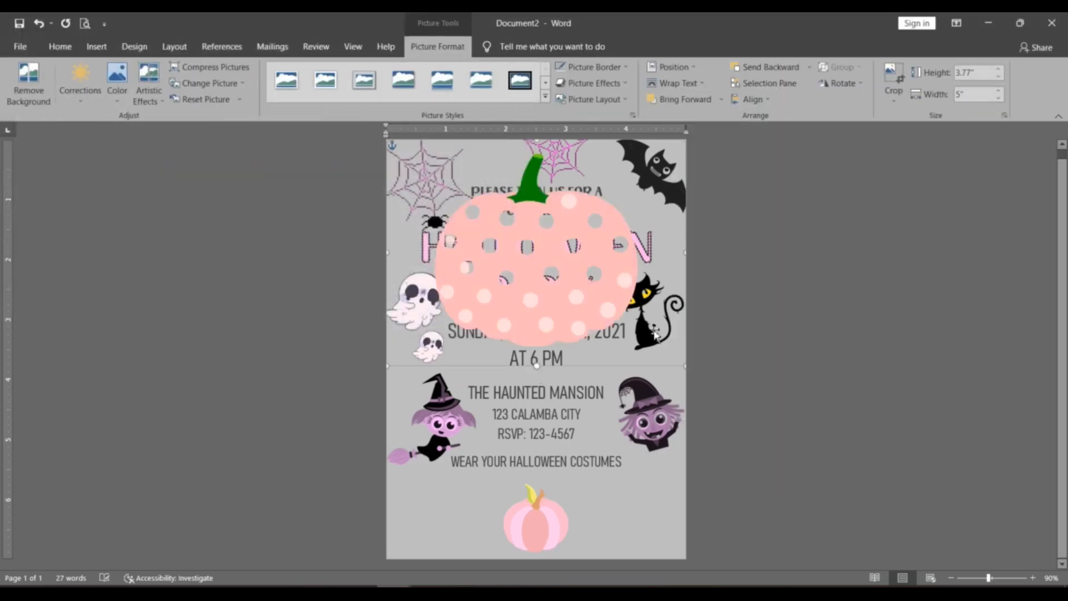
- Shrink the polka-dot pumpkin to about 1.2" by 1.59" and place it, tilted counterclockwise, left of the striped pumpkin
click(673, 362)
click(687, 367)
click(676, 362)
drag(682, 365, 464, 539)
drag(511, 486, 534, 469)
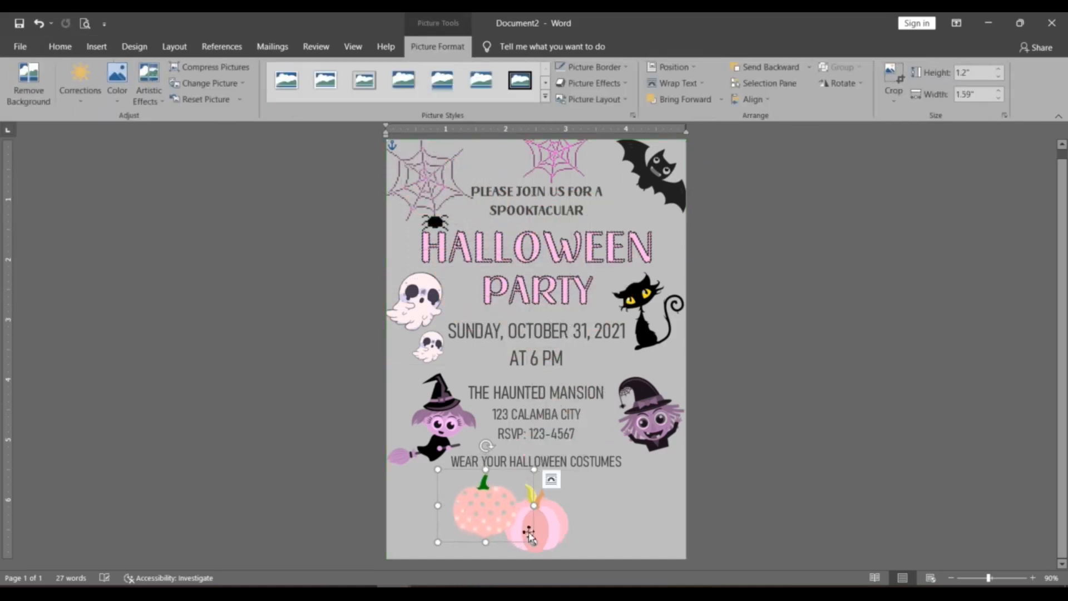
drag(529, 534, 529, 546)
drag(485, 457, 478, 460)
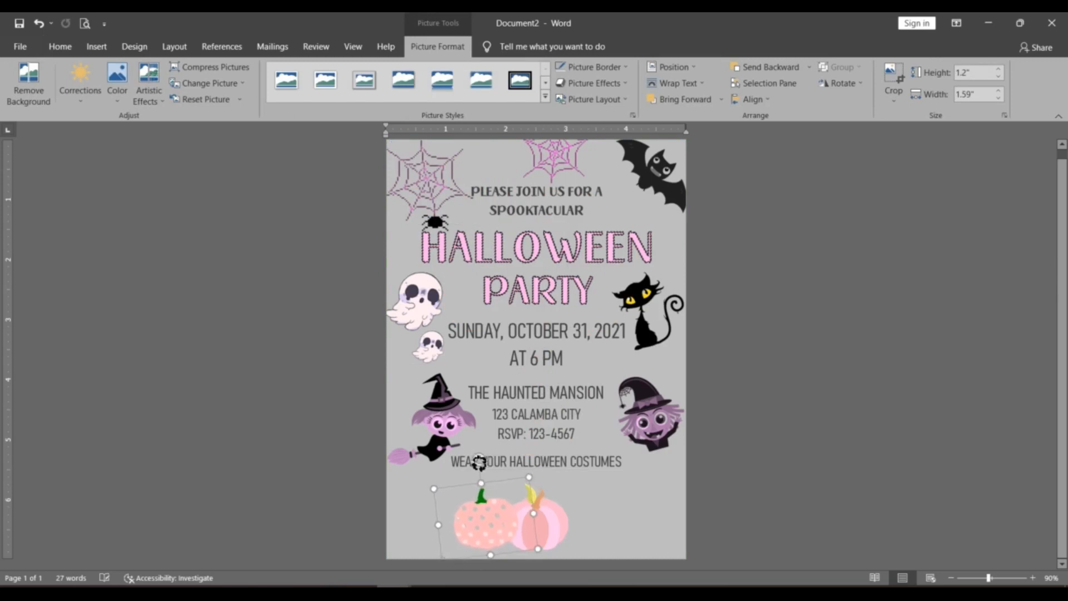
drag(505, 522, 507, 523)
- Bring the striped pumpkin to the front so it overlaps the polka-dot pumpkin
right_click(562, 525)
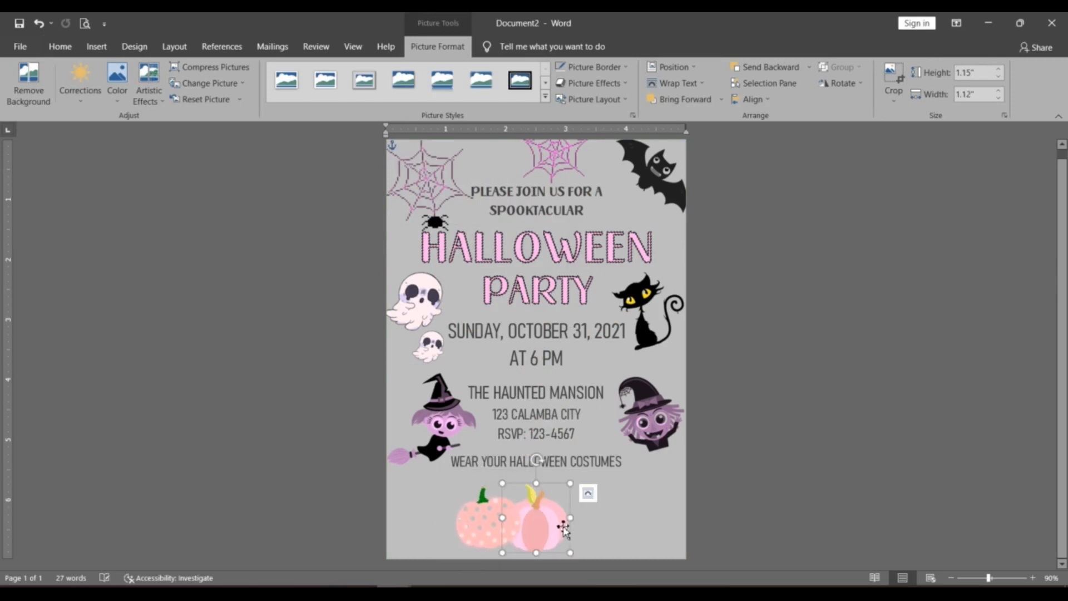
click(617, 397)
click(494, 534)
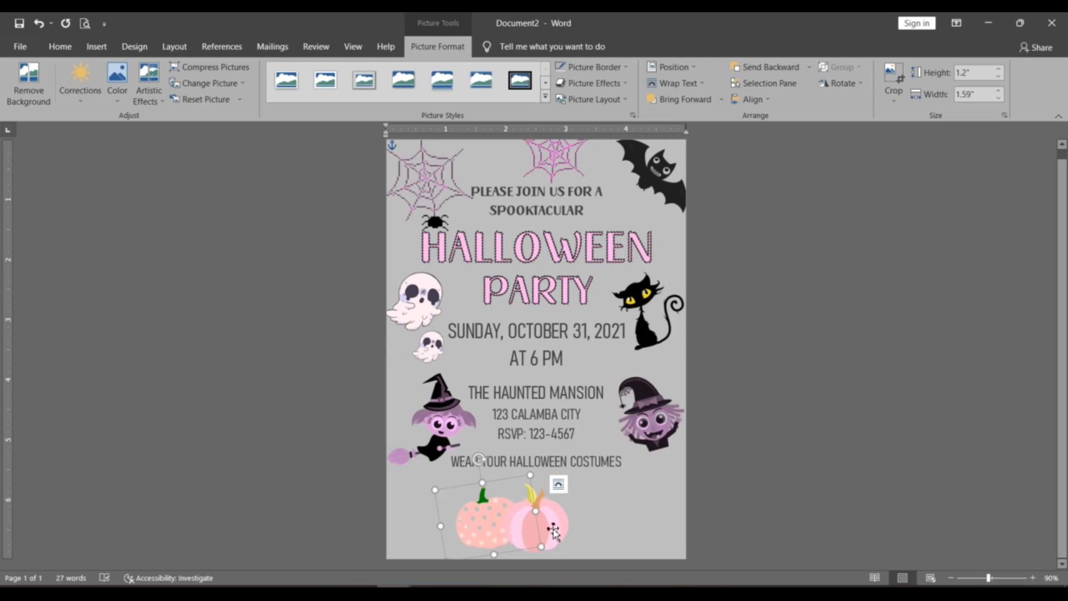
click(553, 532)
click(703, 499)
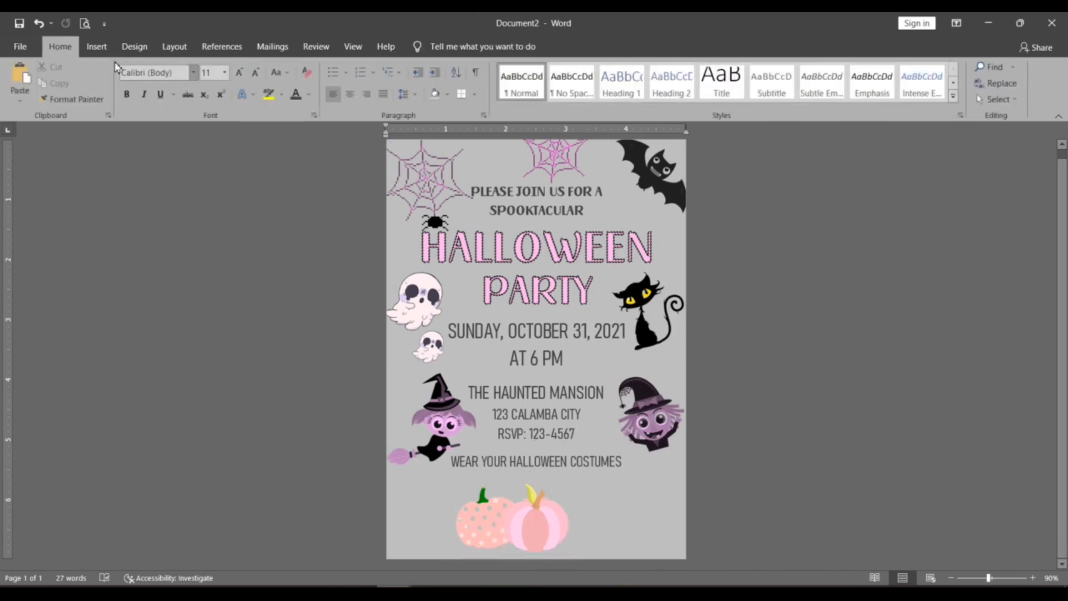
- Insert the pumpkin picture image-removebg-preview (15) from Downloads and set its text wrapping to In Front of Text
click(96, 46)
click(158, 81)
click(224, 143)
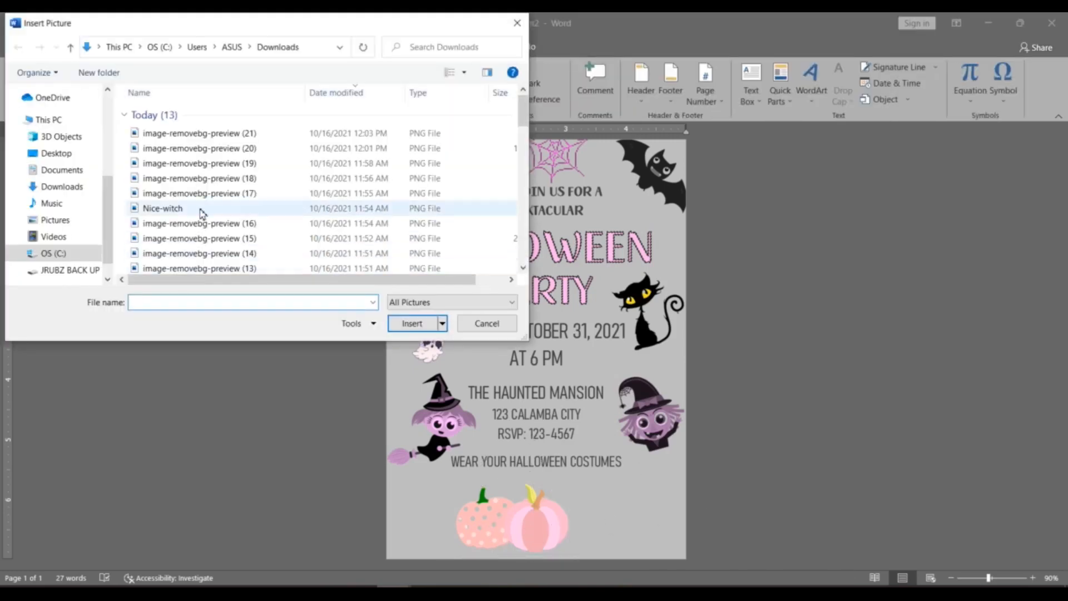
click(62, 187)
click(328, 249)
click(412, 323)
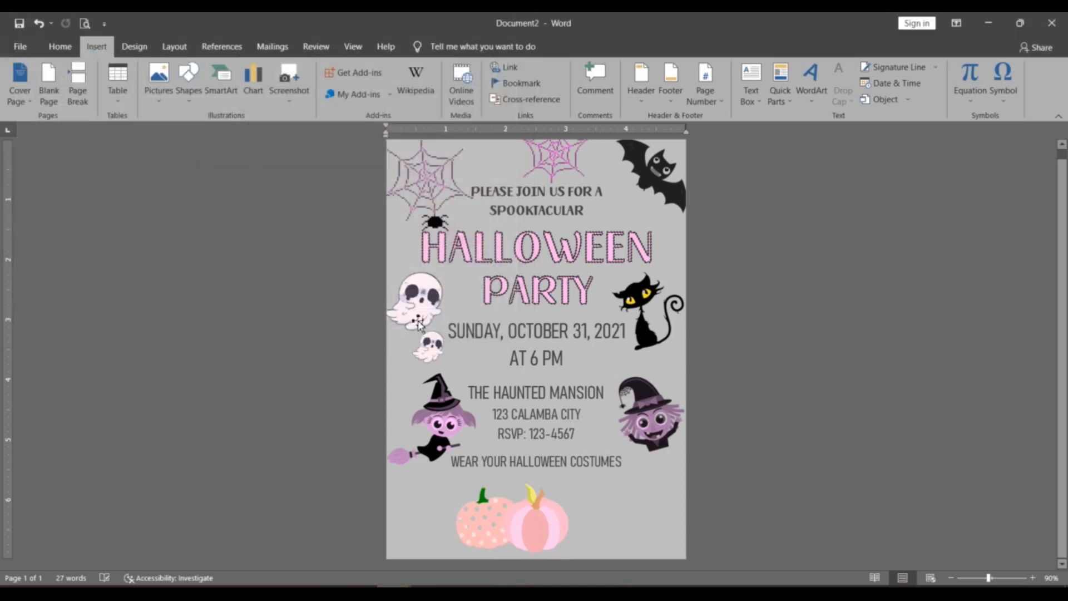
right_click(675, 375)
mouse_move(754, 321)
click(807, 410)
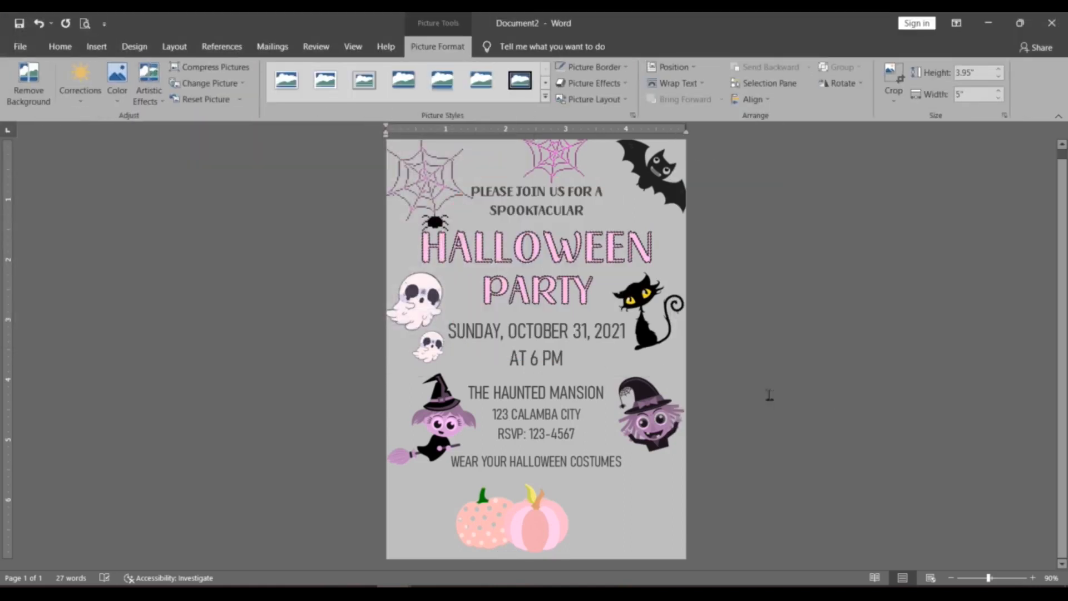
- Shrink the newly inserted pumpkin to about 1.16" high by 1.47" wide and place it, tilted clockwise, right of the striped pumpkin
drag(686, 379, 435, 216)
drag(435, 178, 593, 489)
drag(594, 434, 608, 439)
drag(598, 495, 599, 516)
drag(560, 463, 567, 473)
drag(600, 516, 592, 528)
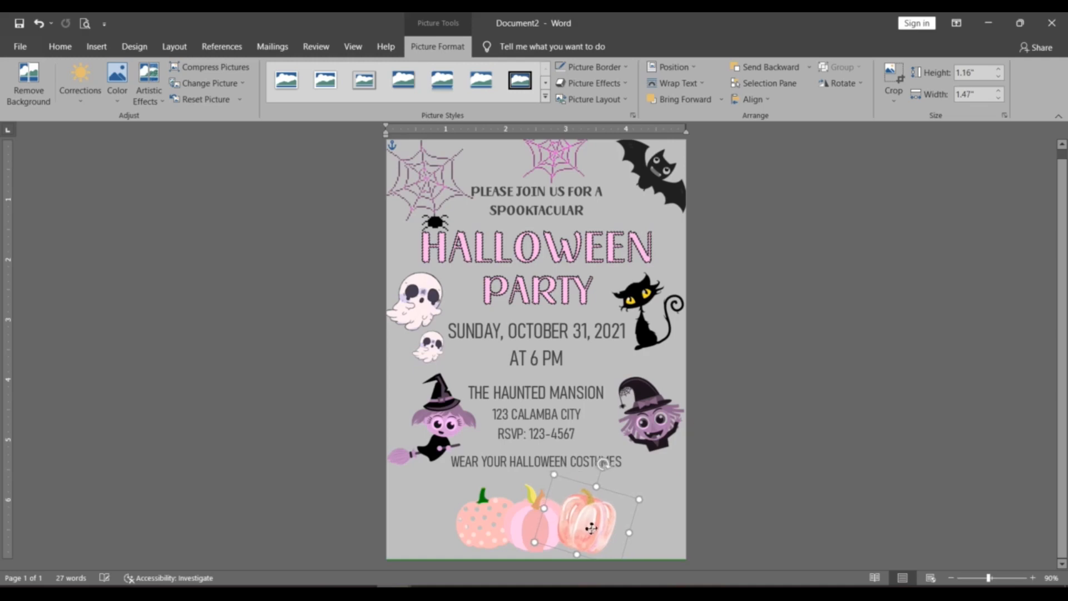
click(759, 487)
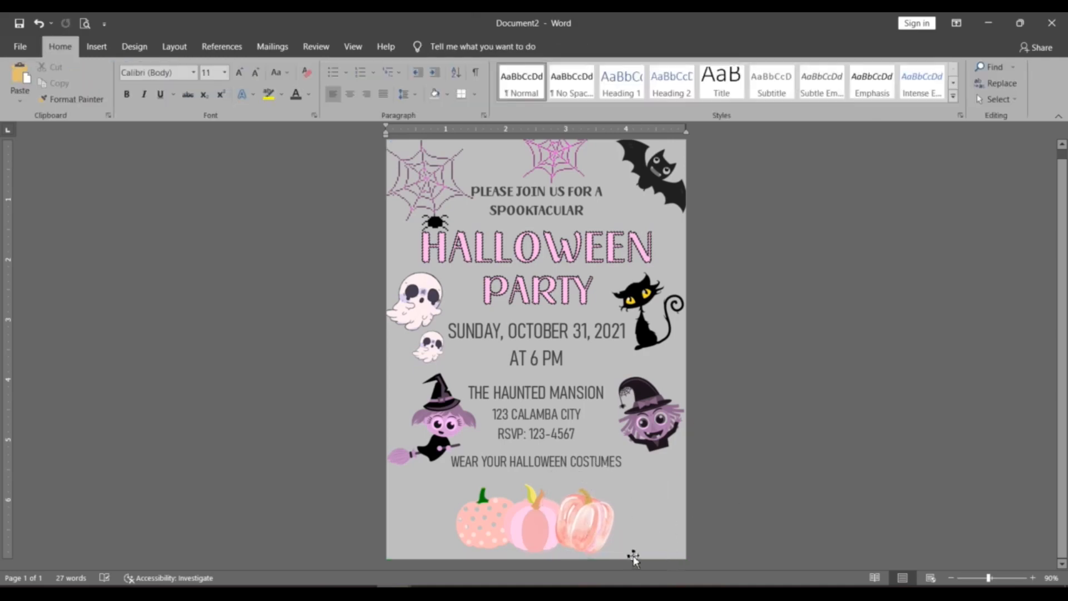
- Bring the striped pumpkin to the front so it overlaps the marbled pumpkin beside it
right_click(532, 534)
click(578, 404)
click(737, 452)
- Insert the pink jack-o'-lantern picture image-removebg-preview (13) from Downloads and set its text wrapping to In Front of Text
click(96, 46)
click(161, 84)
click(178, 133)
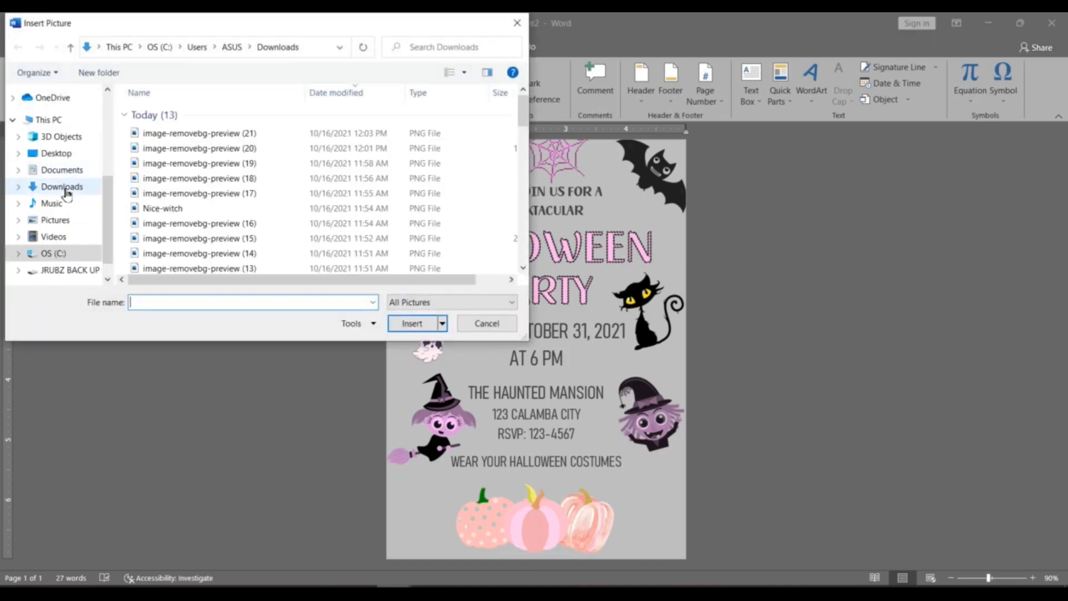
click(65, 189)
click(478, 245)
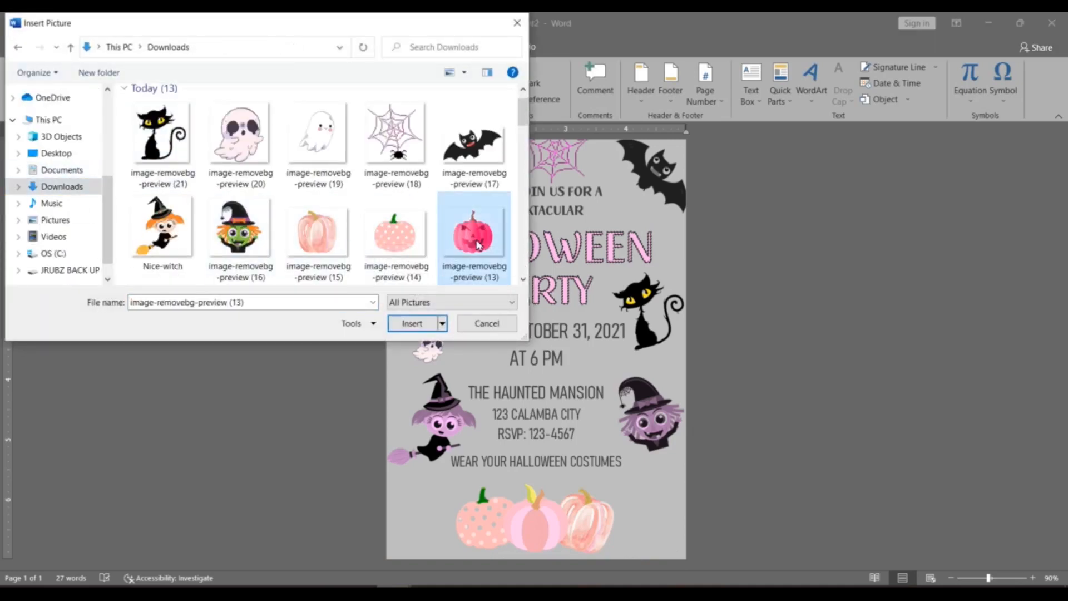
click(411, 324)
right_click(677, 383)
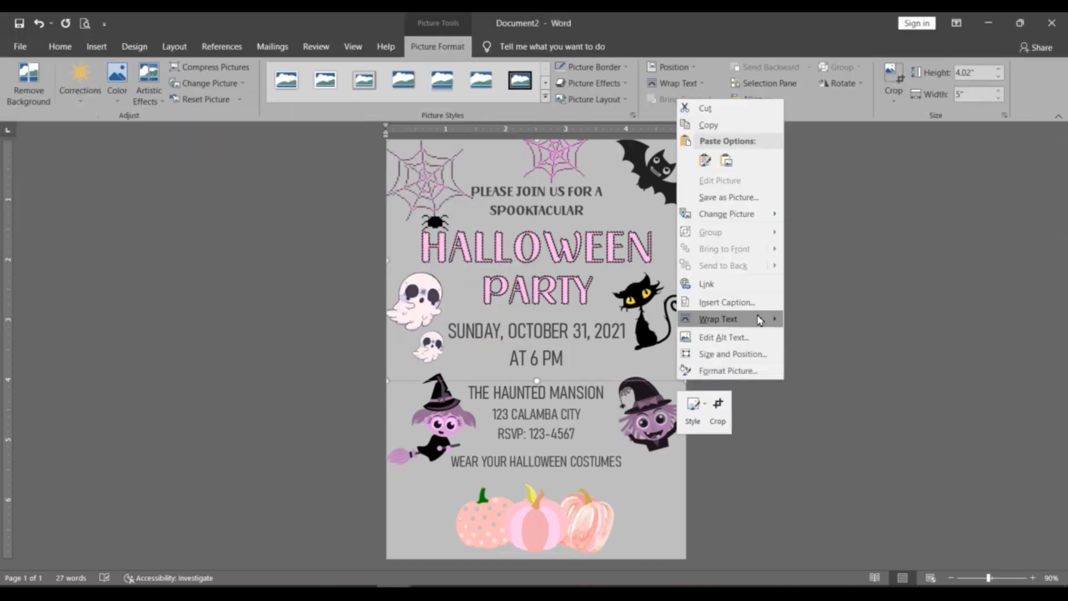
mouse_move(758, 317)
click(836, 412)
- Shrink the pink jack-o'-lantern to about 1.5" high by 1.86" wide and place it, tilted slightly counterclockwise, at the right end of the pumpkin row
drag(679, 144, 499, 293)
drag(448, 353, 628, 520)
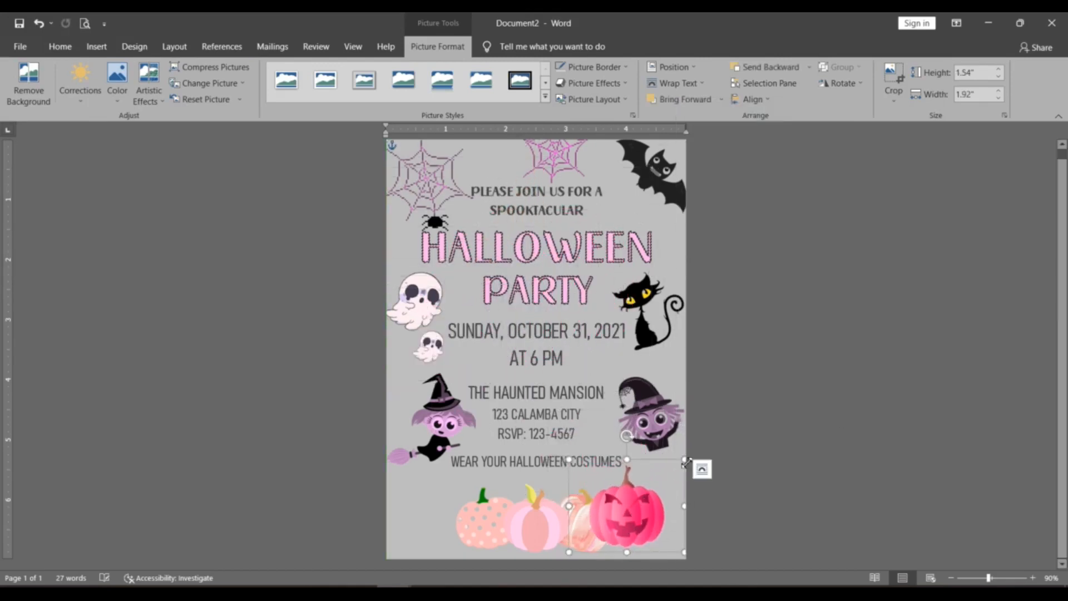
drag(682, 461, 683, 465)
drag(629, 442, 619, 445)
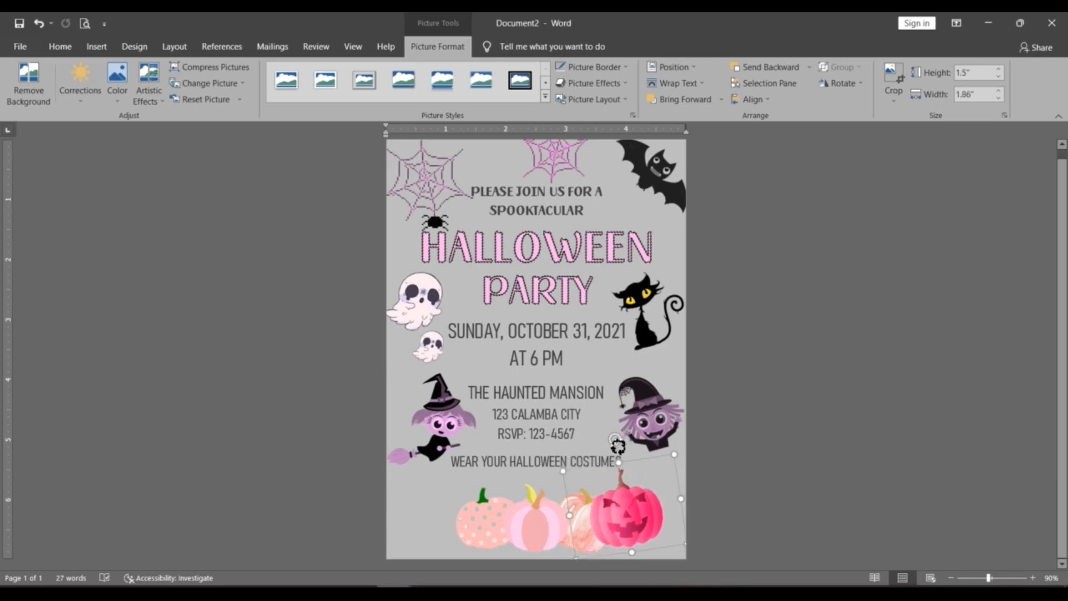
mouse_move(648, 509)
mouse_down()
mouse_move(672, 509)
mouse_move(658, 513)
mouse_up()
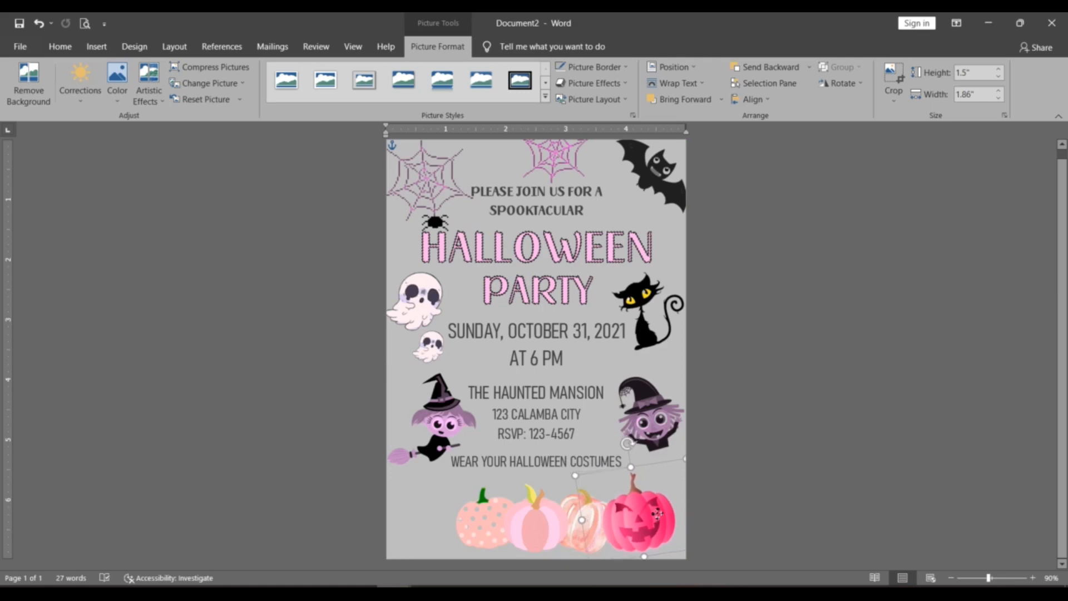
click(743, 501)
- Insert the witch-hat pumpkin picture image-removebg-preview (10) from Downloads and set its text wrapping to In Front of Text
click(97, 46)
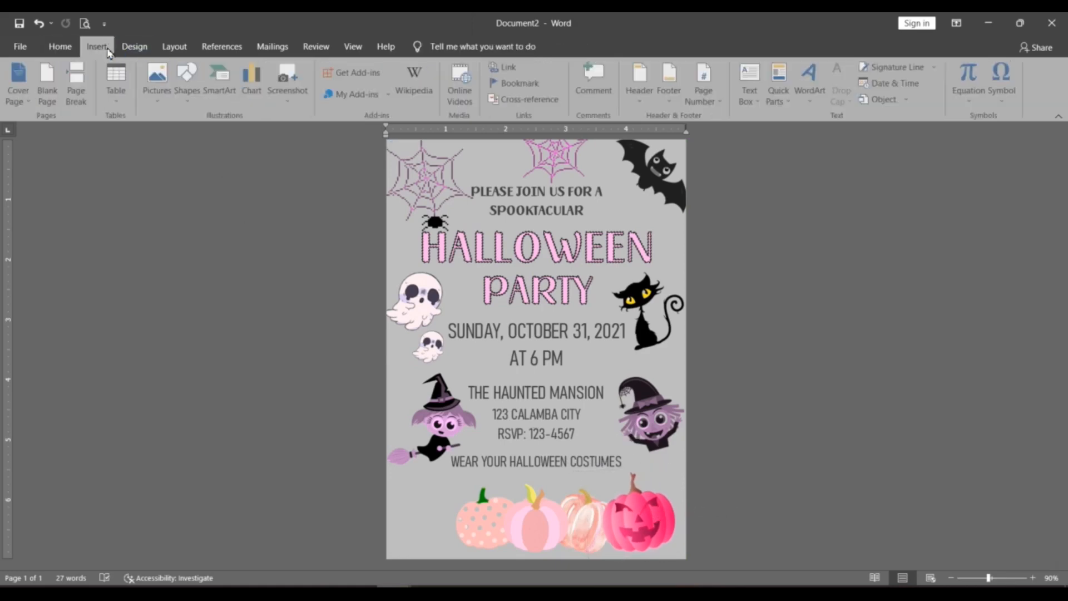
click(160, 102)
click(191, 136)
click(62, 187)
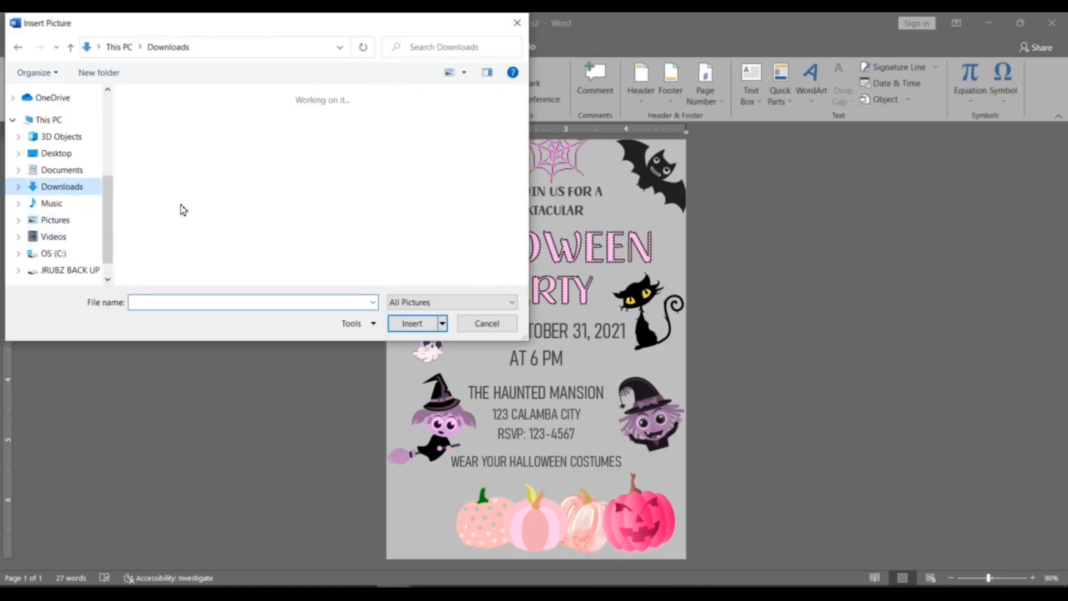
click(161, 226)
click(317, 225)
click(412, 323)
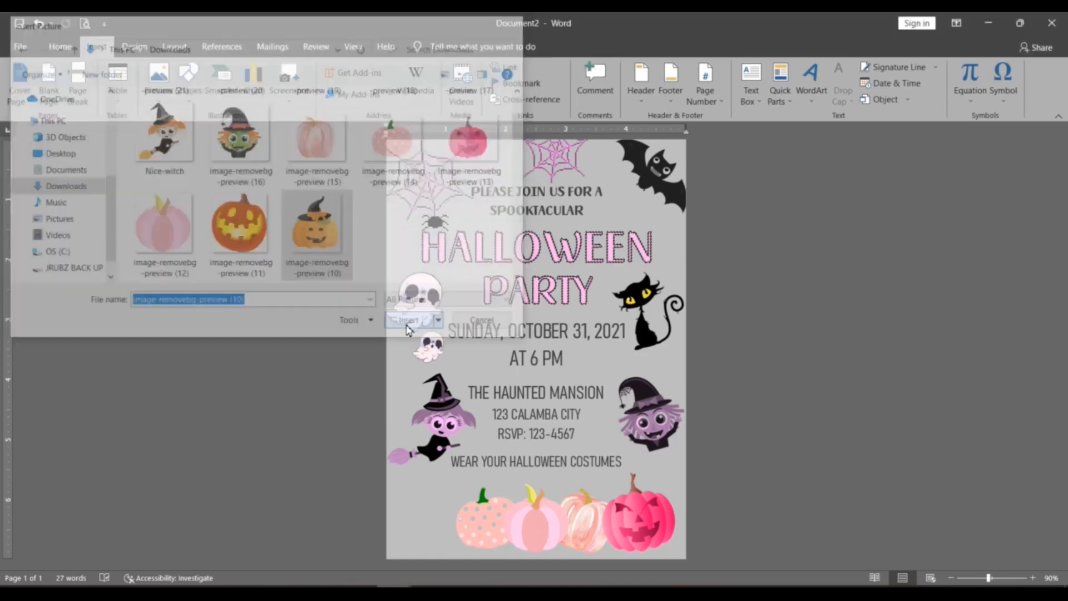
right_click(673, 469)
mouse_move(717, 405)
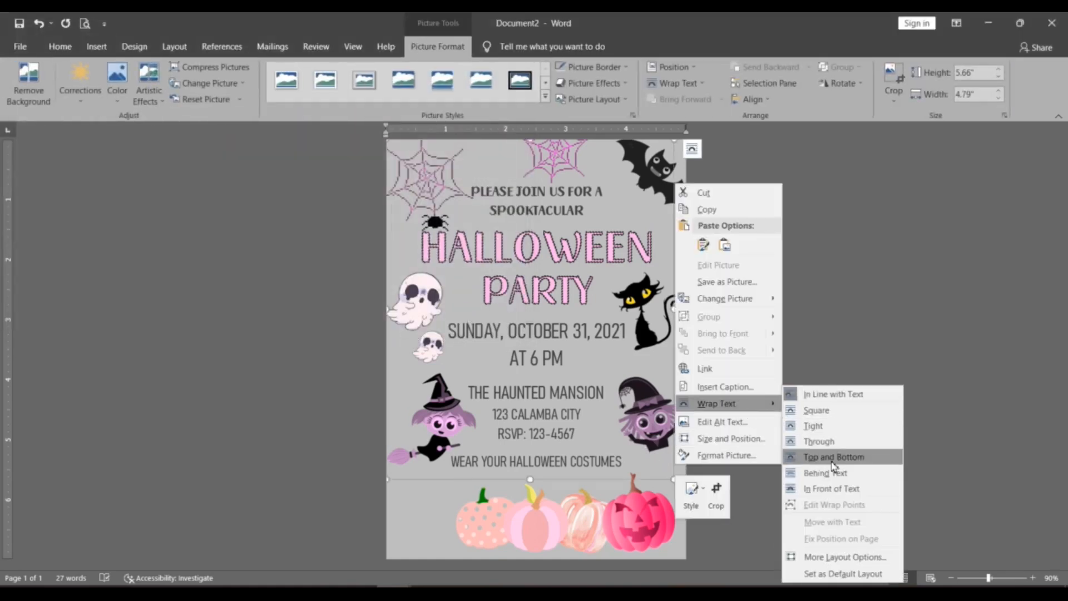
click(801, 490)
- Shrink the witch-hat pumpkin to about 1.4" high by 1.18" wide and place it, tilted counterclockwise, left of the polka-dot pumpkin
drag(673, 477, 439, 525)
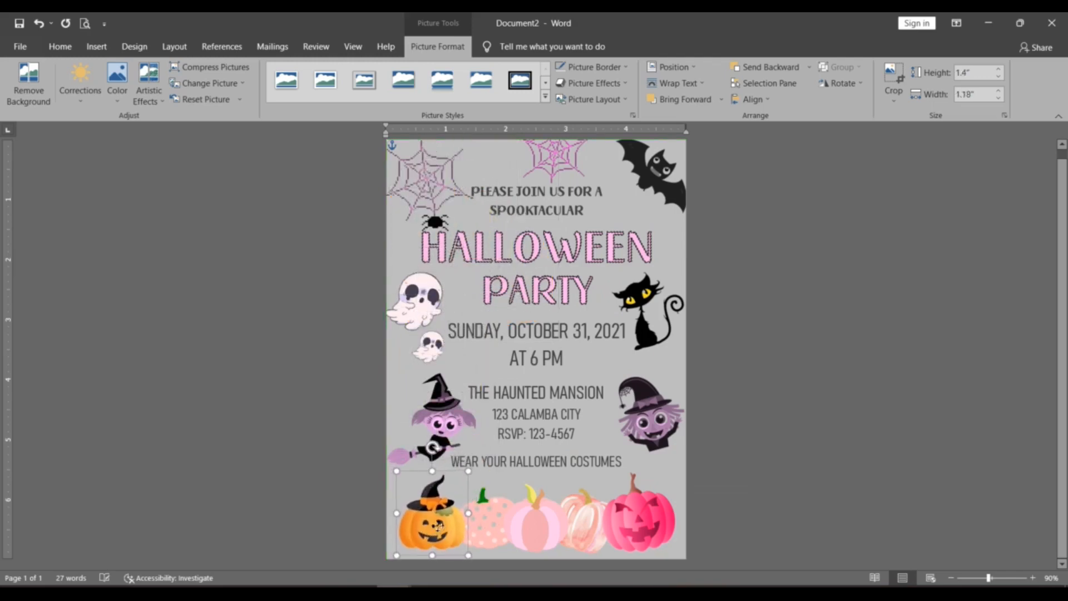
drag(433, 446, 422, 442)
drag(437, 518, 433, 521)
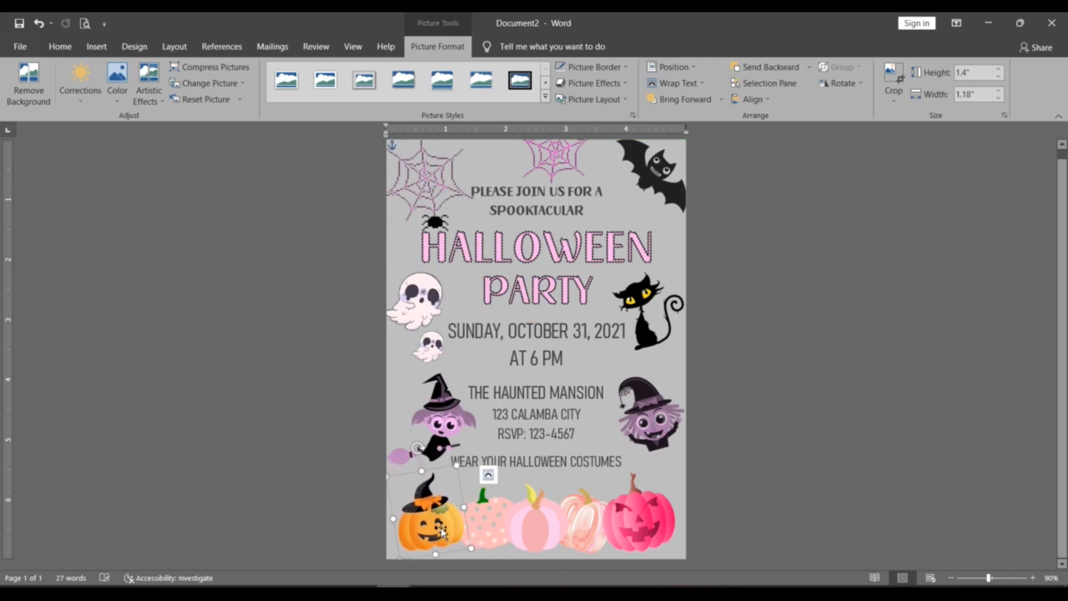
- Recolor the witch-hat pumpkin with the light orange variation
click(117, 78)
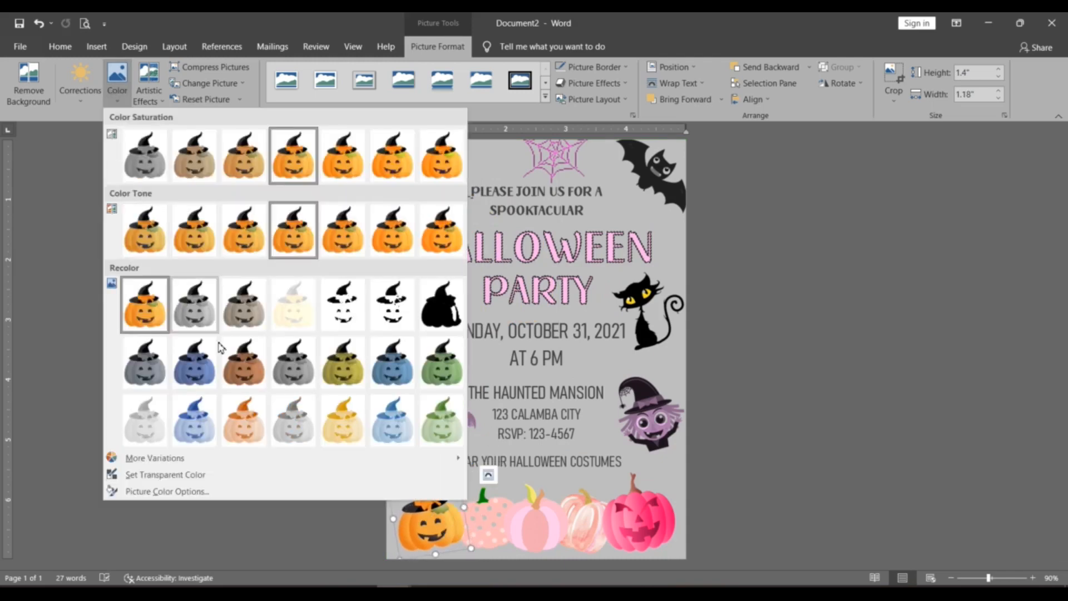
click(255, 412)
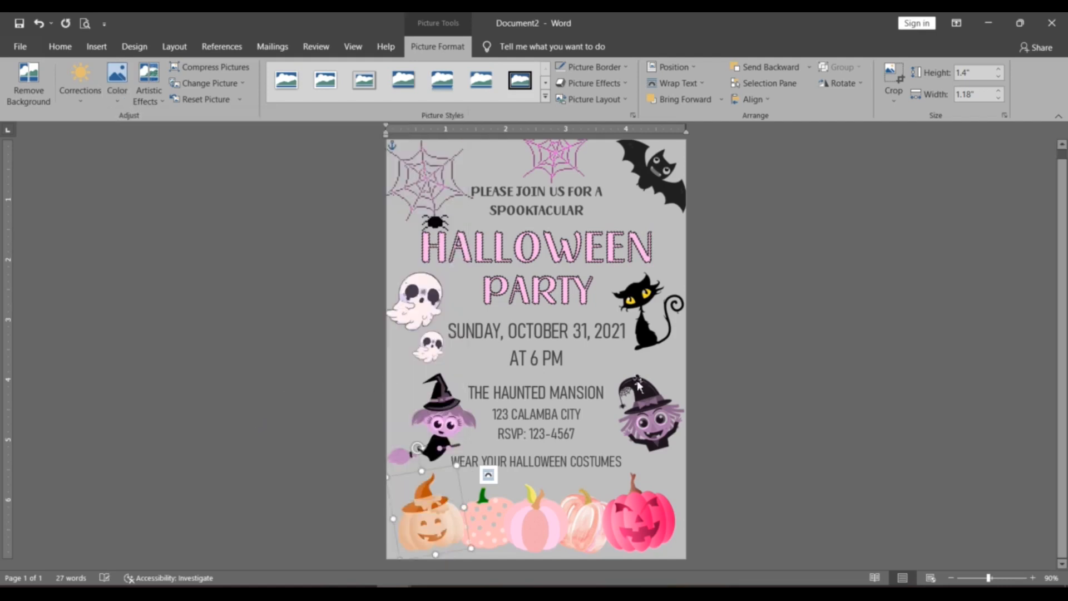
click(733, 382)
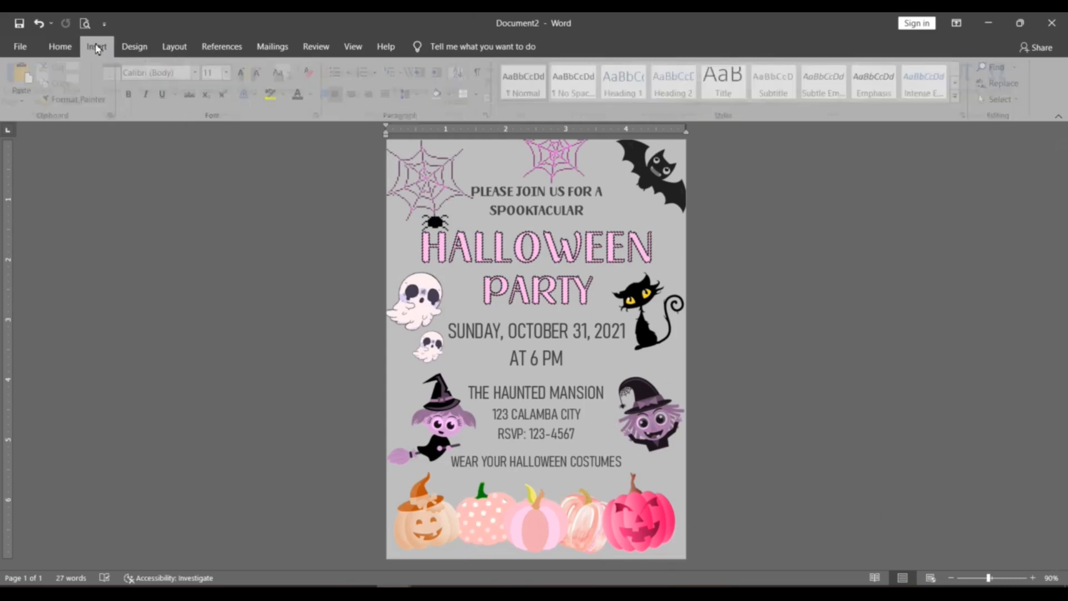
- Draw a star about 0.19" by 0.19" between the two spiderwebs and fill it with the recent light pink color
click(96, 47)
click(188, 83)
click(250, 144)
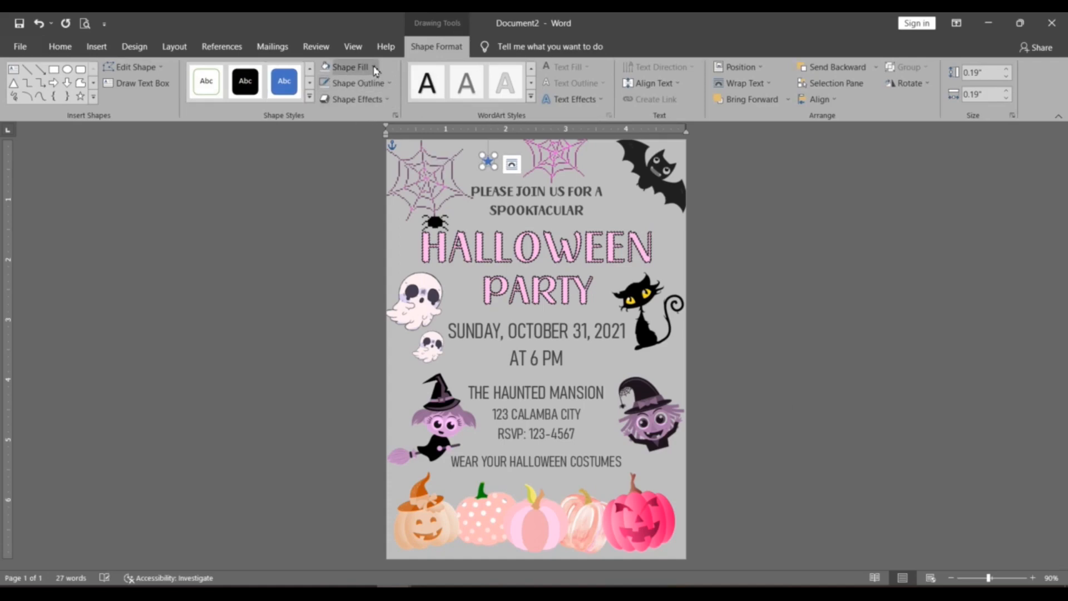
click(374, 67)
click(334, 204)
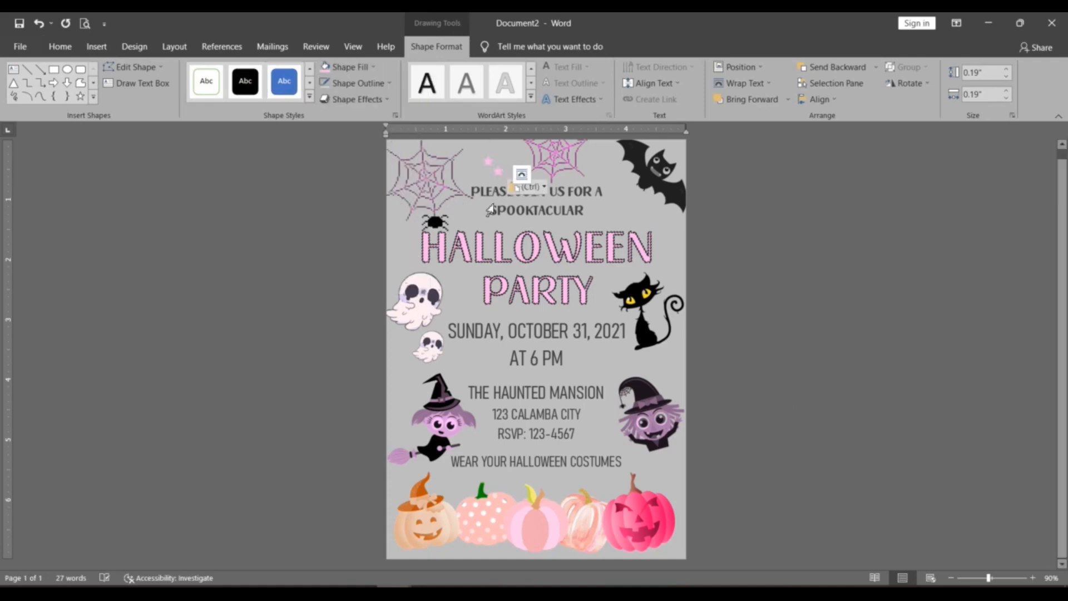
- Duplicate the light pink star and fill the copy with the darker recent pink
key(ctrl+v)
click(374, 68)
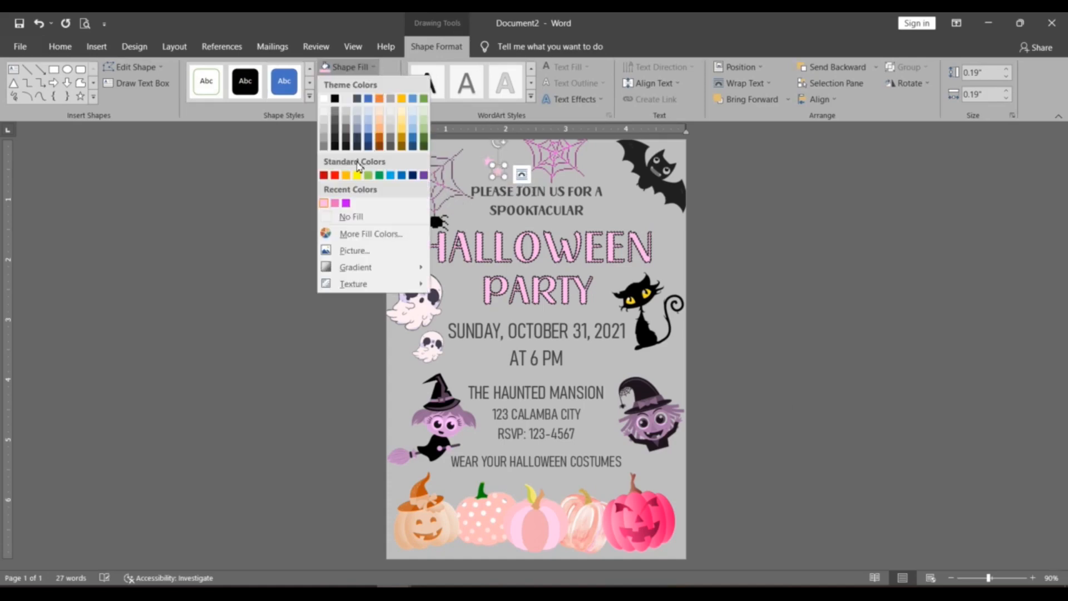
click(335, 203)
click(522, 175)
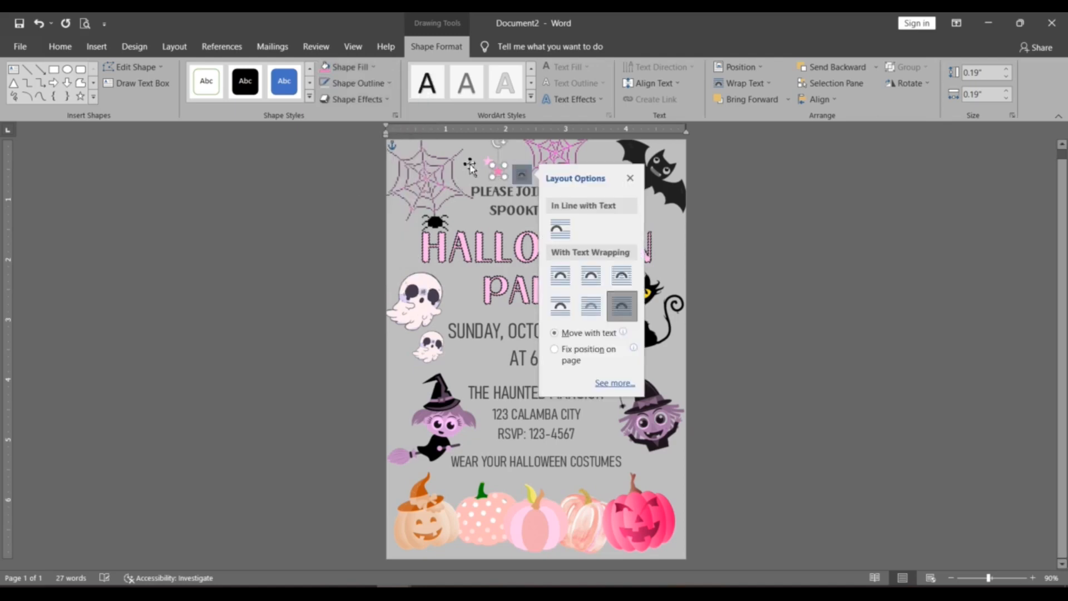
click(501, 190)
click(394, 160)
click(38, 25)
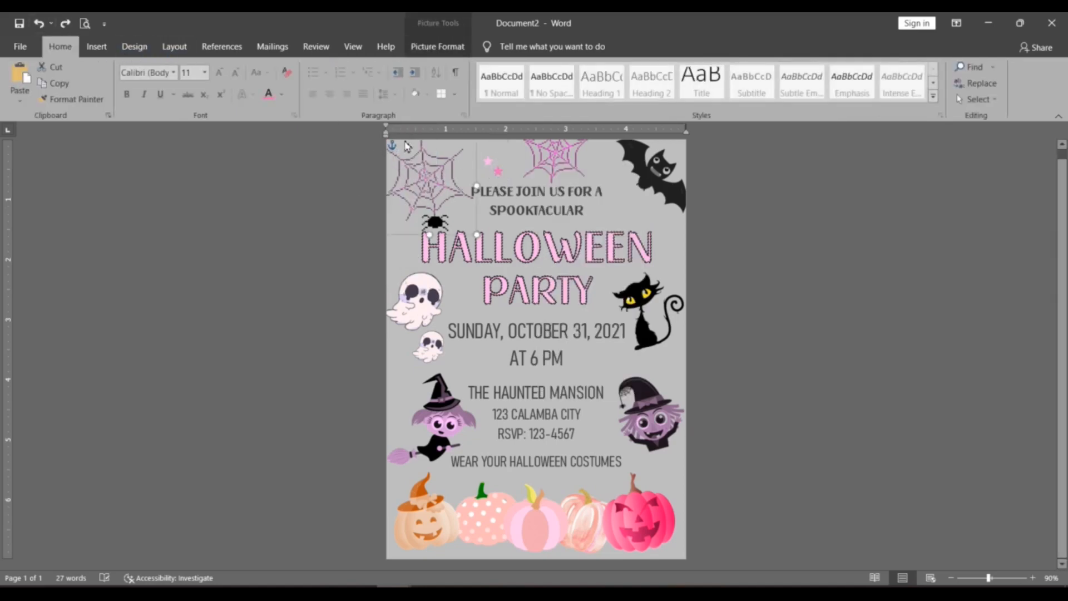
- Paste a third star, fill it black, and place it at the page's left edge beside the witch-hat pumpkin
key(ctrl+v)
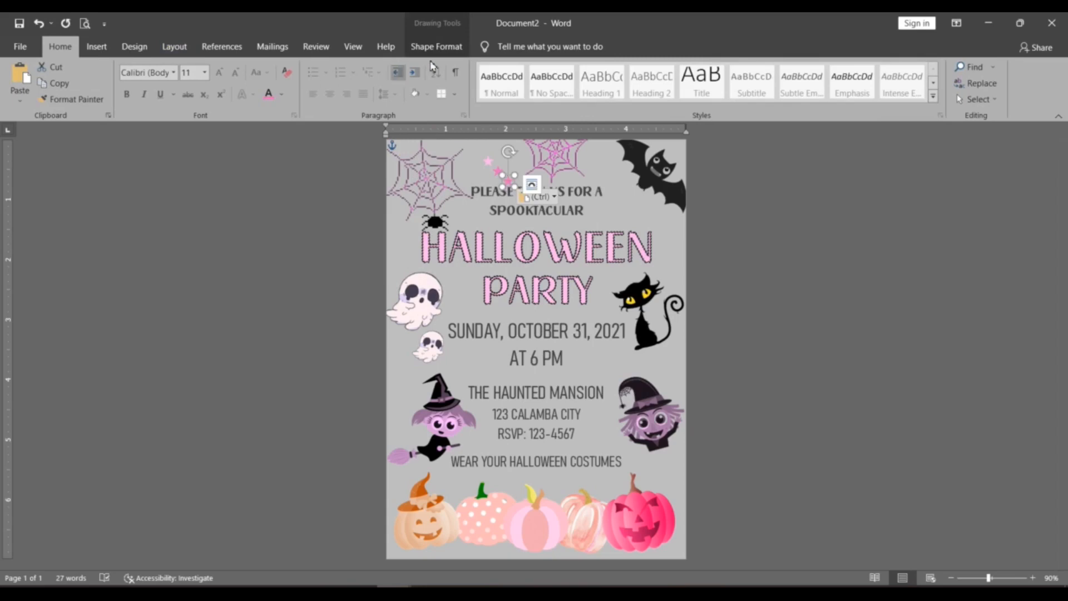
click(350, 72)
click(335, 98)
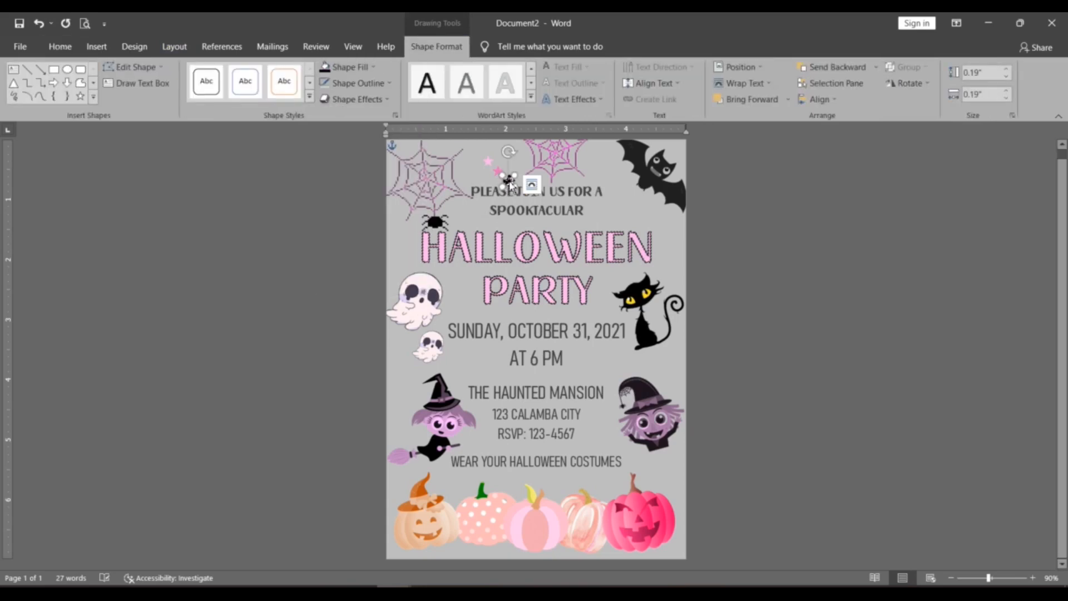
drag(510, 185, 573, 218)
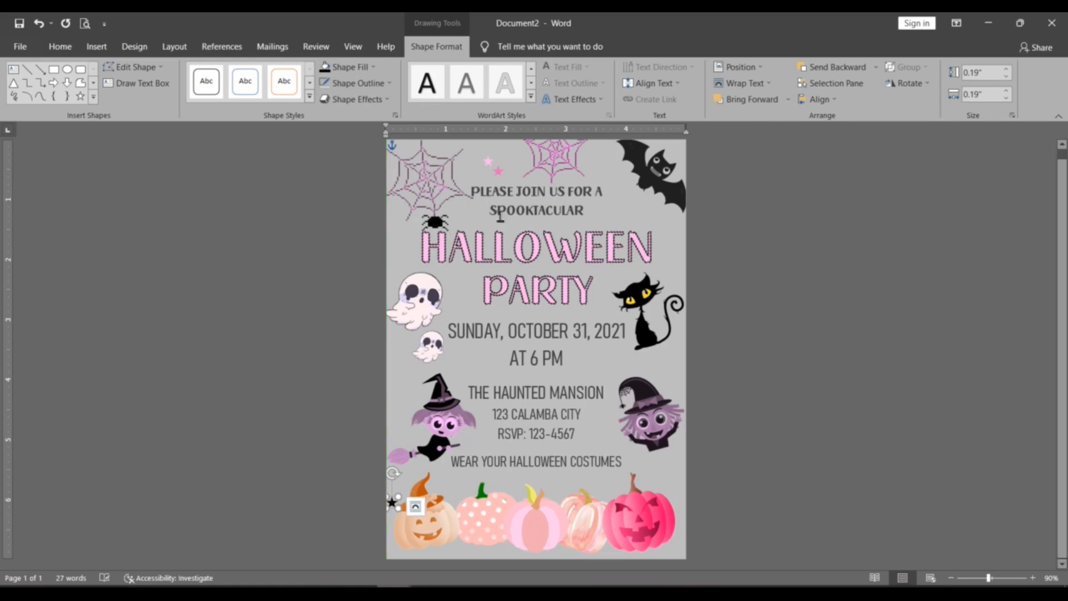
- Arrange the light pink star below the left spiderweb, the darker pink star under the bat, and a darker pink copy beside the right witch's hat
drag(489, 165, 433, 211)
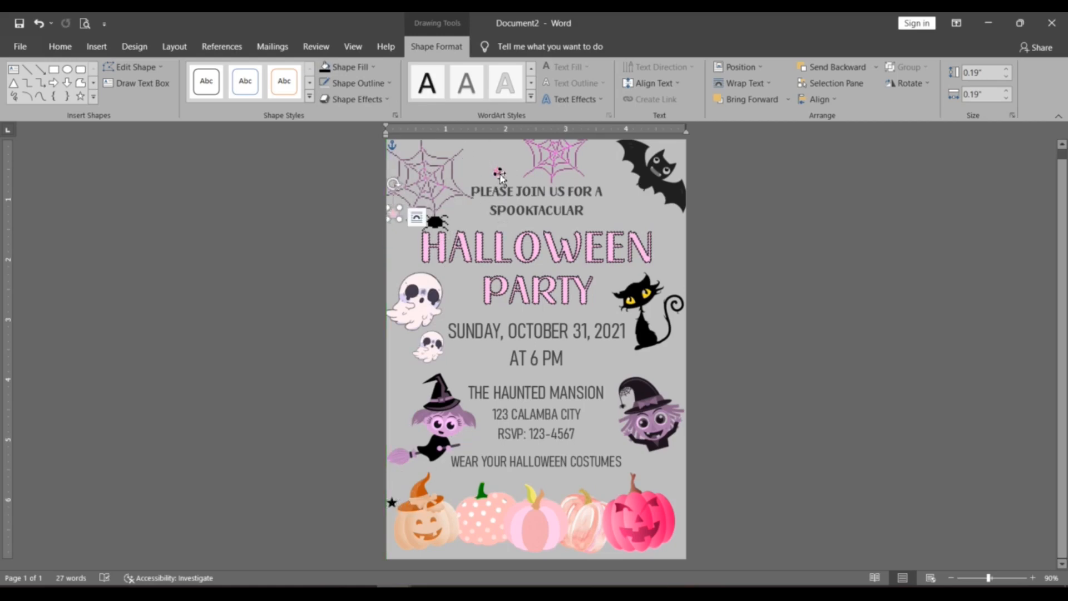
drag(501, 177, 614, 199)
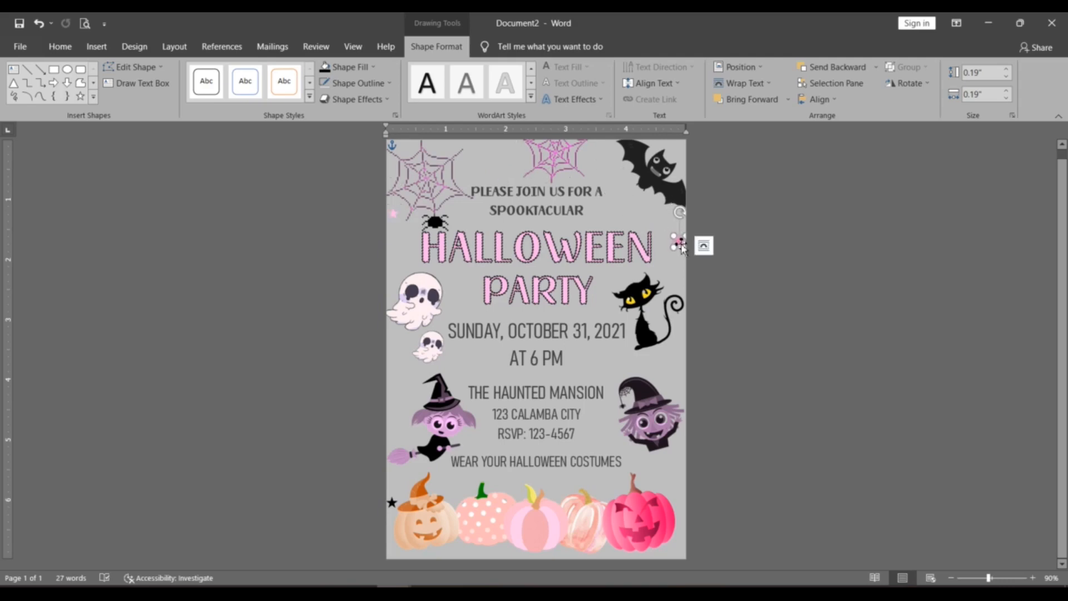
key(ctrl+v)
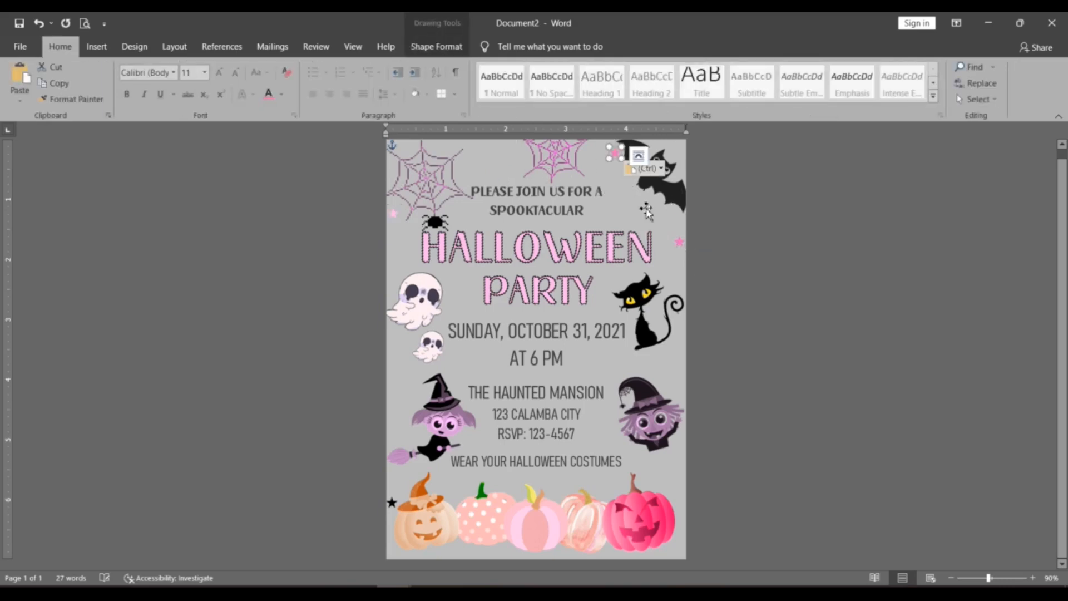
drag(615, 158, 645, 351)
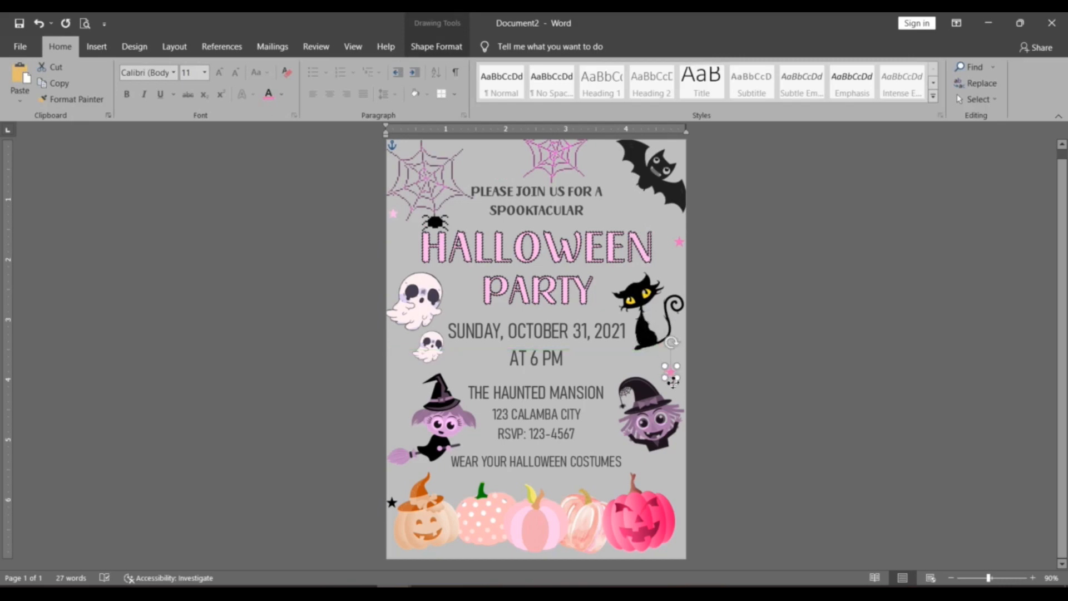
click(661, 488)
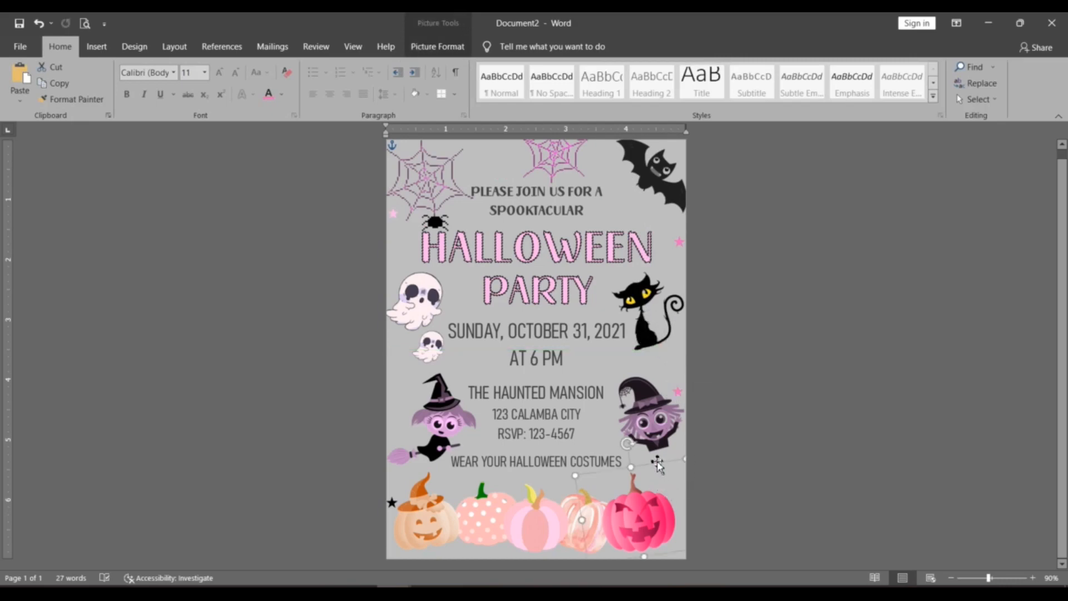
click(592, 476)
click(605, 489)
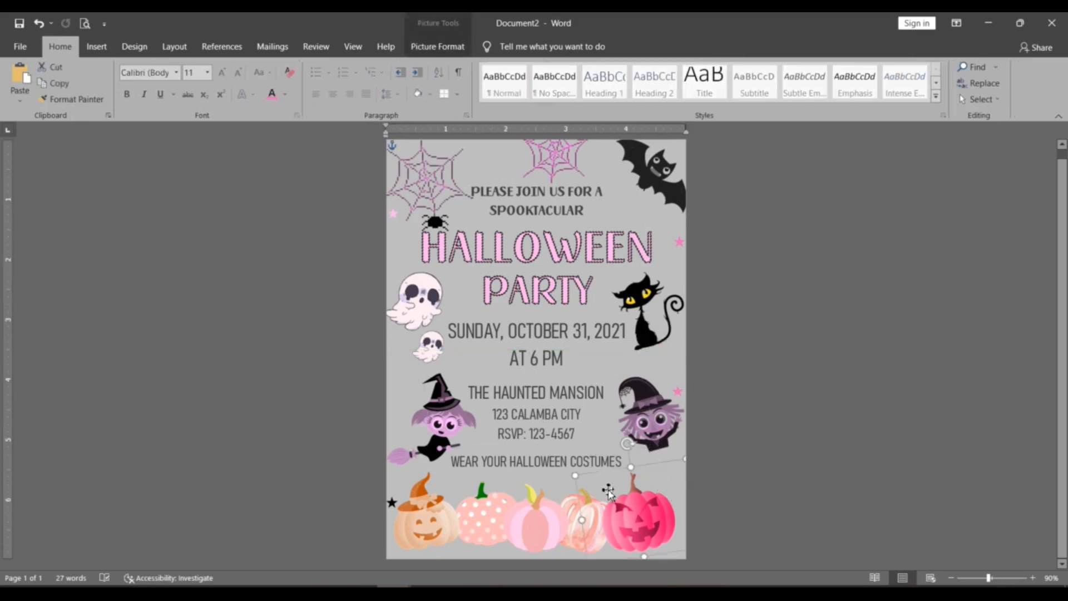
click(619, 357)
click(662, 281)
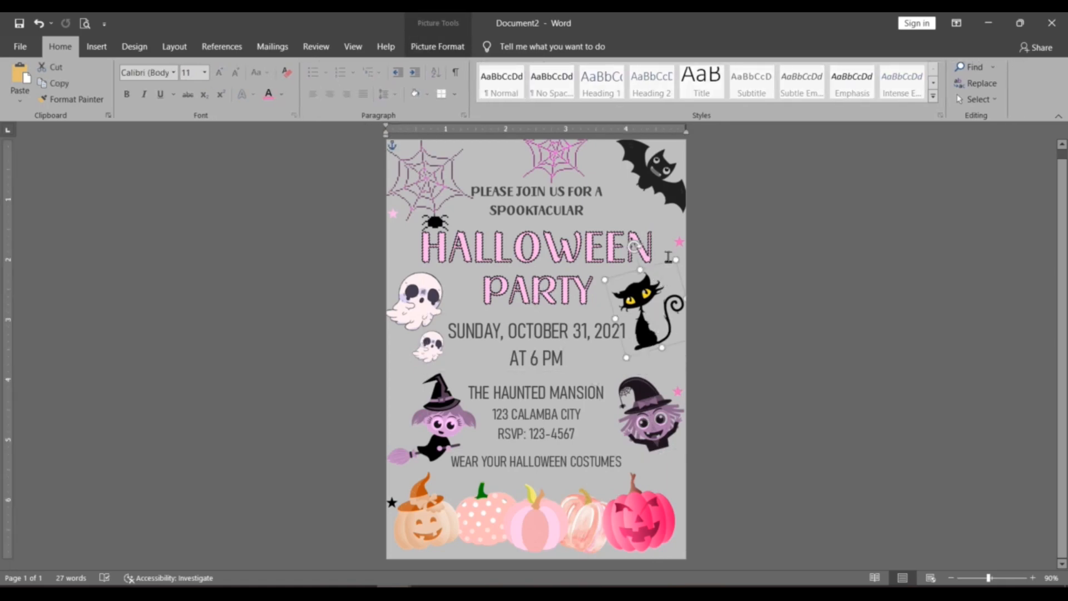
click(670, 254)
click(619, 189)
click(605, 160)
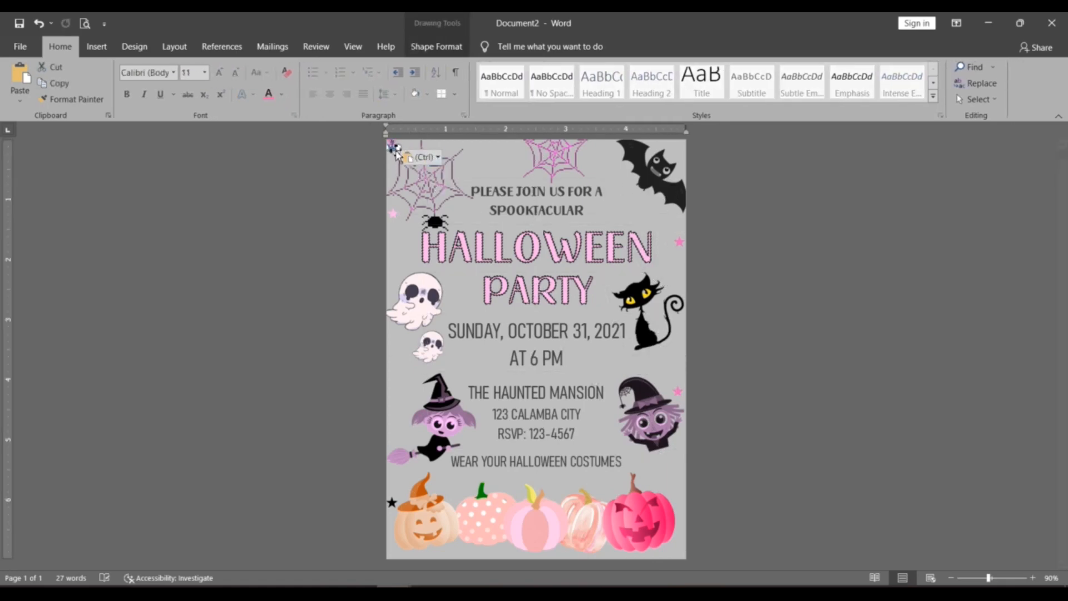
click(39, 23)
- Paste another darker pink star and place it at the page's left edge beside the small ghost
click(504, 161)
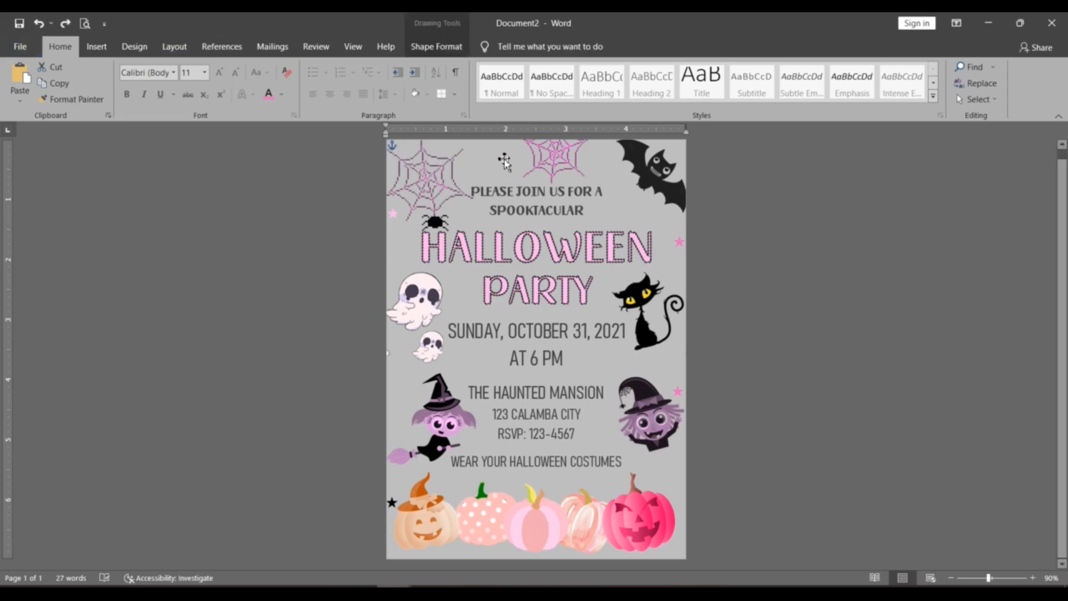
drag(485, 170, 396, 149)
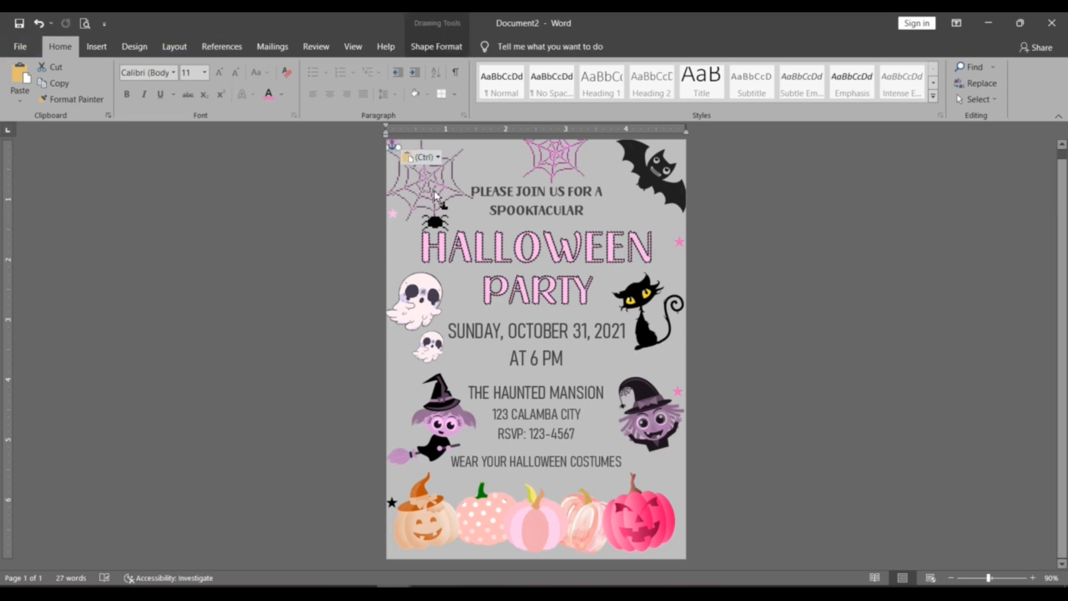
click(1032, 577)
click(1032, 577)
click(1033, 577)
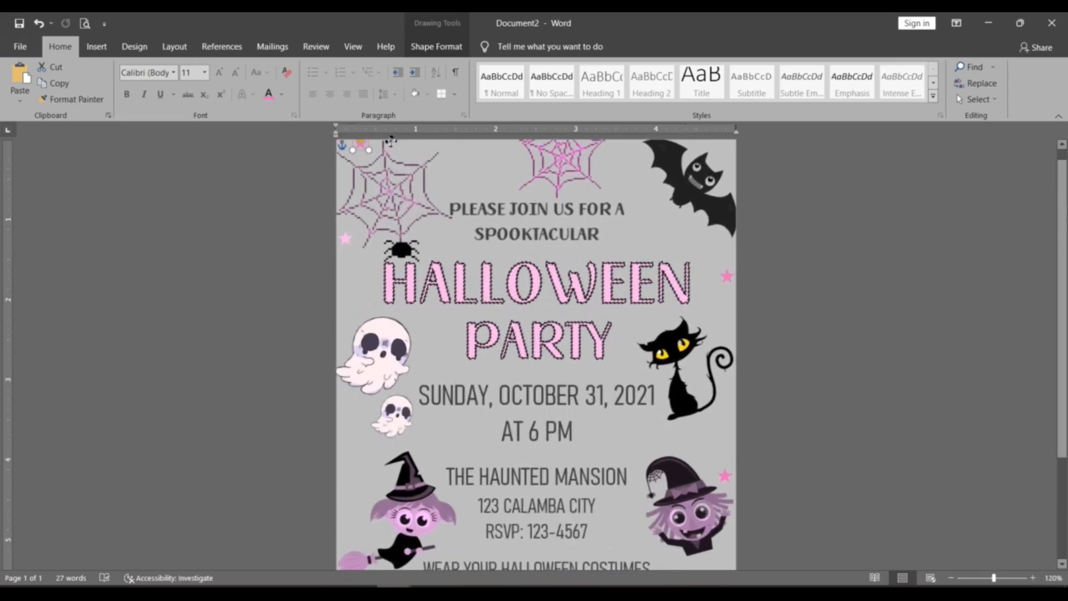
drag(391, 141, 440, 195)
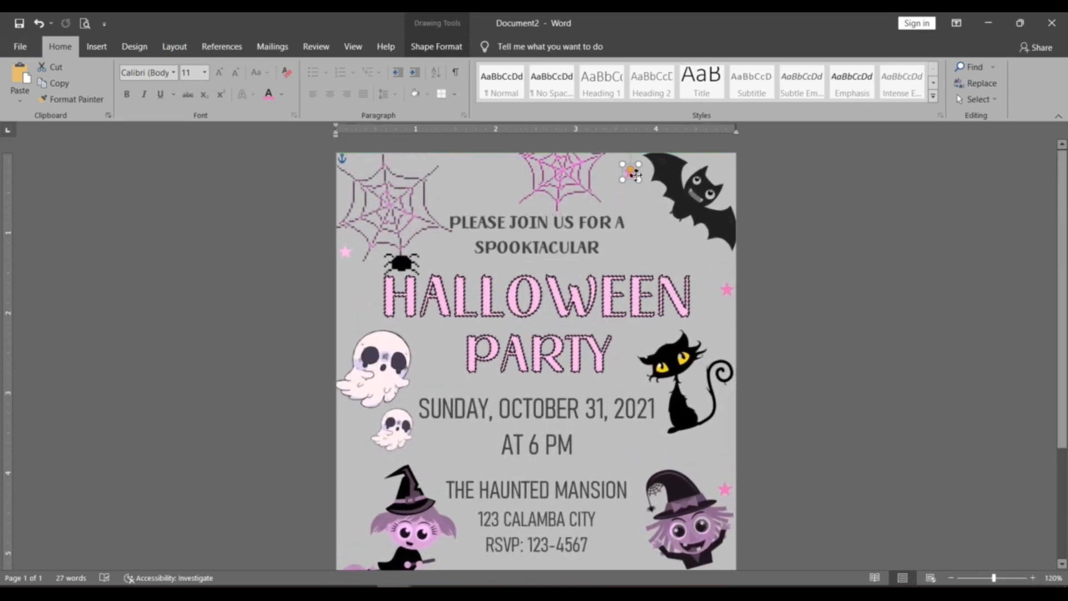
drag(634, 176, 348, 439)
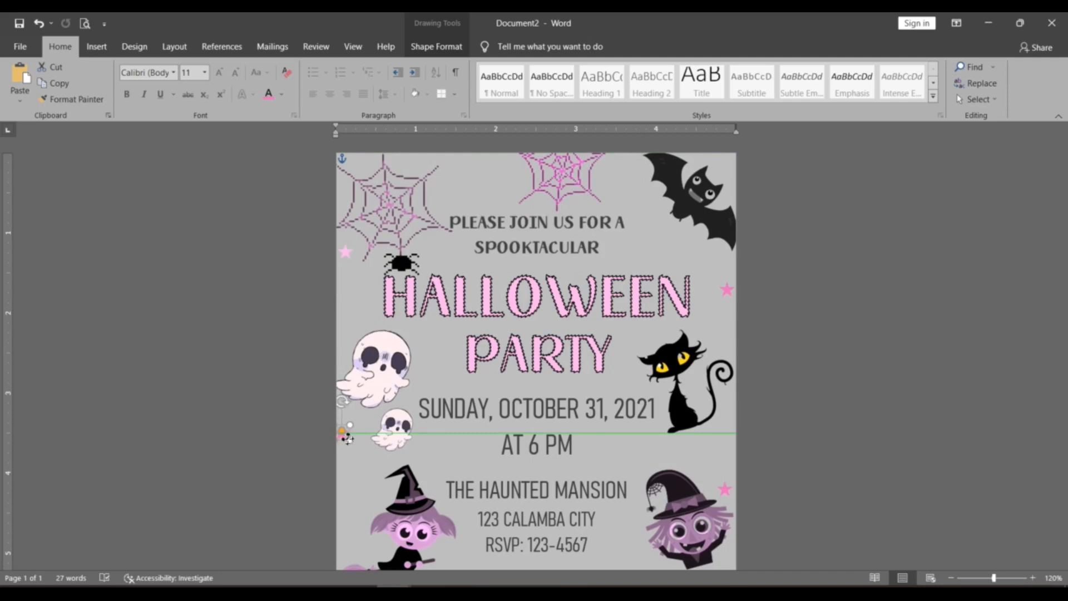
click(787, 389)
click(951, 577)
click(951, 577)
click(951, 577)
click(951, 577)
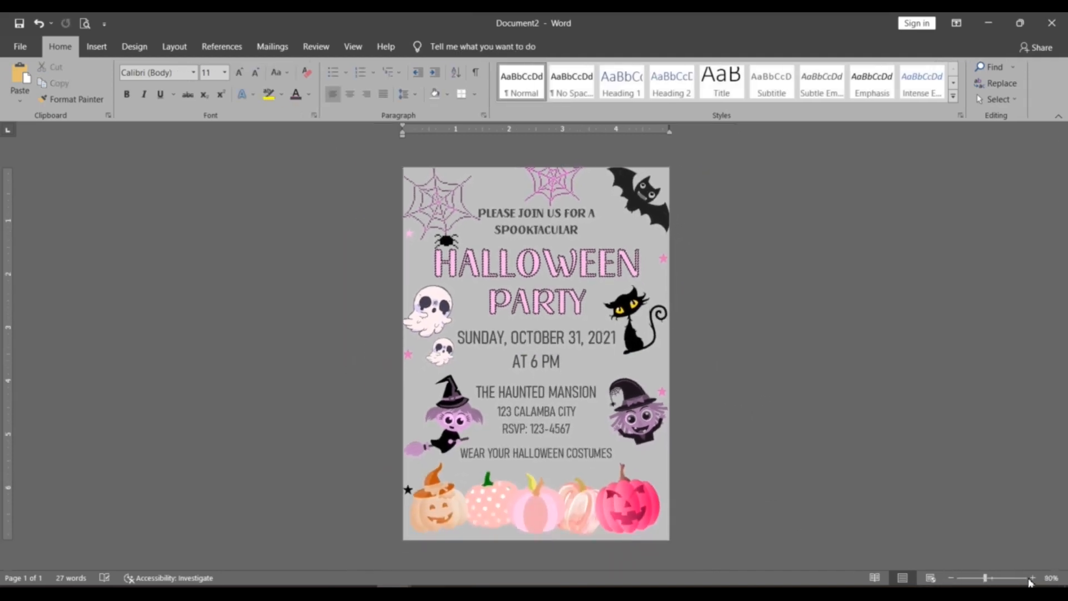
click(1032, 578)
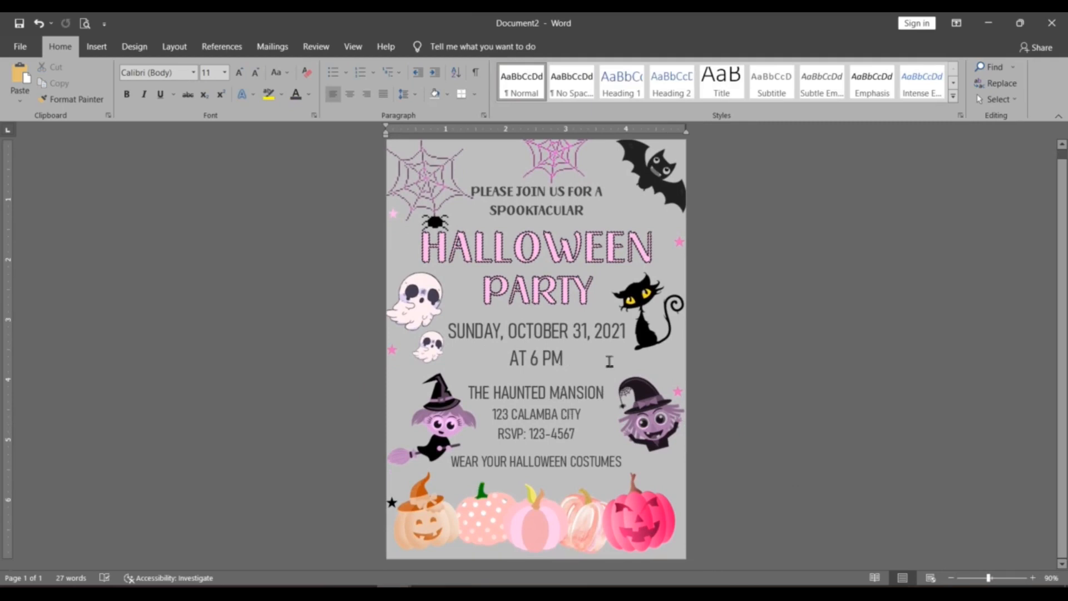
- Duplicate the darker pink star beside the small ghost and place the copy above the rightmost pumpkin, below the right witch
click(39, 24)
double_click(501, 155)
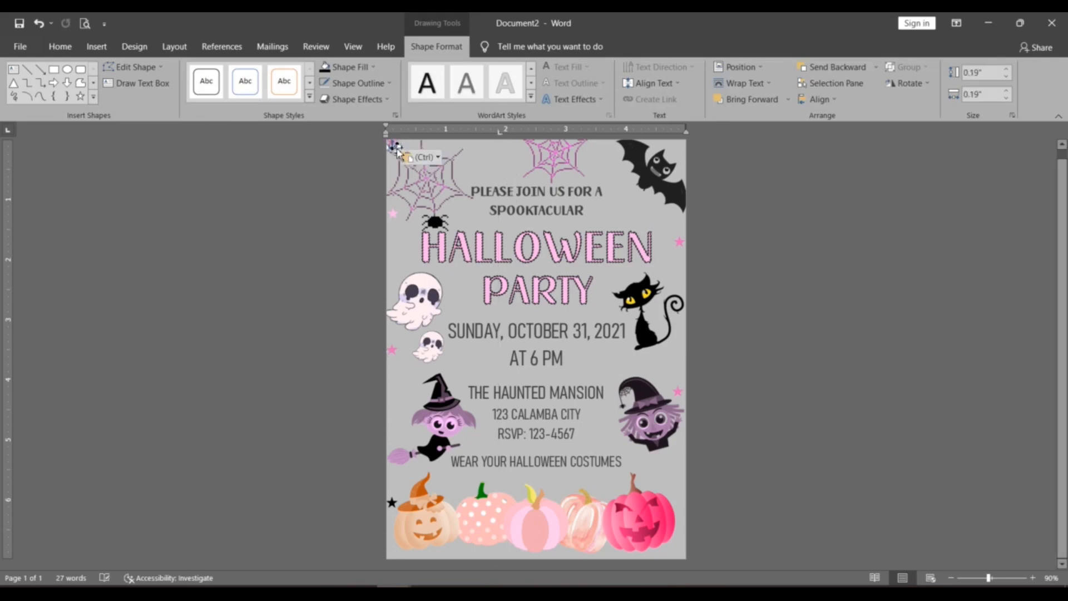
key(ctrl+z)
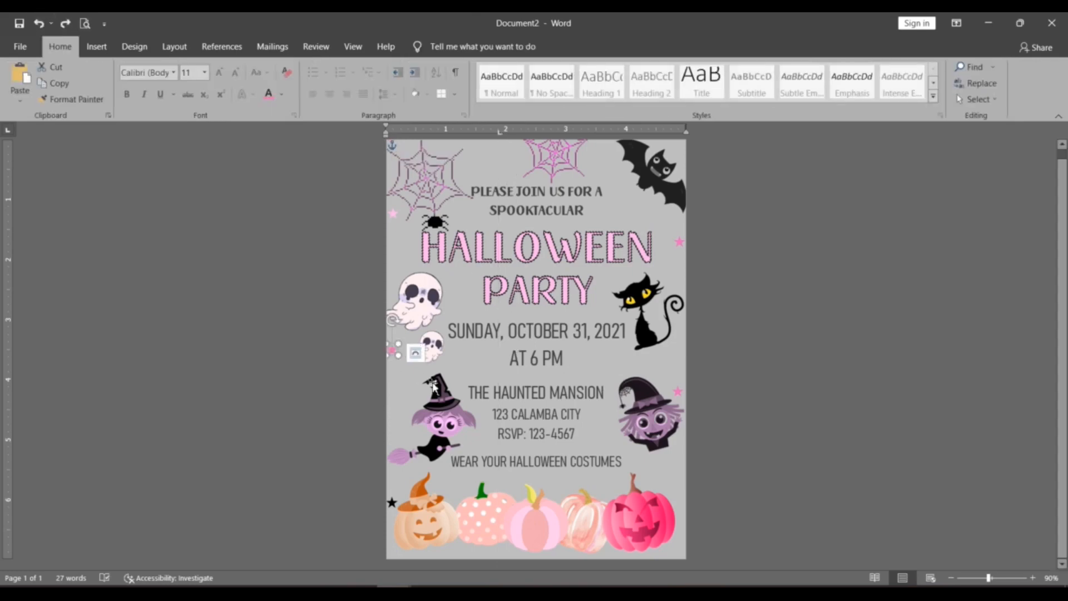
key(ctrl+v)
drag(404, 360, 622, 482)
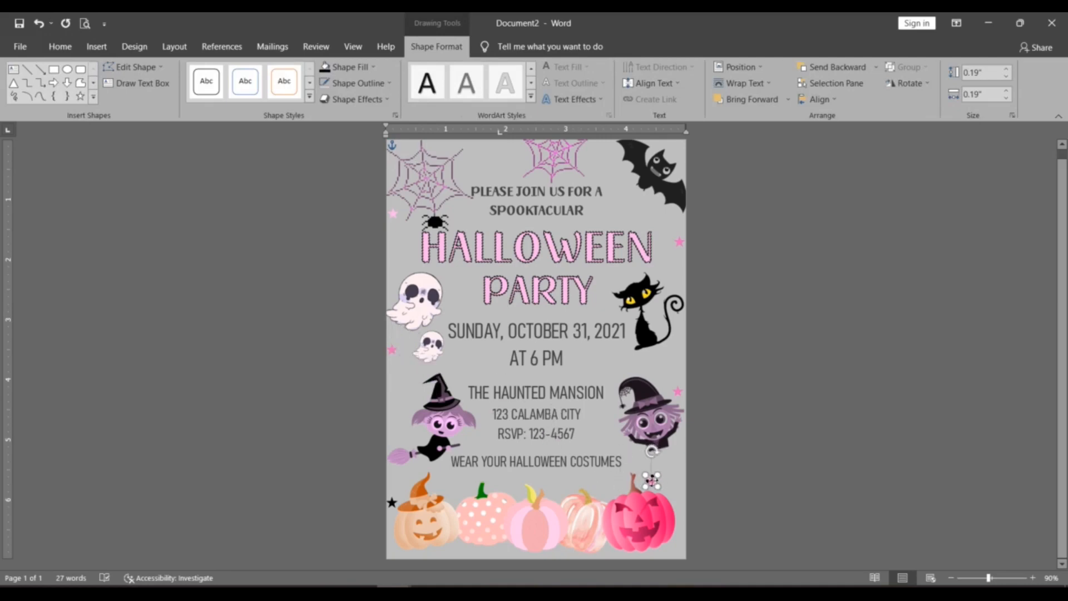
- Duplicate the black star and place the copy at the page's right edge beside the bright pink pumpkin
click(404, 516)
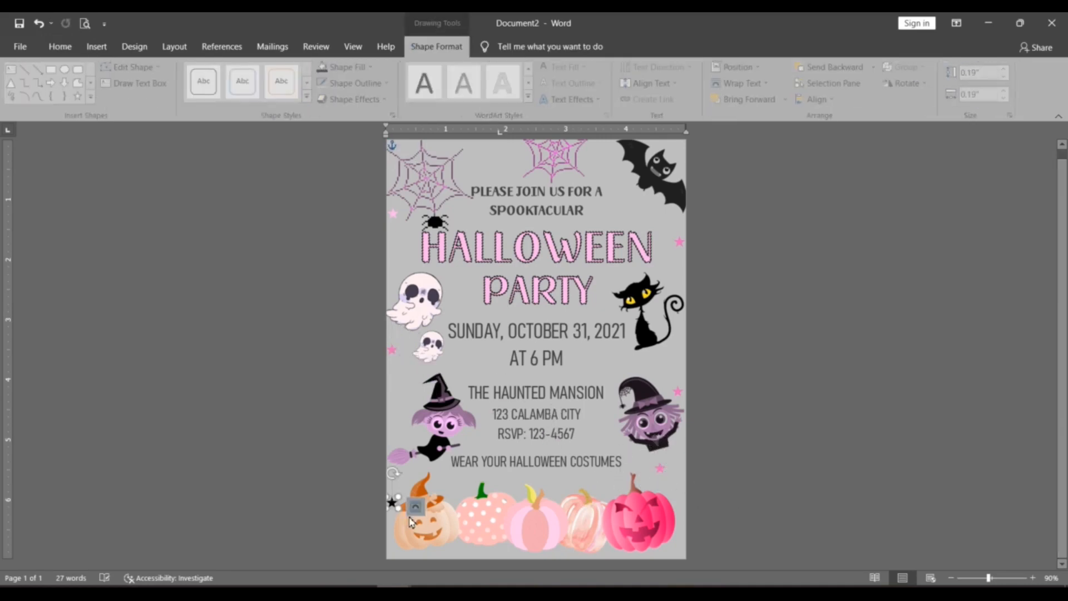
drag(404, 516, 683, 499)
click(753, 490)
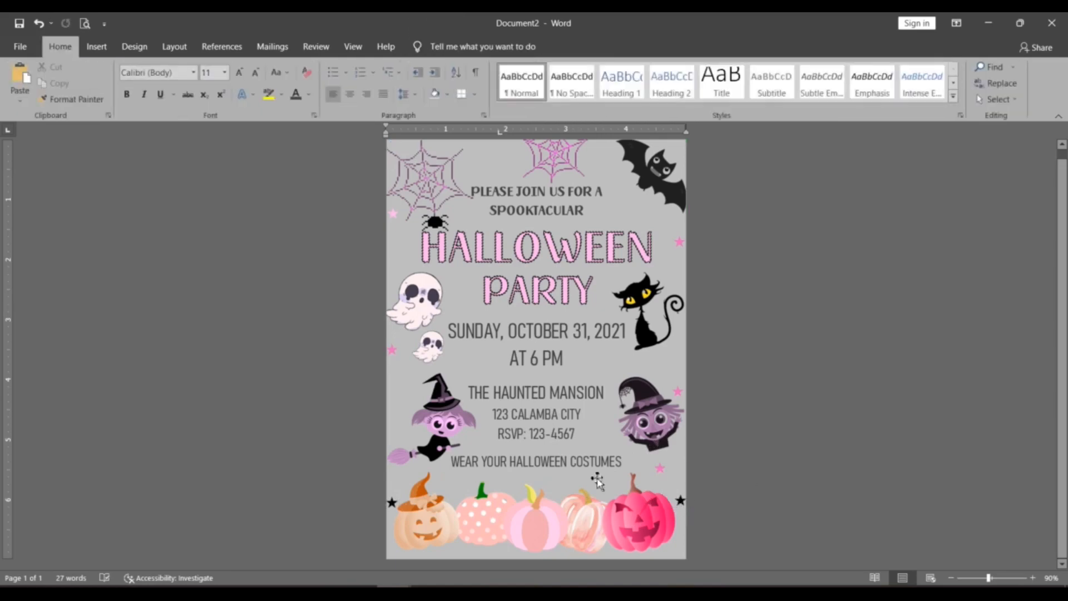
- Place another black star copy between the two spiderwebs above the "PLEASE JOIN US FOR A" text
key(ctrl+v)
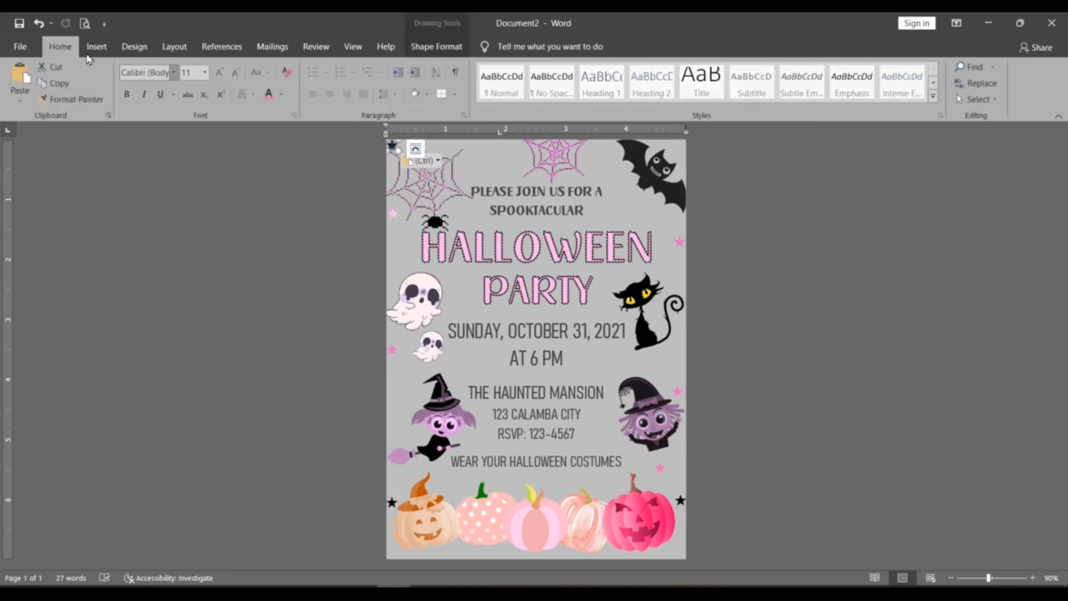
key(ctrl+z)
mouse_move(394, 507)
mouse_down()
mouse_move(425, 512)
mouse_move(479, 380)
mouse_move(481, 149)
mouse_up()
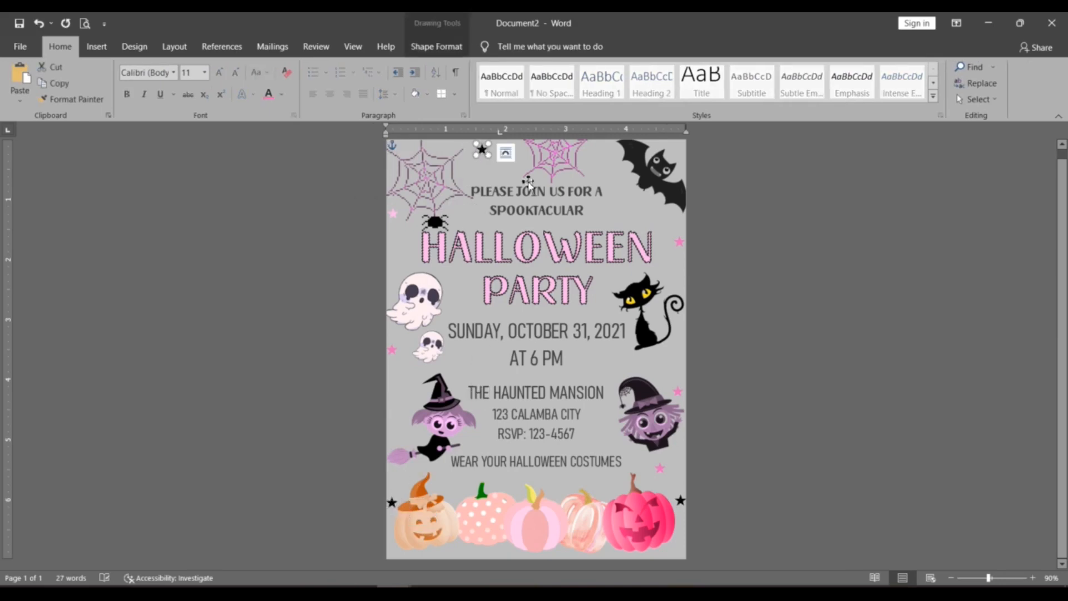
click(724, 248)
click(484, 151)
mouse_move(488, 155)
mouse_down()
mouse_move(492, 177)
mouse_move(485, 157)
mouse_up()
click(779, 222)
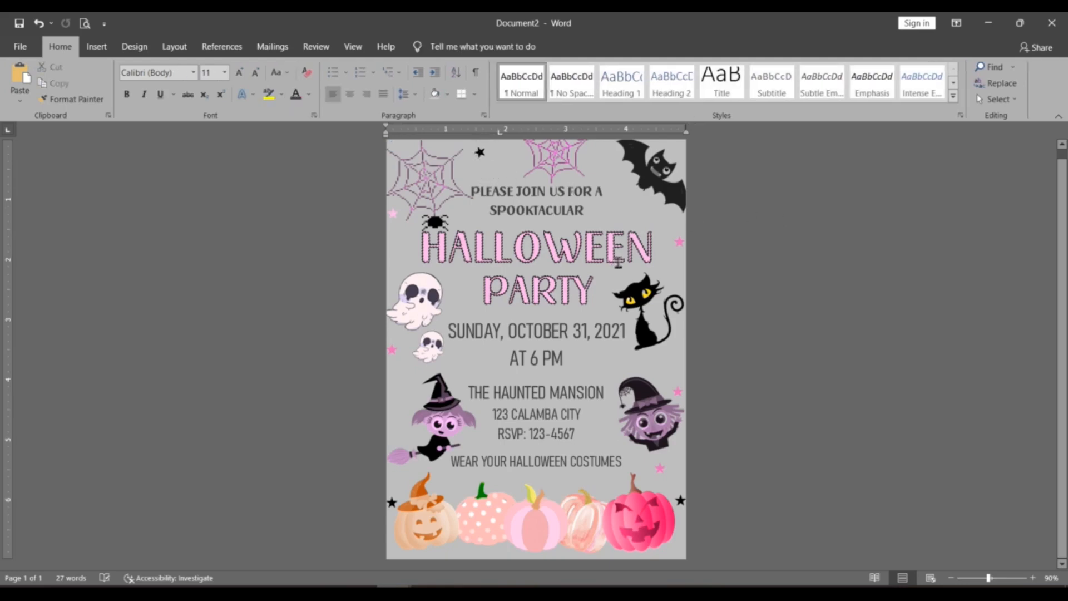
- Duplicate the light pink star and place the copy between the right spiderweb and the bat
drag(394, 218, 602, 197)
drag(612, 156, 613, 155)
click(642, 224)
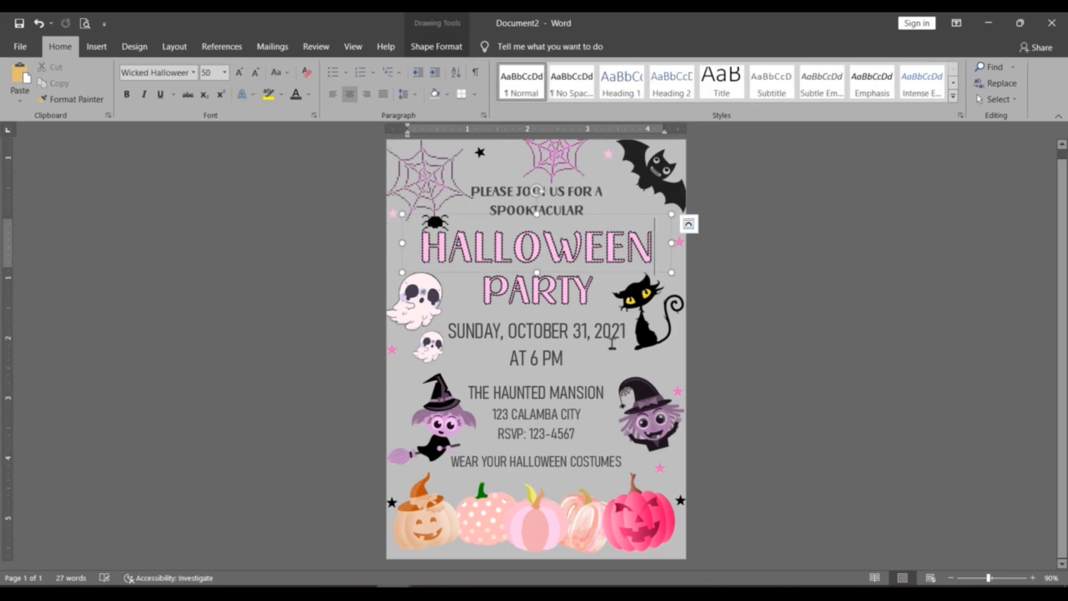
click(745, 345)
- Place two light pink star copies above the pumpkin row, one between the second and third pumpkins and one between the last two
drag(393, 221, 510, 487)
click(763, 401)
click(610, 490)
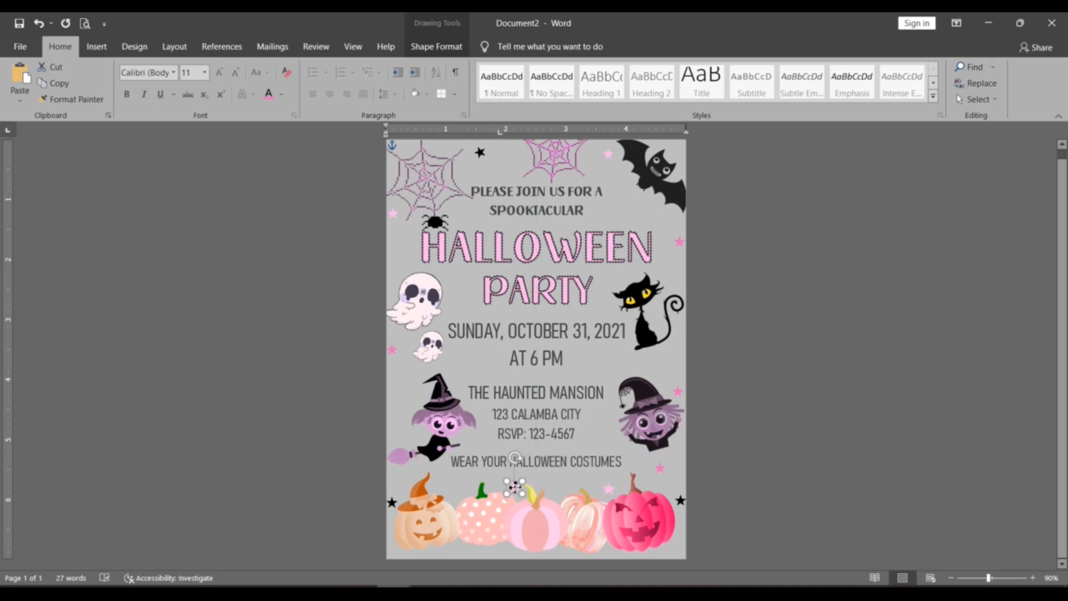
click(609, 474)
click(731, 449)
- Place another light pink star copy between the witch-hat pumpkin and the polka-dot pumpkin
key(ctrl+v)
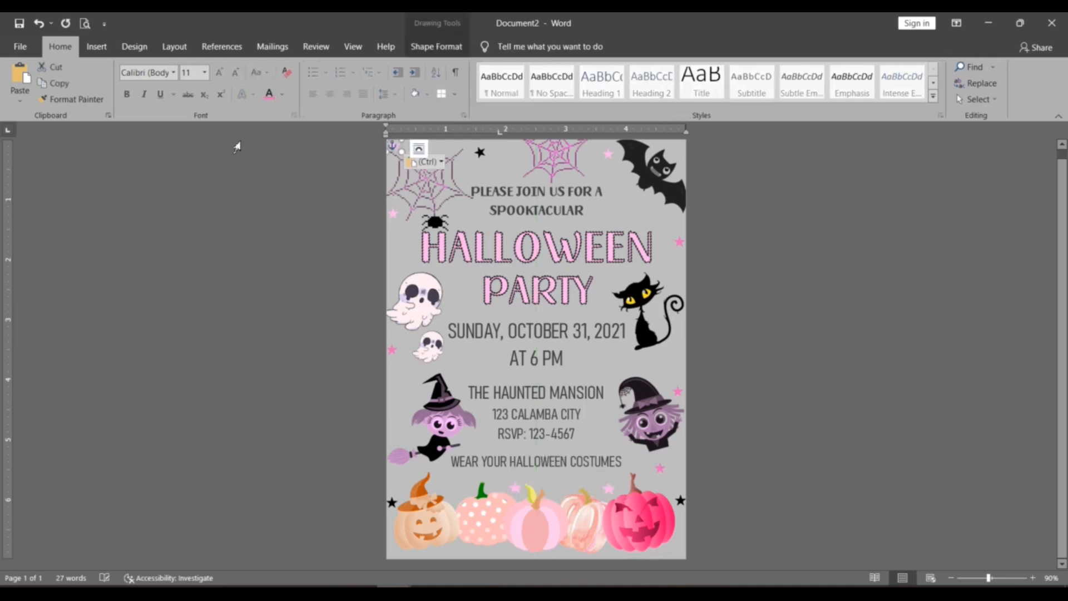
click(41, 24)
click(610, 491)
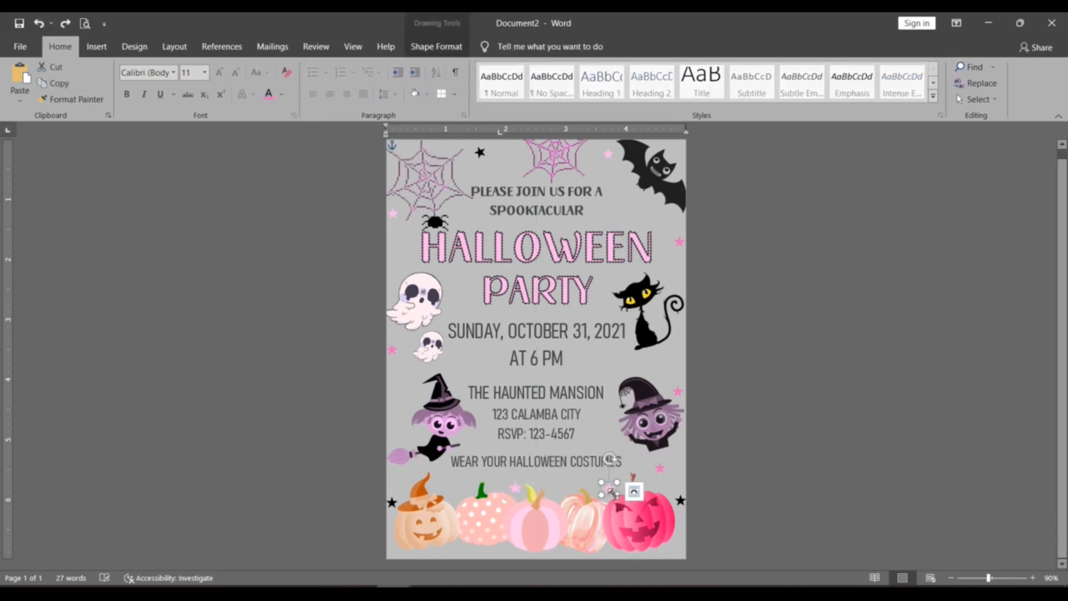
mouse_move(612, 492)
mouse_down()
mouse_move(453, 476)
mouse_move(455, 499)
mouse_up()
click(768, 454)
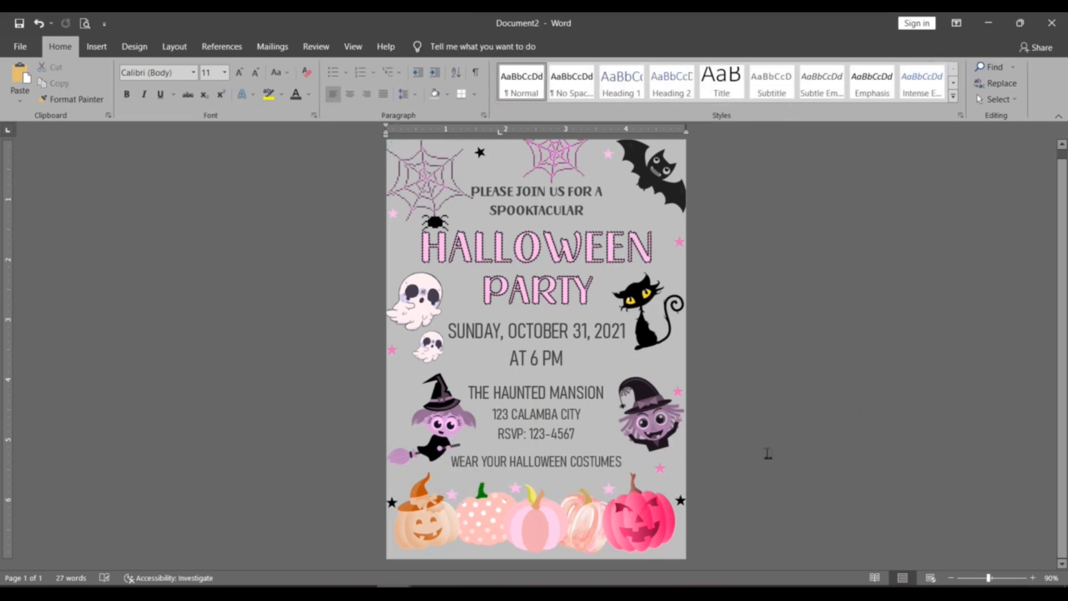
click(679, 392)
key(ctrl+c)
key(ctrl+v)
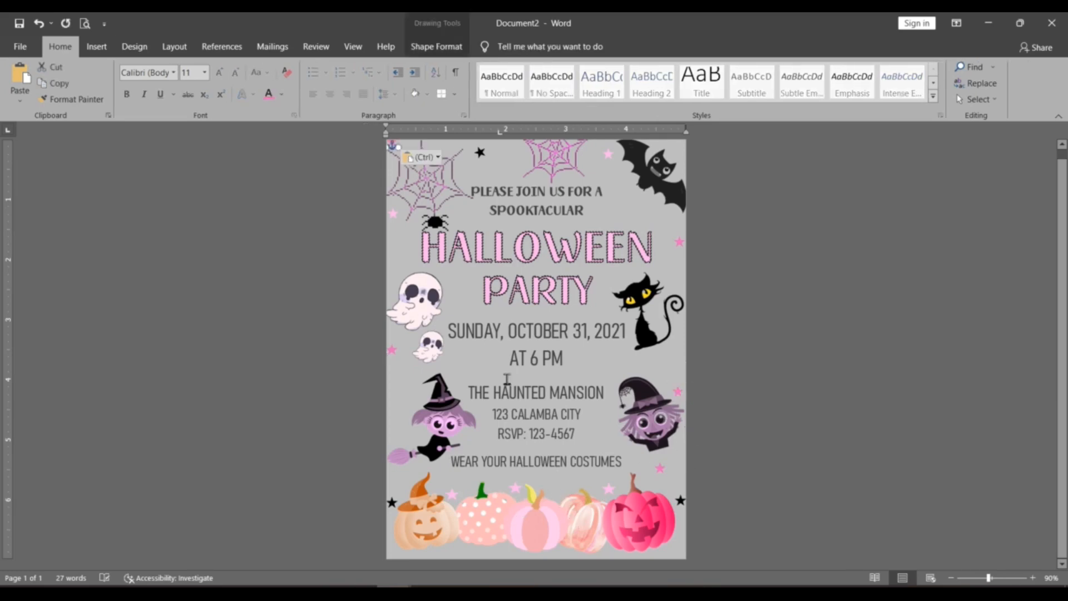
click(38, 28)
- Duplicate the darker pink star above the bright pink pumpkin and place the copy between the third and fourth pumpkins
click(660, 469)
key(ctrl+c)
key(ctrl+v)
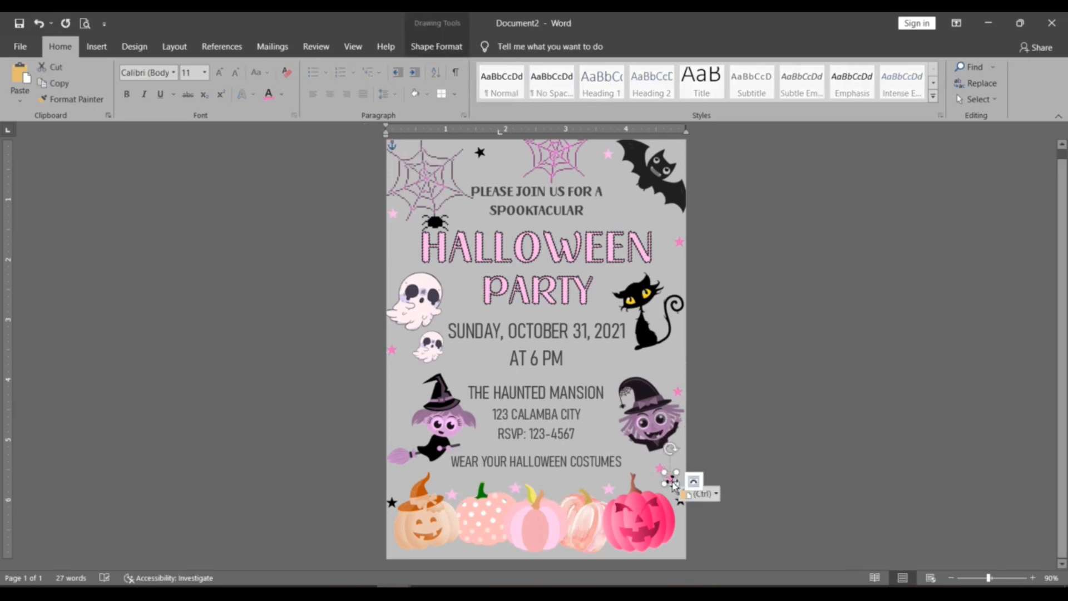
drag(673, 484, 563, 495)
click(778, 449)
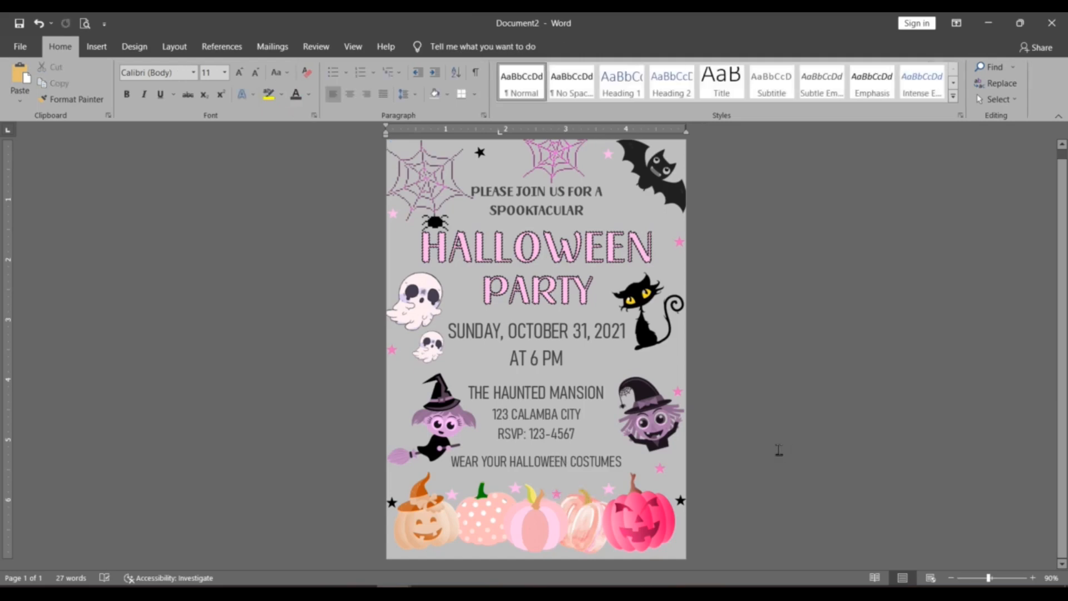
click(562, 496)
click(743, 462)
- Nudge the black star beside the witch-hat pumpkin slightly inward and place a copy of it under the cat's curled tail
click(394, 501)
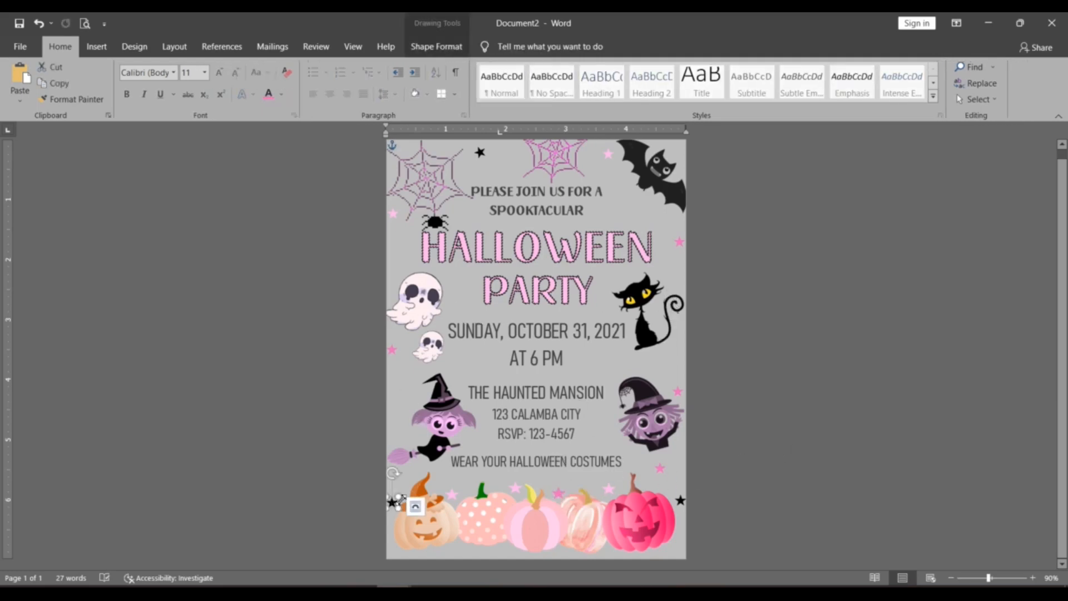
drag(401, 499, 403, 498)
click(680, 336)
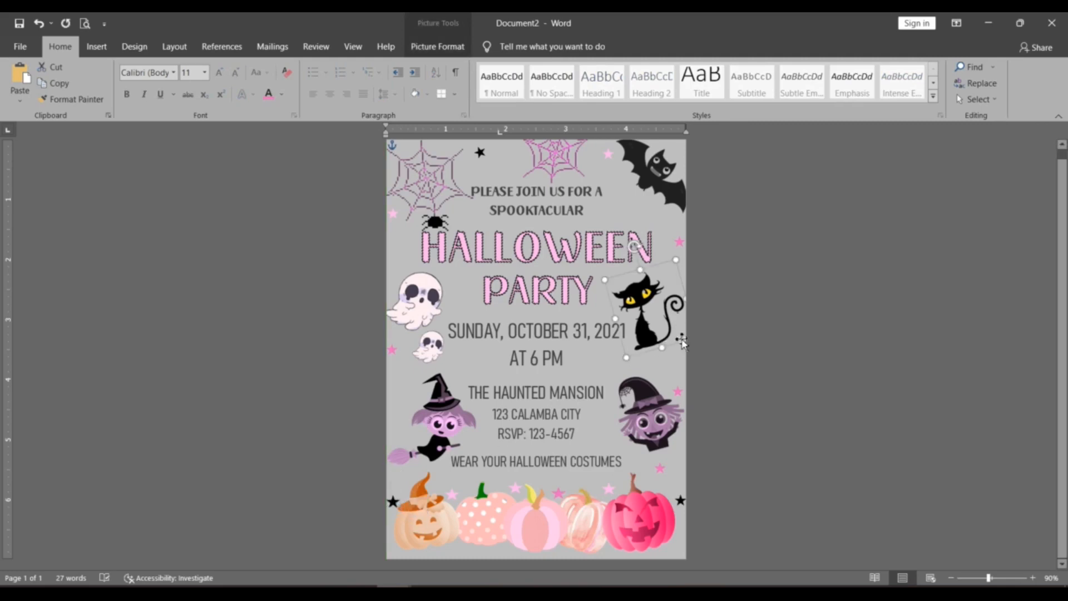
key(ctrl+v)
drag(621, 274, 679, 319)
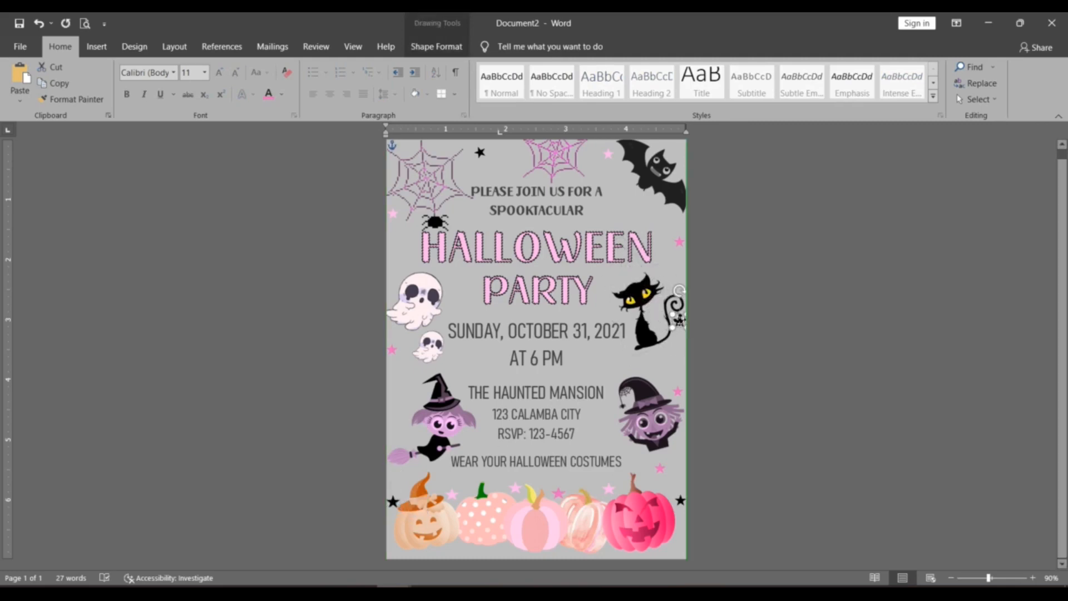
click(771, 344)
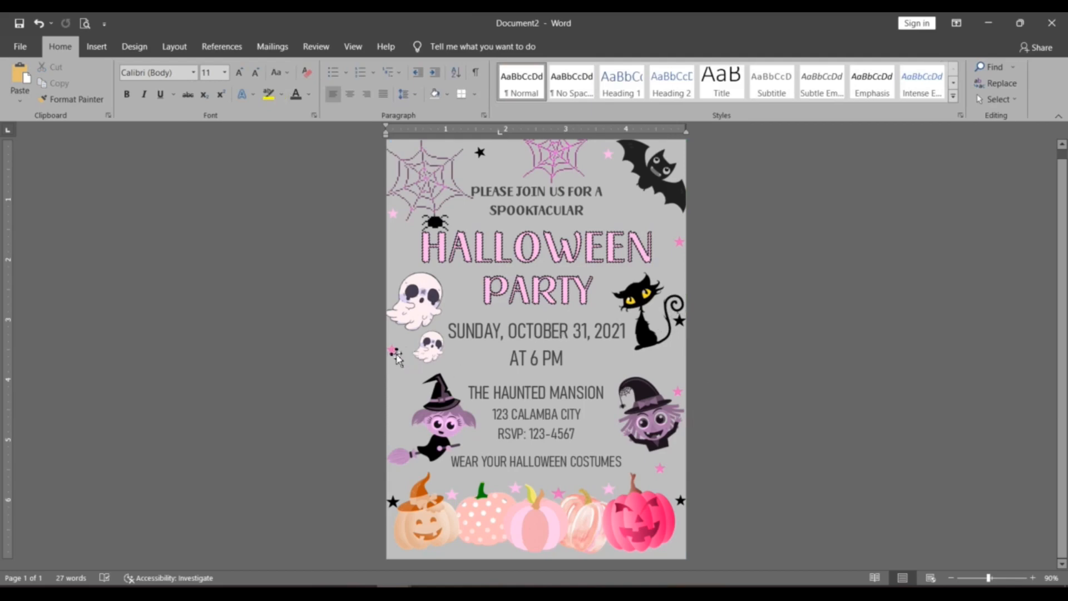
- Duplicate the light pink star below the left spiderweb and place the copy between the large ghost and the word "PARTY"
click(399, 217)
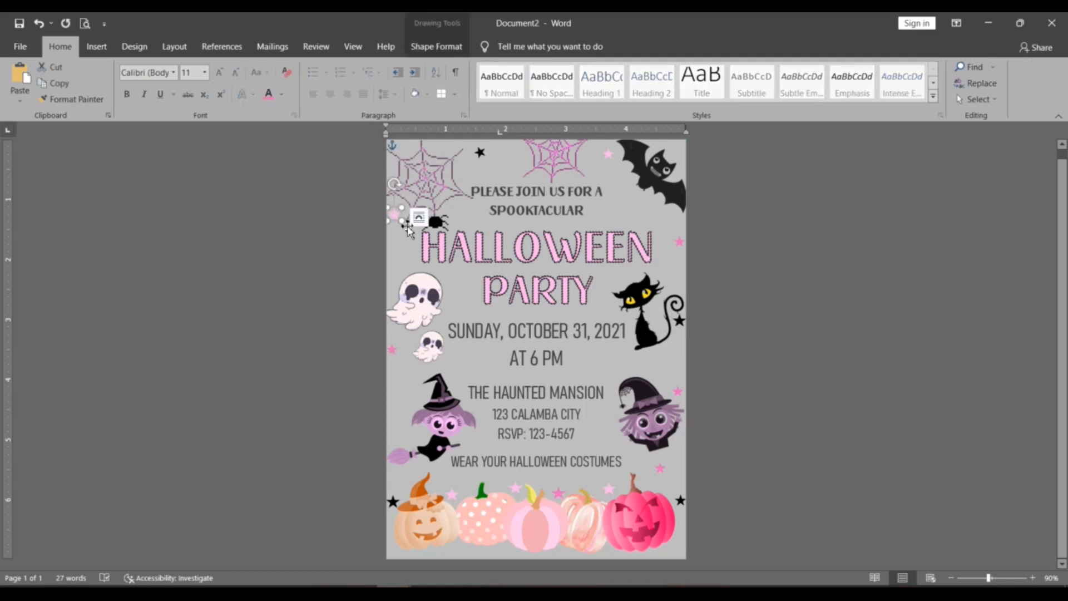
drag(400, 225, 461, 302)
click(802, 296)
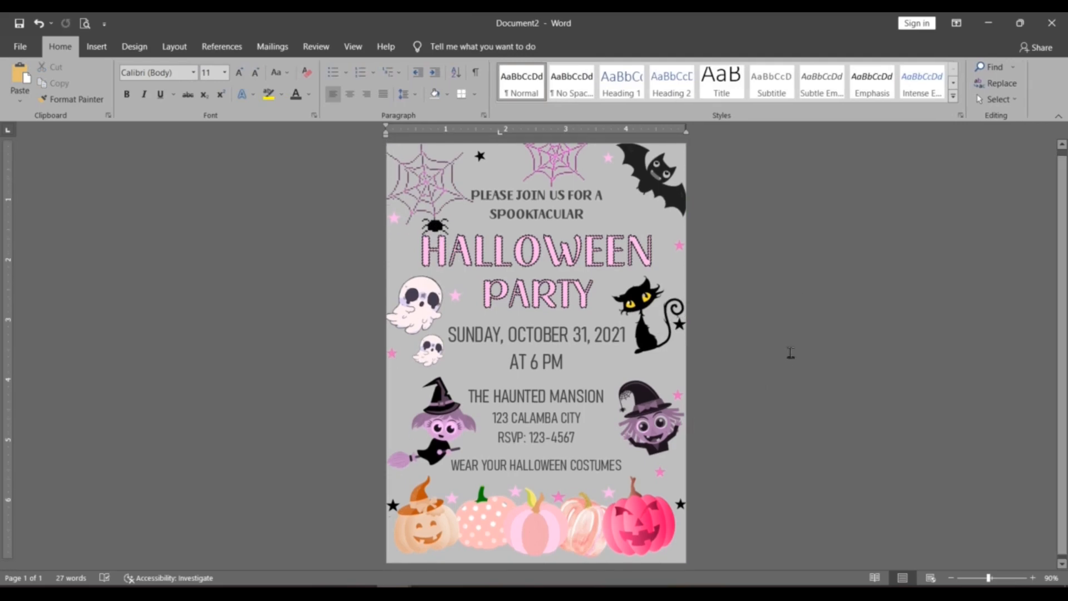
scroll(835, 362, up, 1)
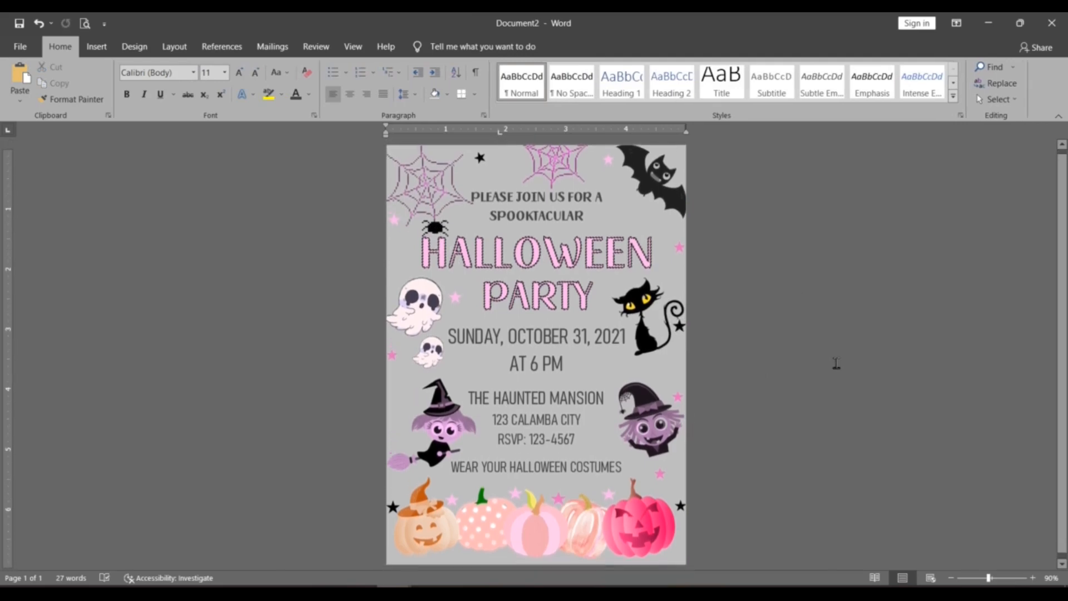